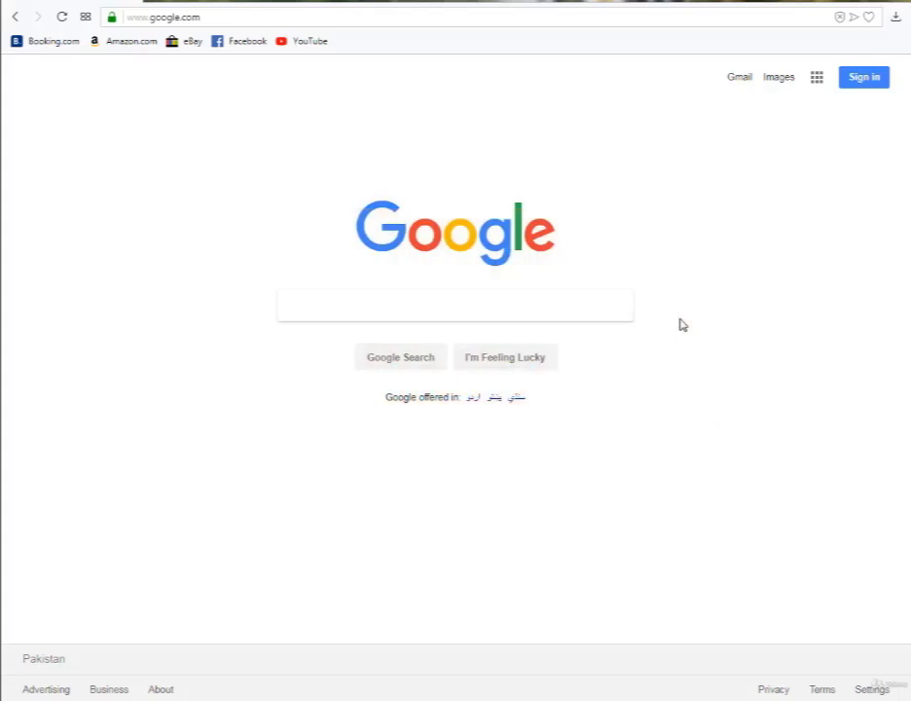
# Type 'hospital near me' into the Google search box.
pyautogui.click(600, 303)
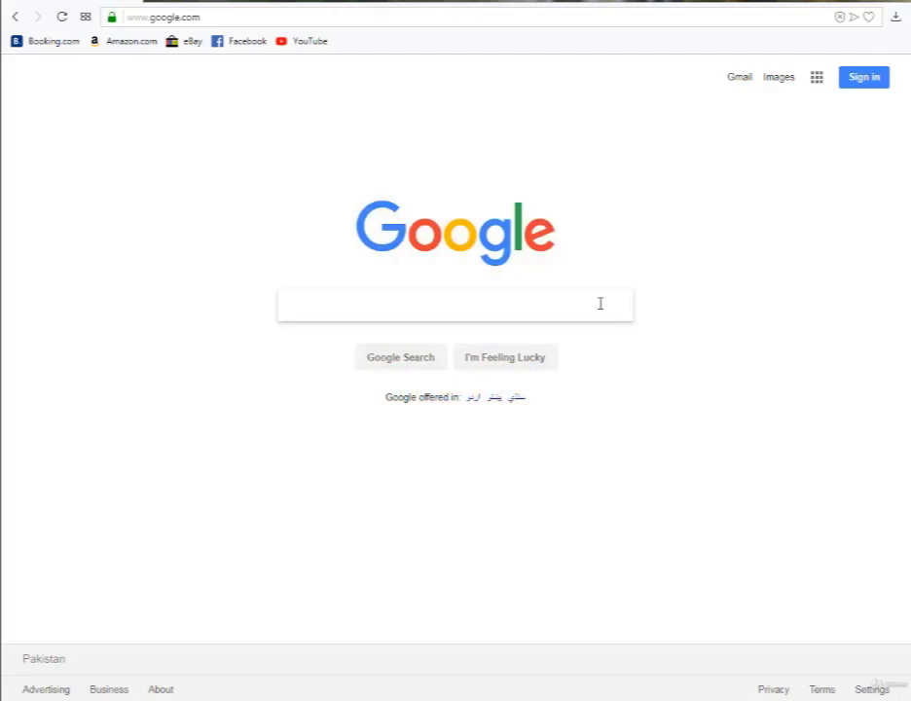
pyautogui.write('hospi')
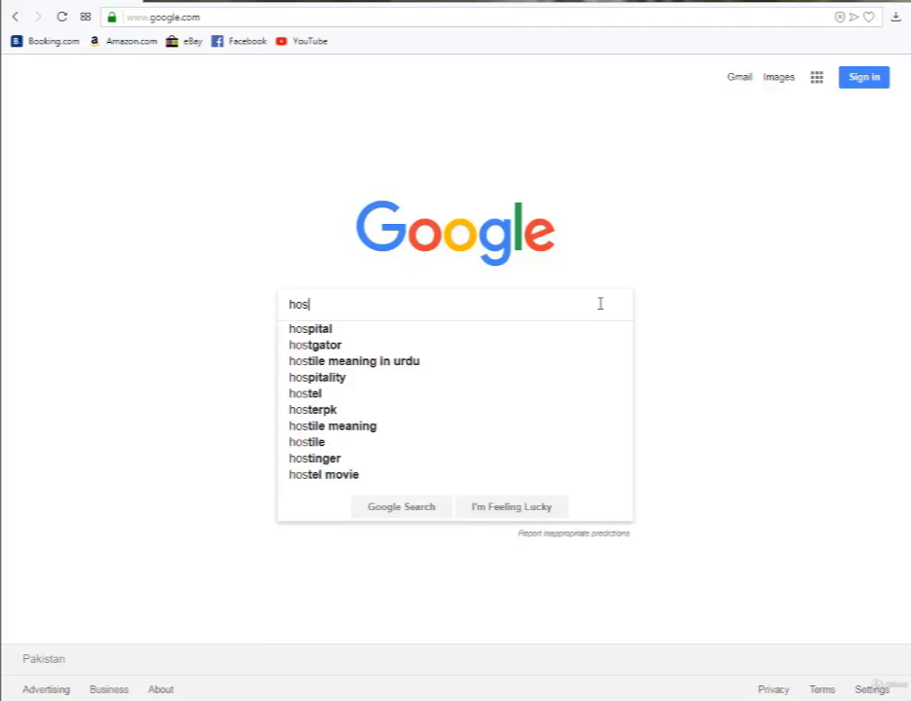
pyautogui.write('ta')
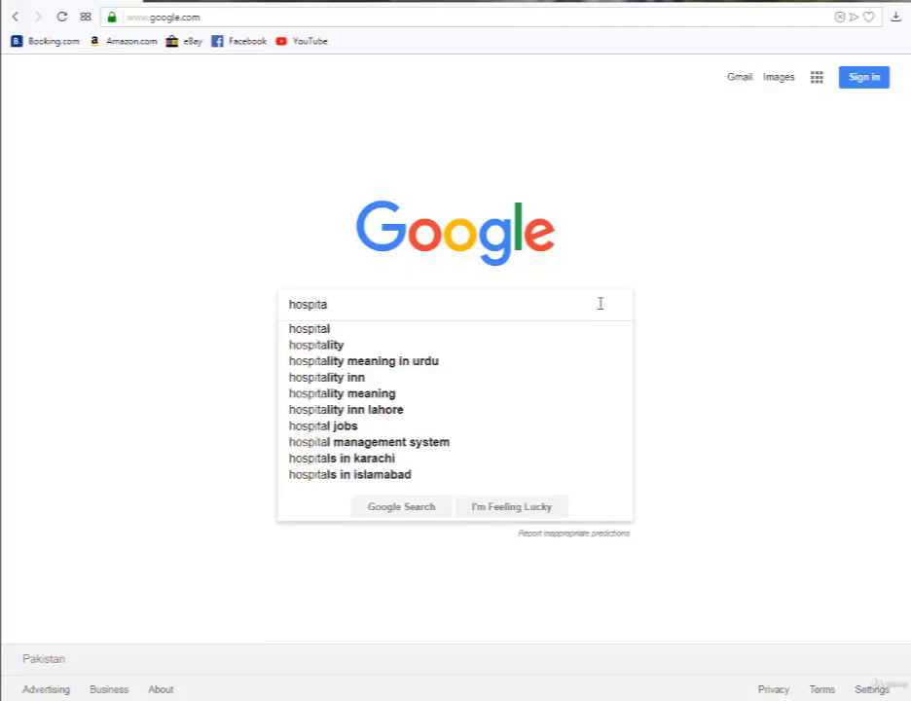
pyautogui.write('l ner')
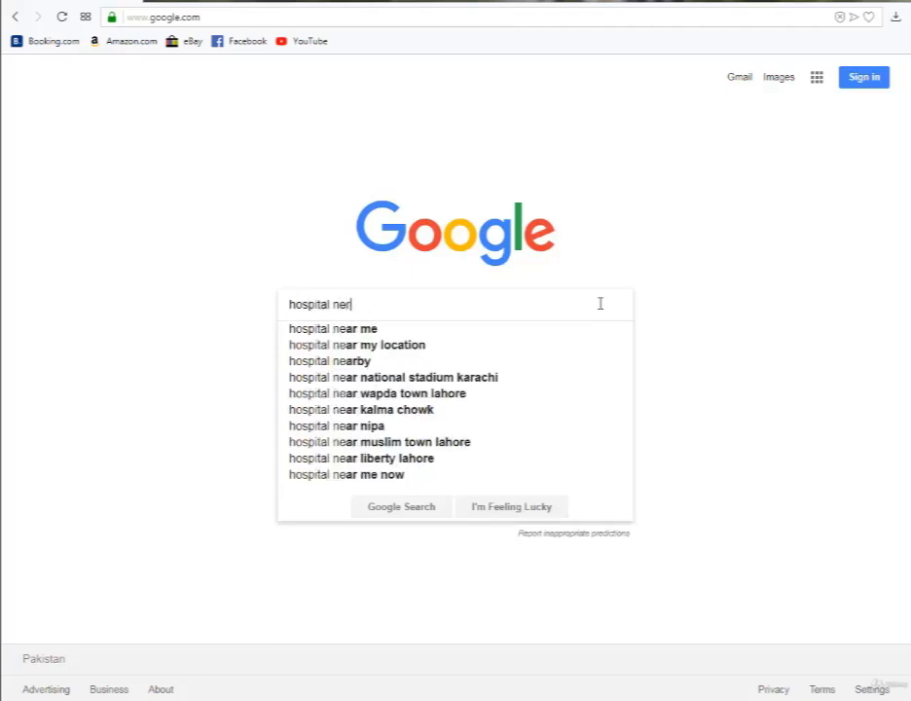
pyautogui.write(' me')
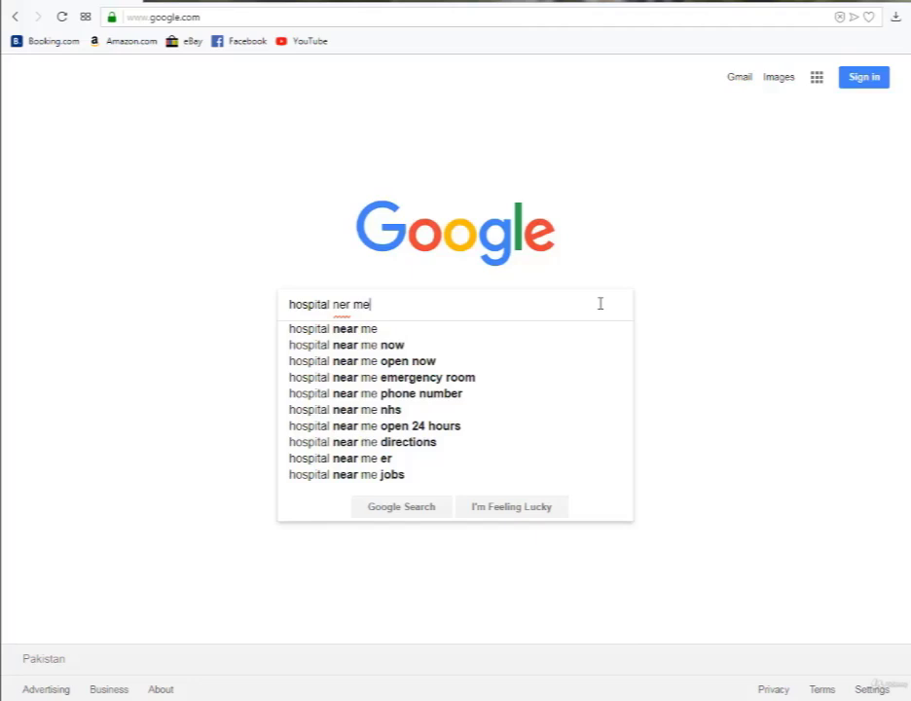
# Run the 'hospital near me' search and open Aga Khan University Hospital's listing.
pyautogui.click(442, 329)
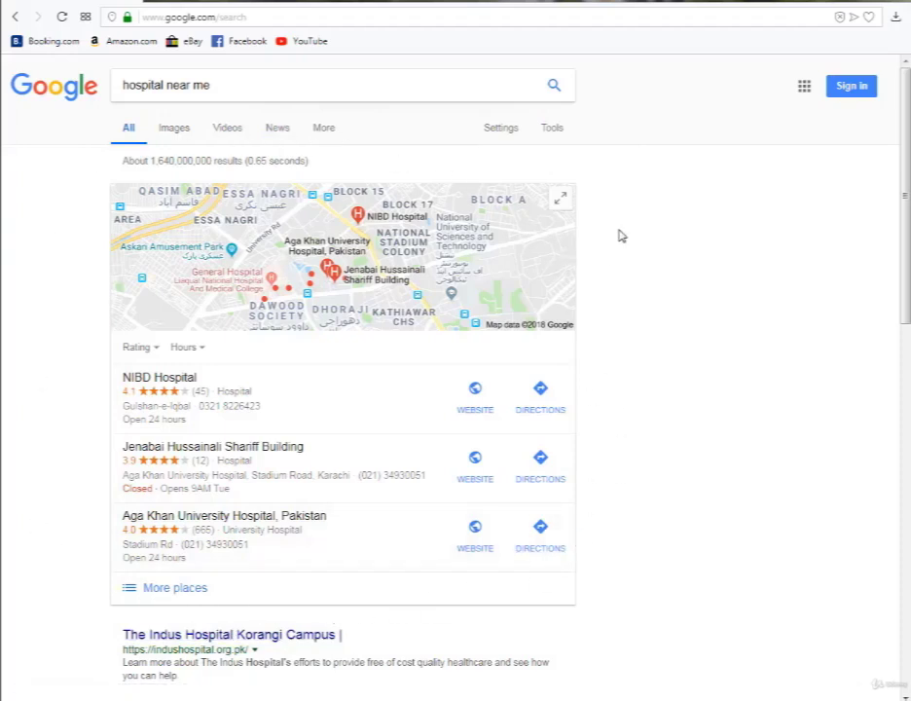
pyautogui.rightClick(178, 387)
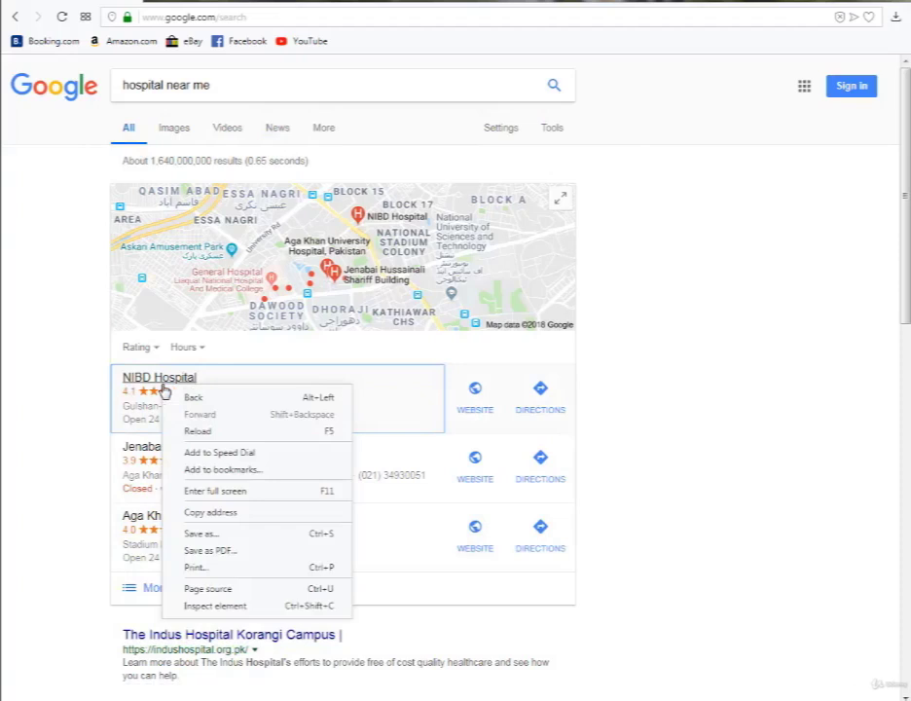
pyautogui.click(711, 417)
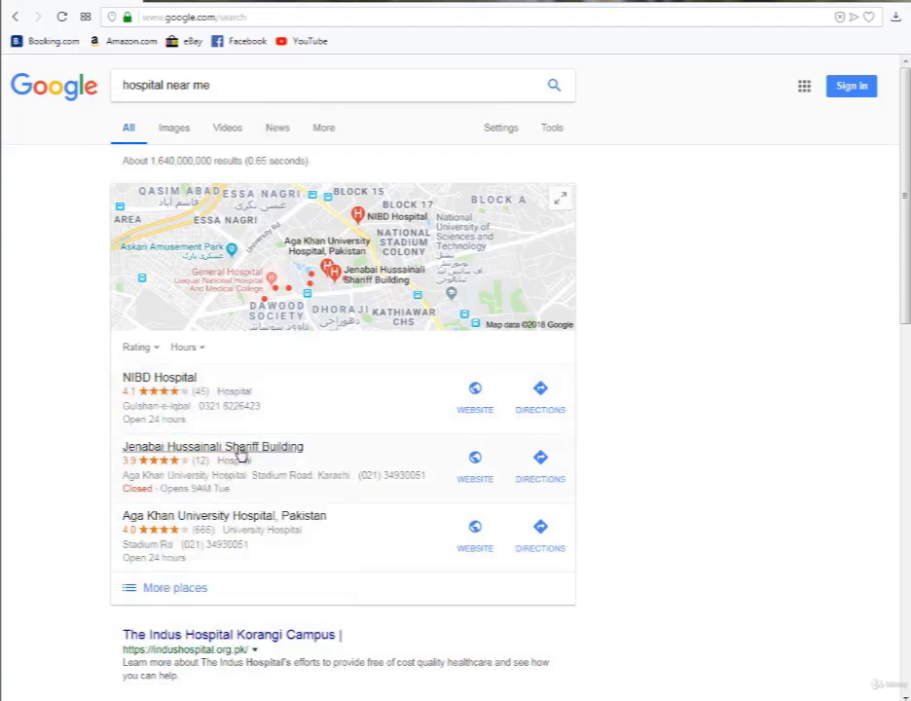
pyautogui.rightClick(243, 452)
pyautogui.click(71, 483)
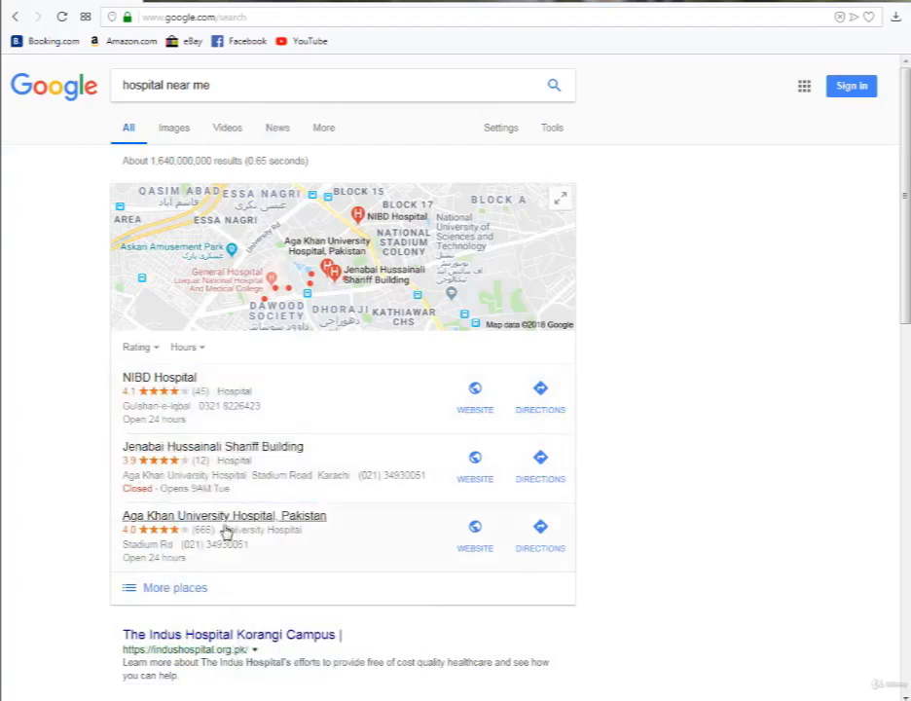
pyautogui.click(250, 523)
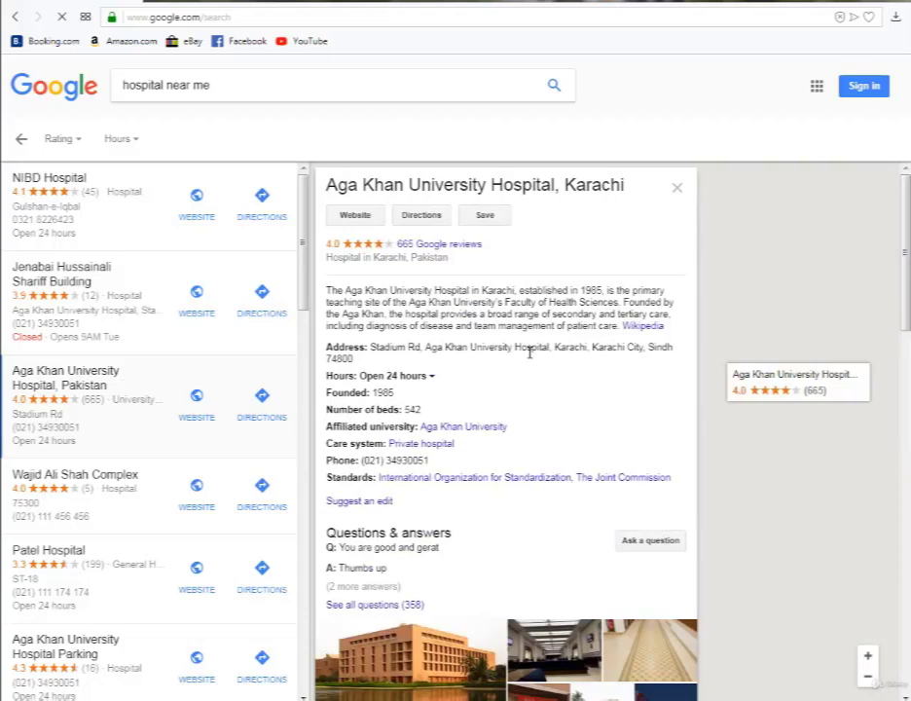
# Open Aga Khan University Hospital's website and directions in new tabs.
pyautogui.rightClick(355, 221)
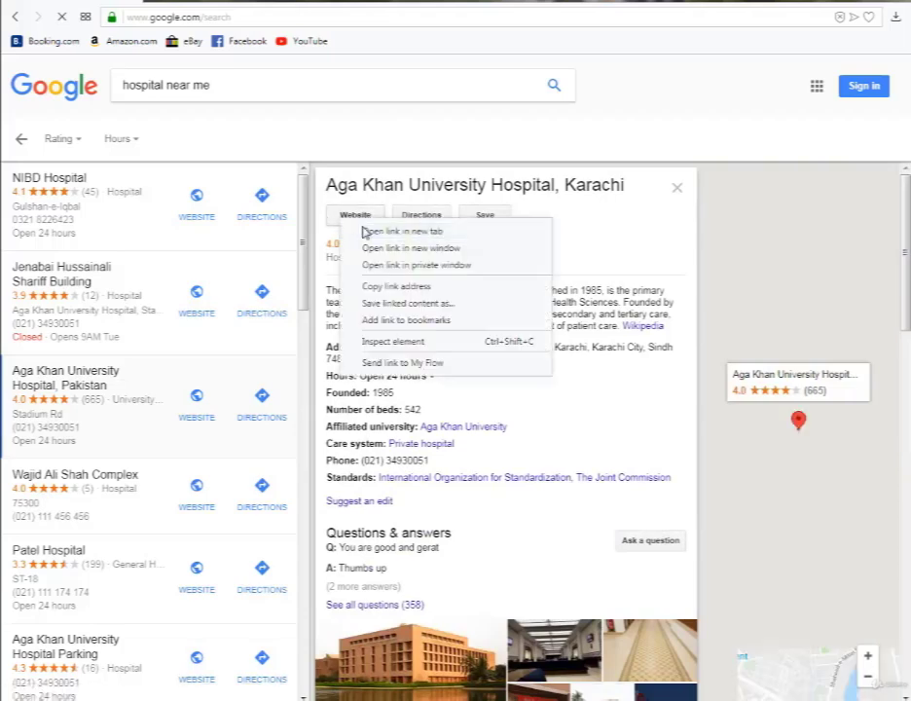
pyautogui.press('Escape')
pyautogui.rightClick(431, 228)
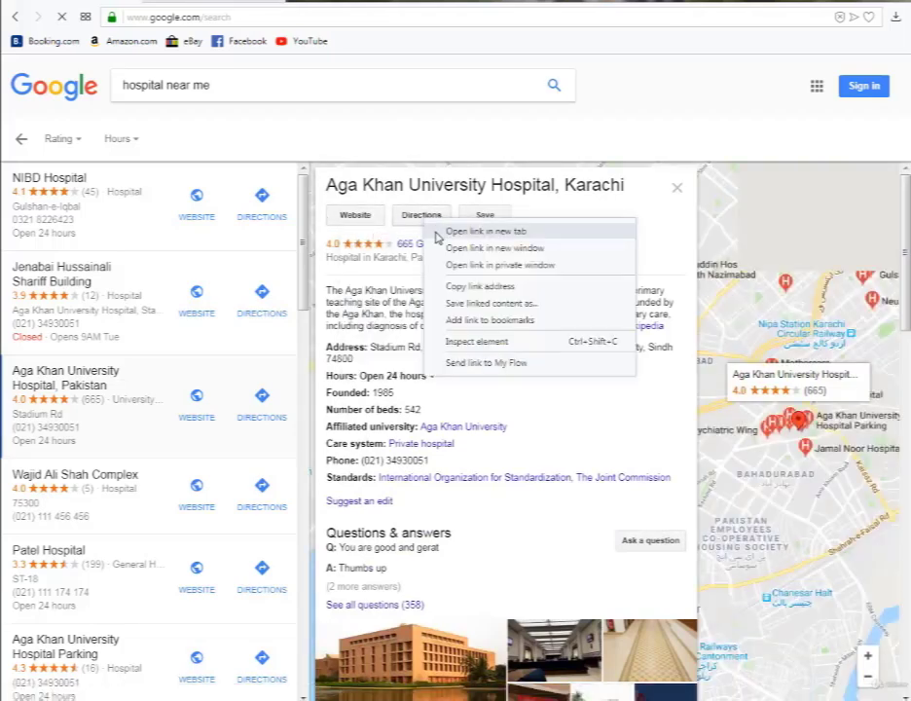
pyautogui.press('Escape')
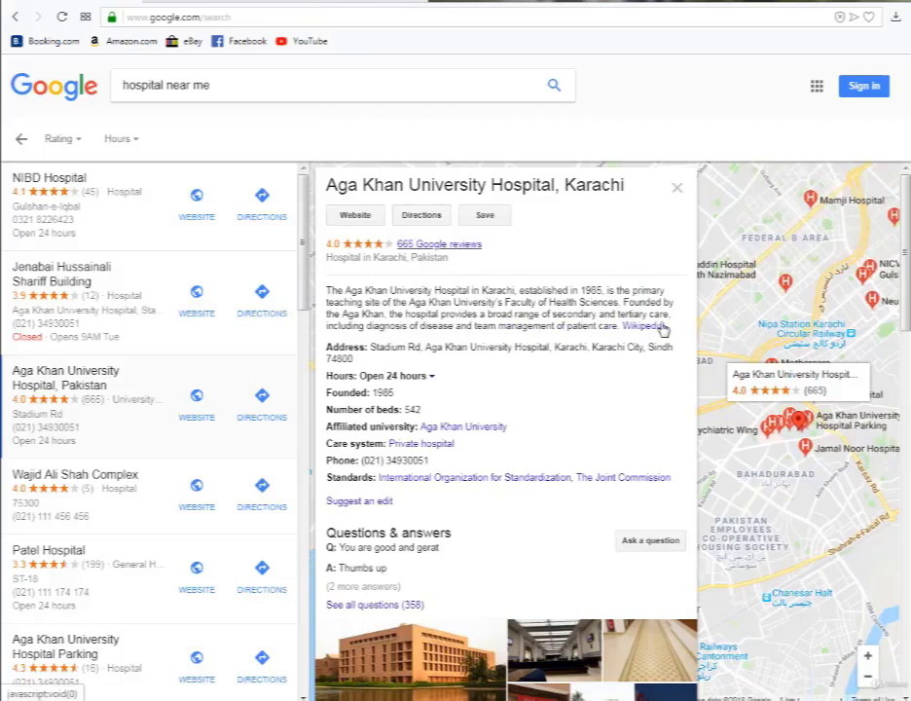
# Scroll through the hospital's 665 Google reviews, then close them.
pyautogui.click(660, 329)
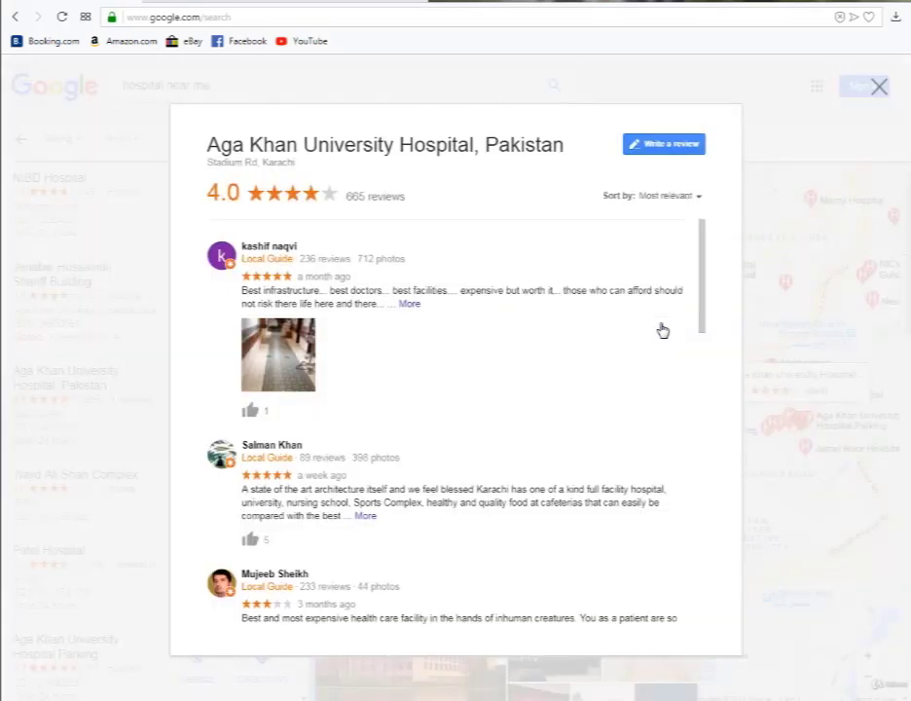
pyautogui.scroll(-2, 643, 346)
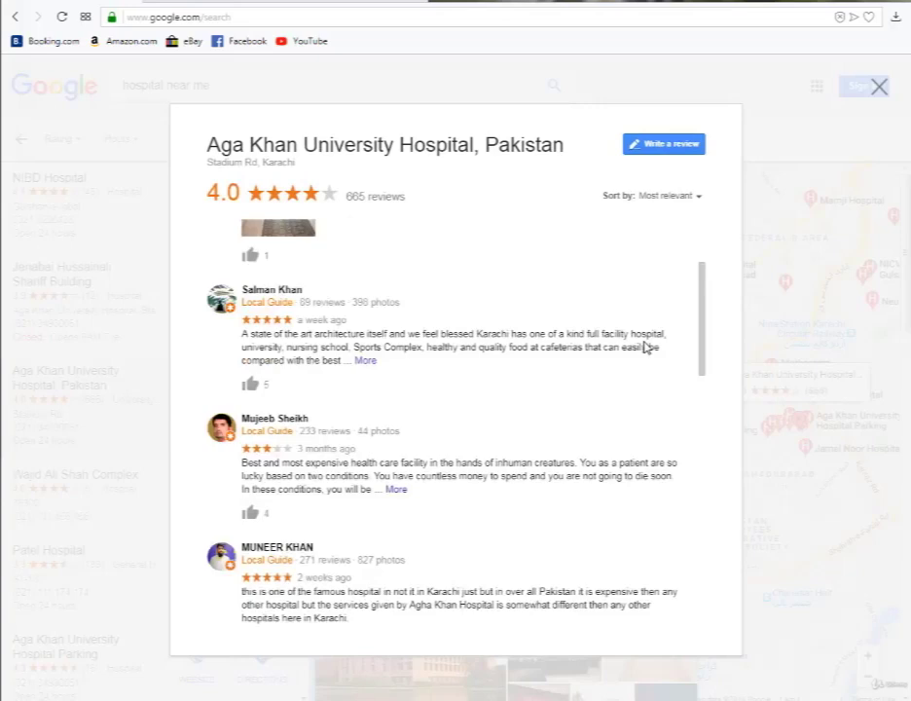
pyautogui.scroll(-1, 643, 346)
pyautogui.scroll(-3, 643, 347)
pyautogui.scroll(-5, 644, 347)
pyautogui.press('Escape')
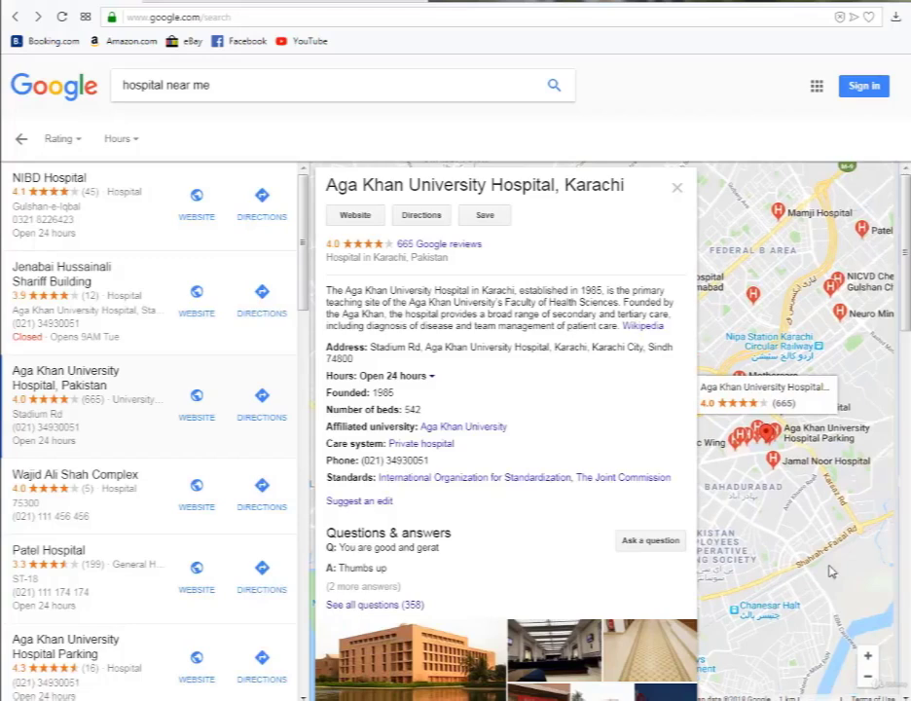
# Zoom the map in and pan toward the cluster of hospitals to refresh results.
pyautogui.click(869, 662)
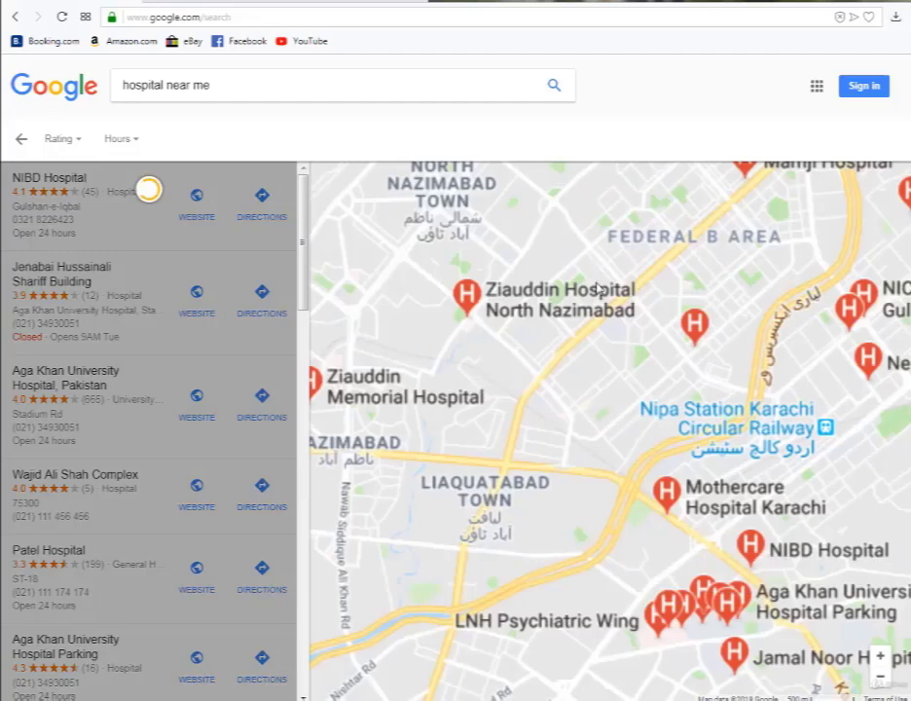
pyautogui.scroll(1, 587, 422)
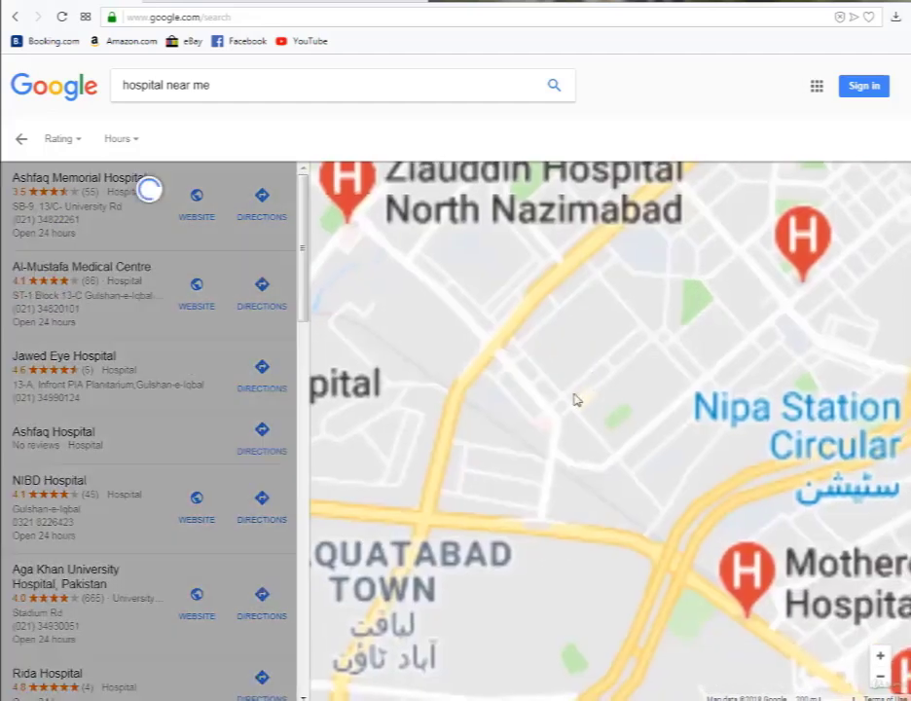
pyautogui.moveTo(575, 399); pyautogui.dragTo(516, 375)
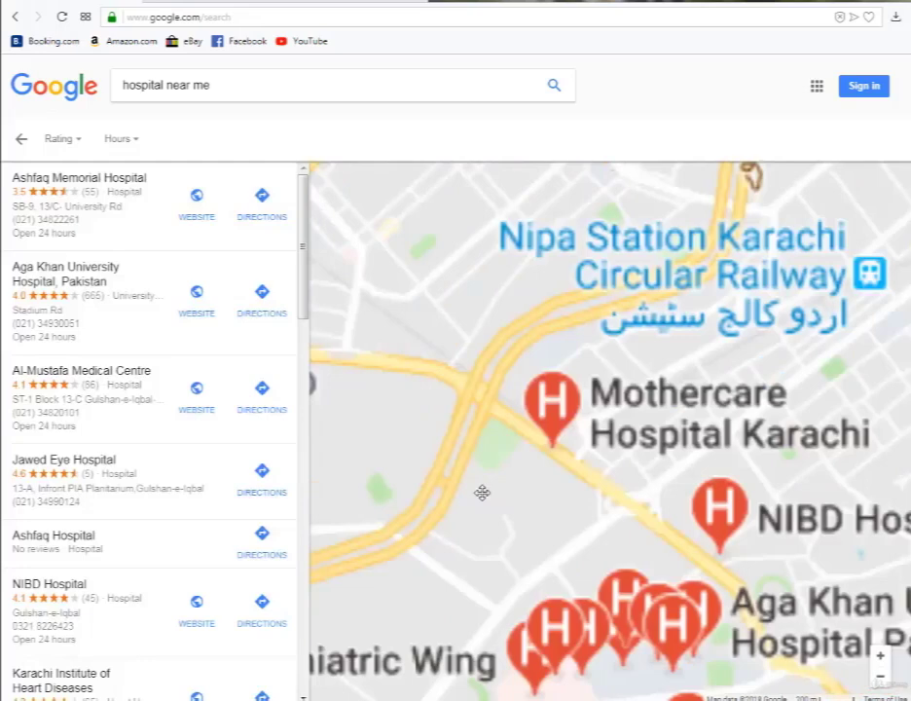
pyautogui.moveTo(511, 497); pyautogui.dragTo(509, 491)
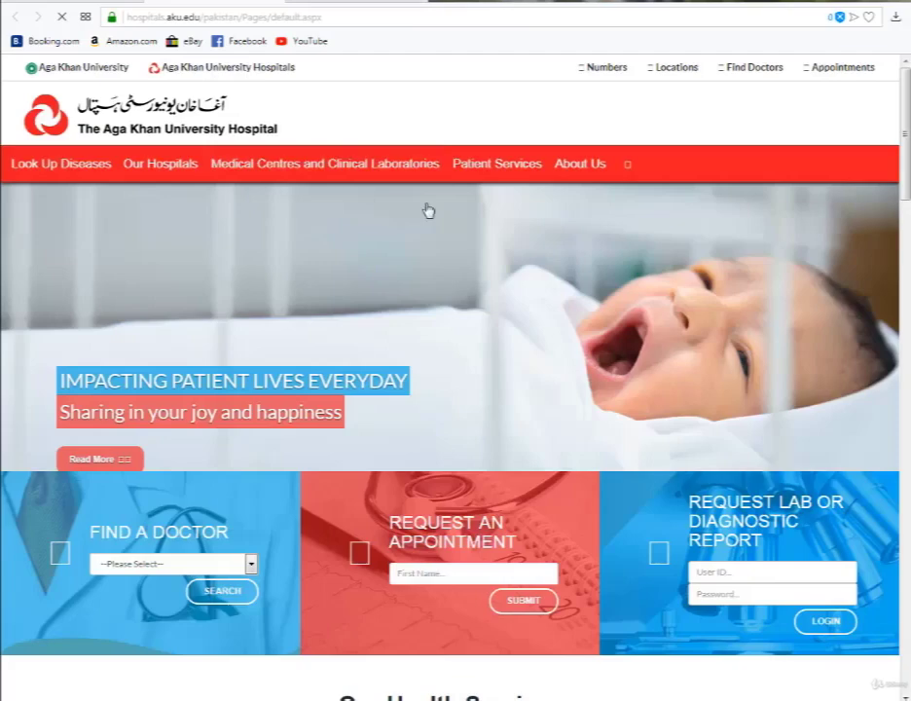
# Scroll down the hospital homepage past the Our Health Services section.
pyautogui.scroll(-3, 392, 303)
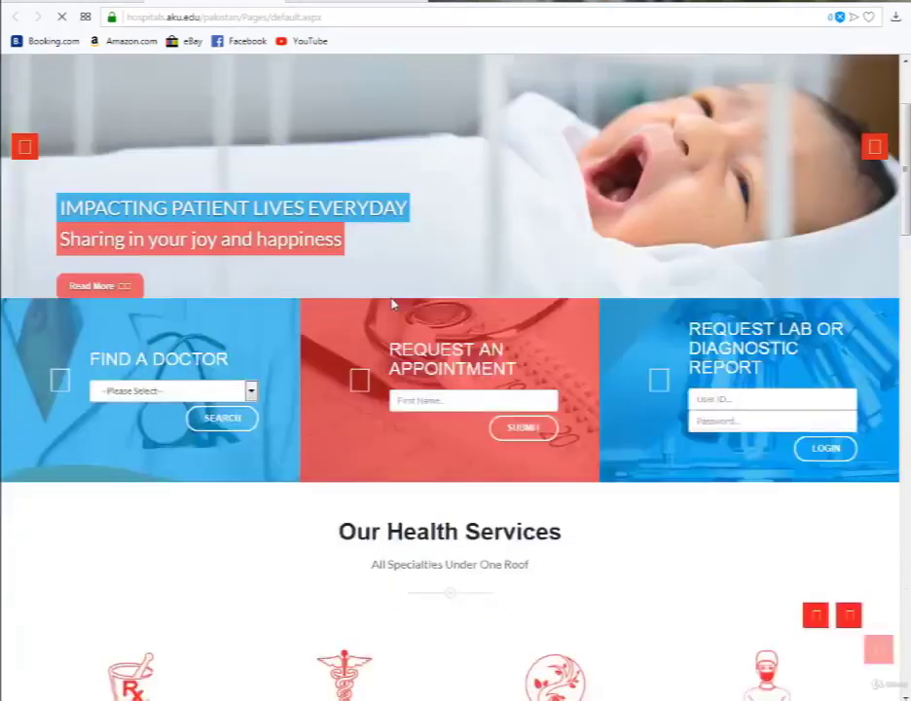
pyautogui.scroll(-3, 392, 302)
pyautogui.scroll(-2, 392, 302)
pyautogui.scroll(-1, 409, 300)
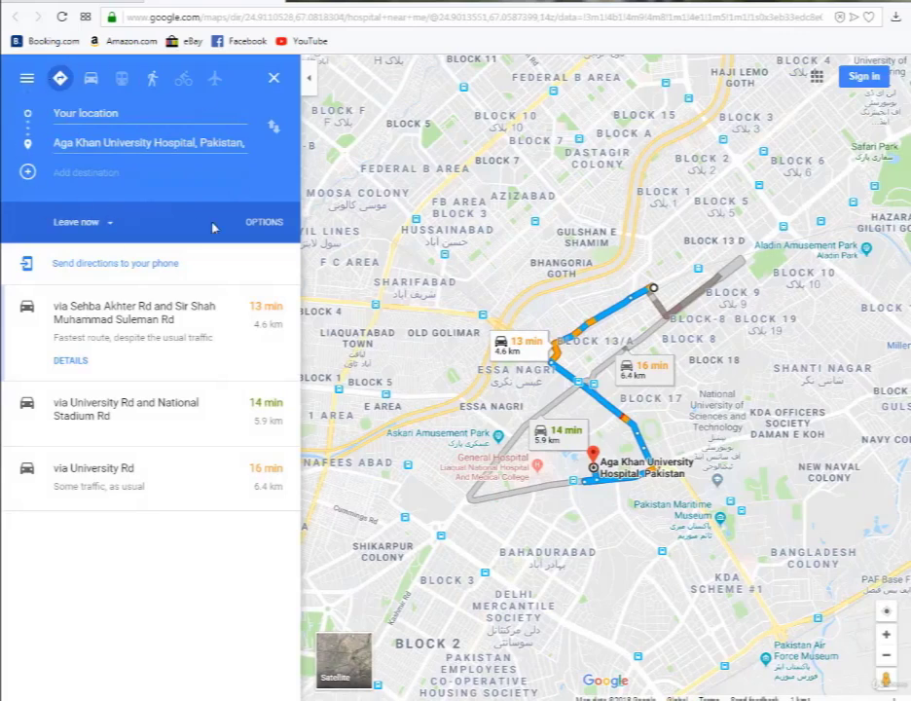
pyautogui.click(168, 469)
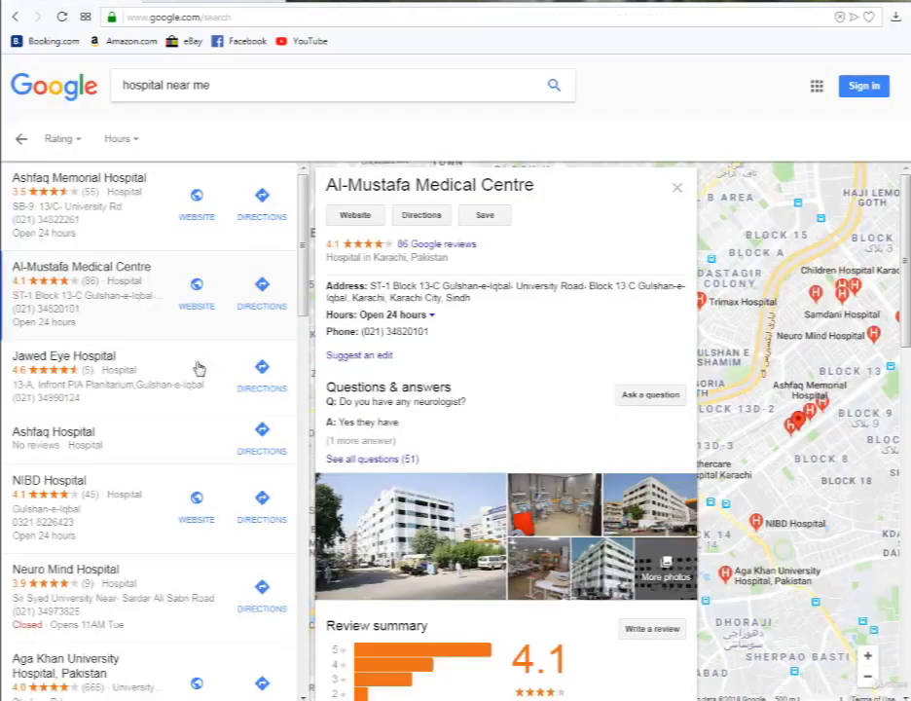
pyautogui.moveTo(429, 333); pyautogui.dragTo(361, 334)
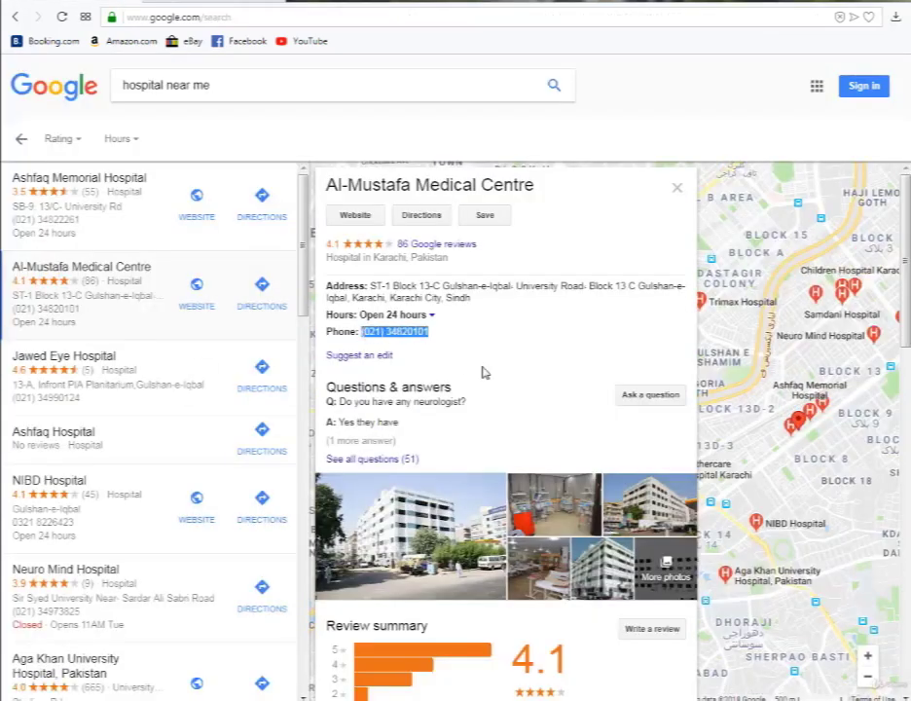
pyautogui.scroll(-1, 483, 372)
pyautogui.scroll(-2, 483, 372)
pyautogui.scroll(-2, 484, 371)
pyautogui.scroll(2, 483, 366)
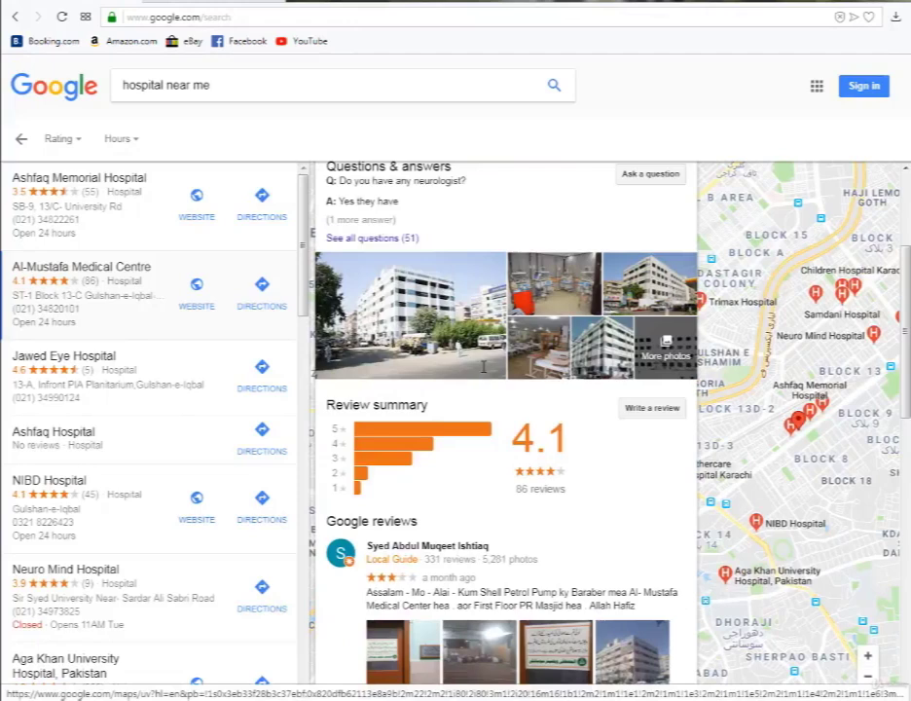
pyautogui.scroll(1, 484, 372)
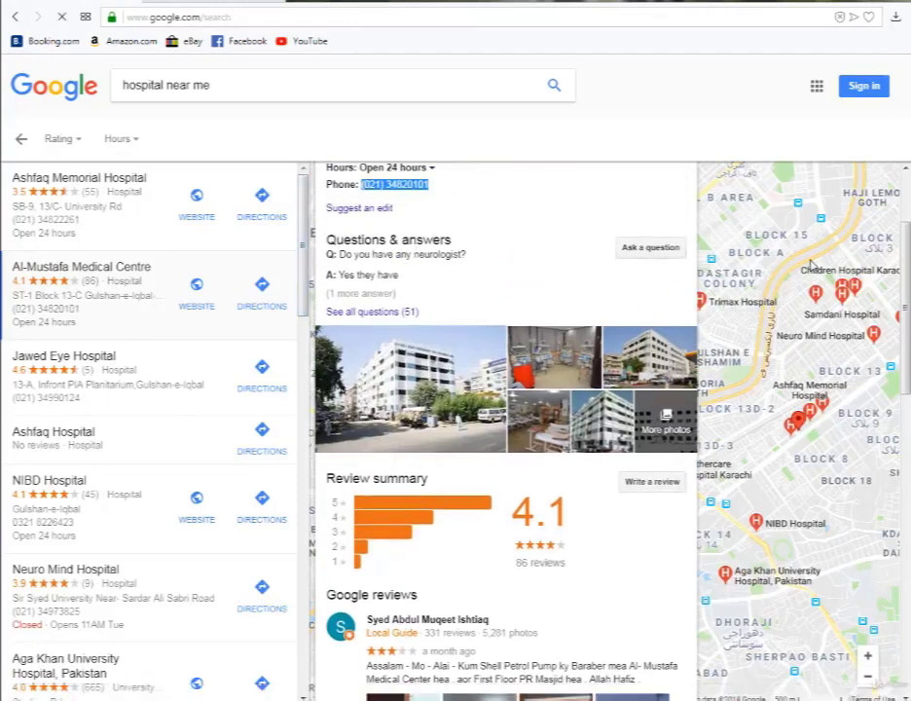
# Replace the query with a search for 'advertising agency'.
pyautogui.click(237, 88)
pyautogui.write('adver')
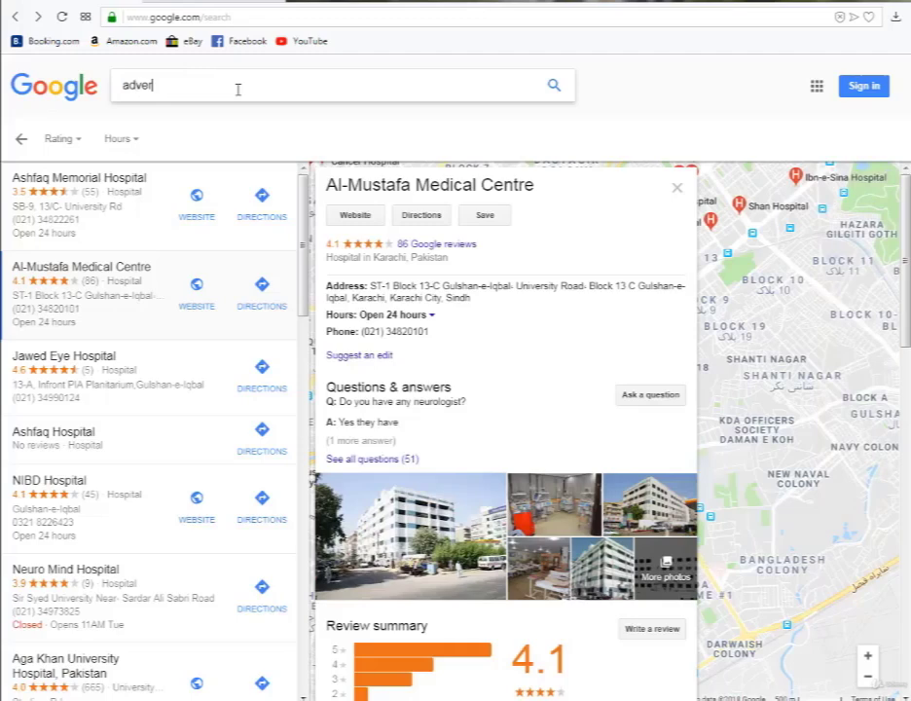
pyautogui.write('s')
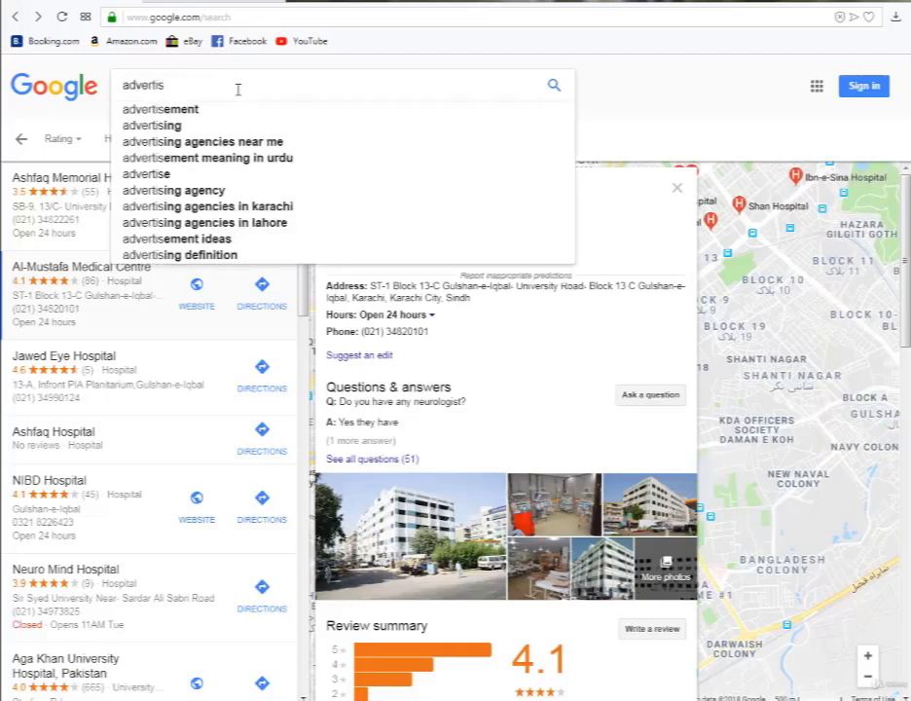
pyautogui.click(222, 190)
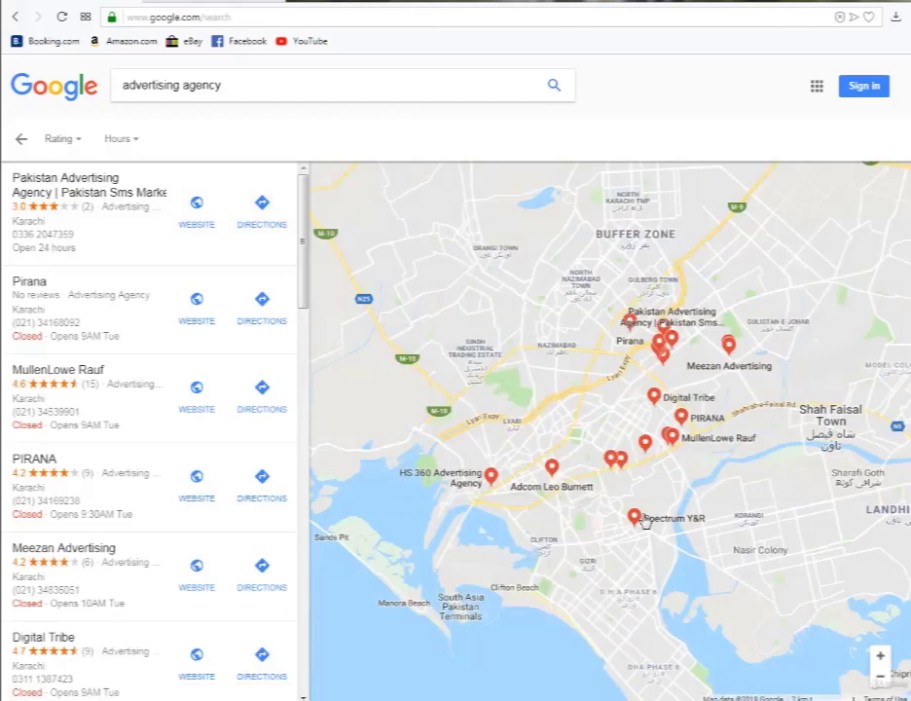
# Zoom the map out and pan it to cover more agencies around Karachi.
pyautogui.scroll(1, 574, 547)
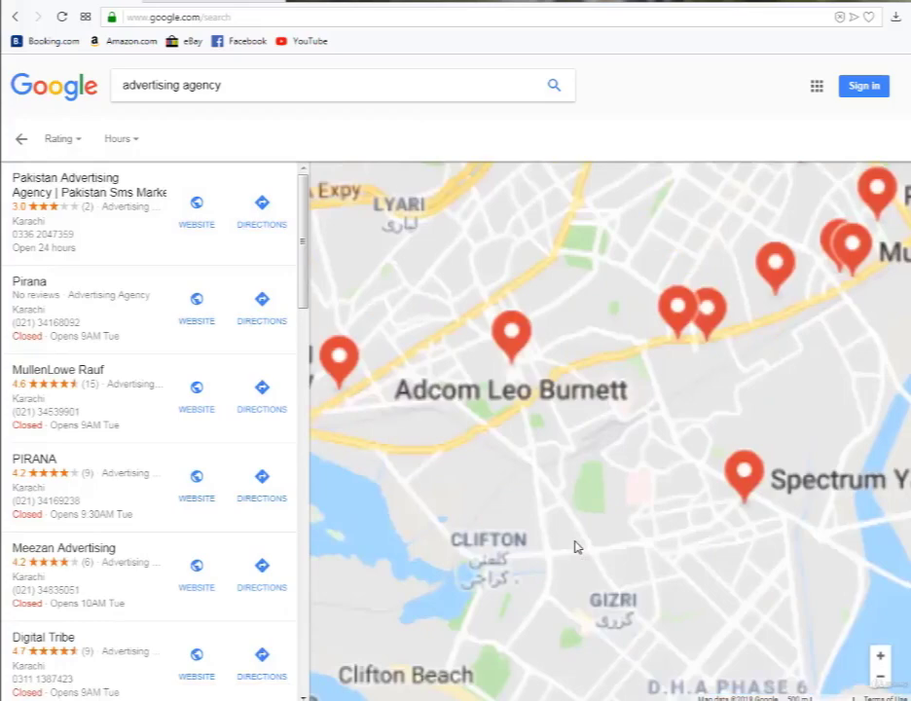
pyautogui.scroll(1, 577, 545)
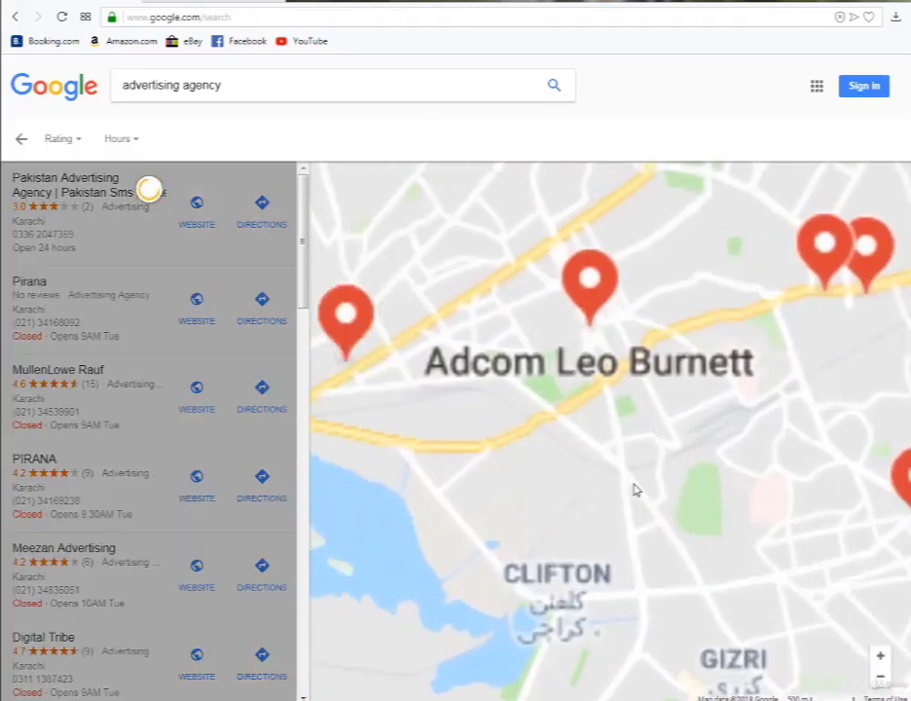
pyautogui.scroll(-1, 634, 486)
pyautogui.scroll(-1, 634, 487)
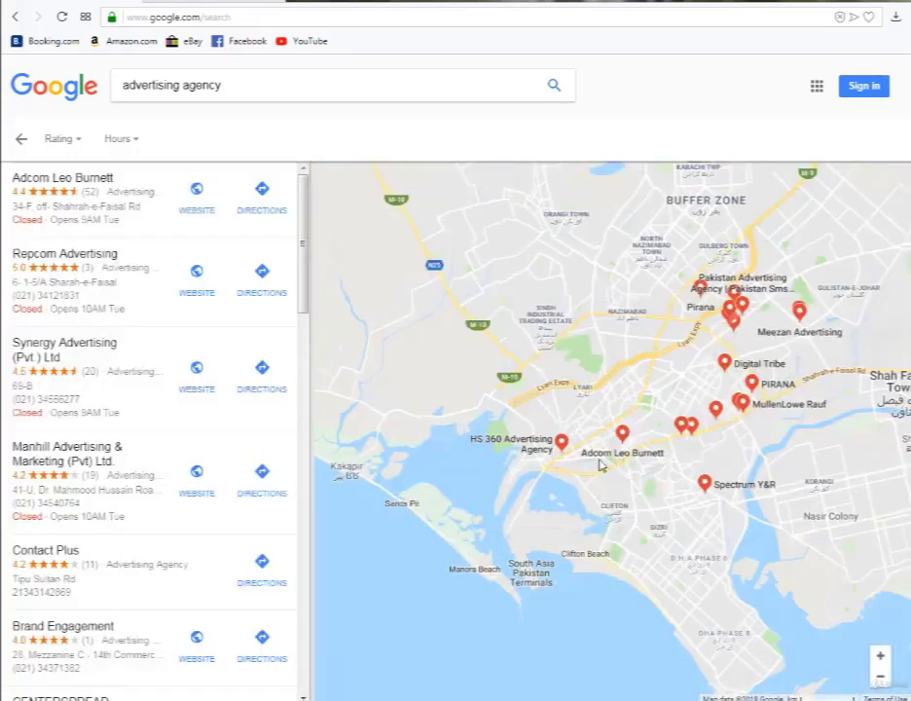
pyautogui.scroll(-1, 601, 464)
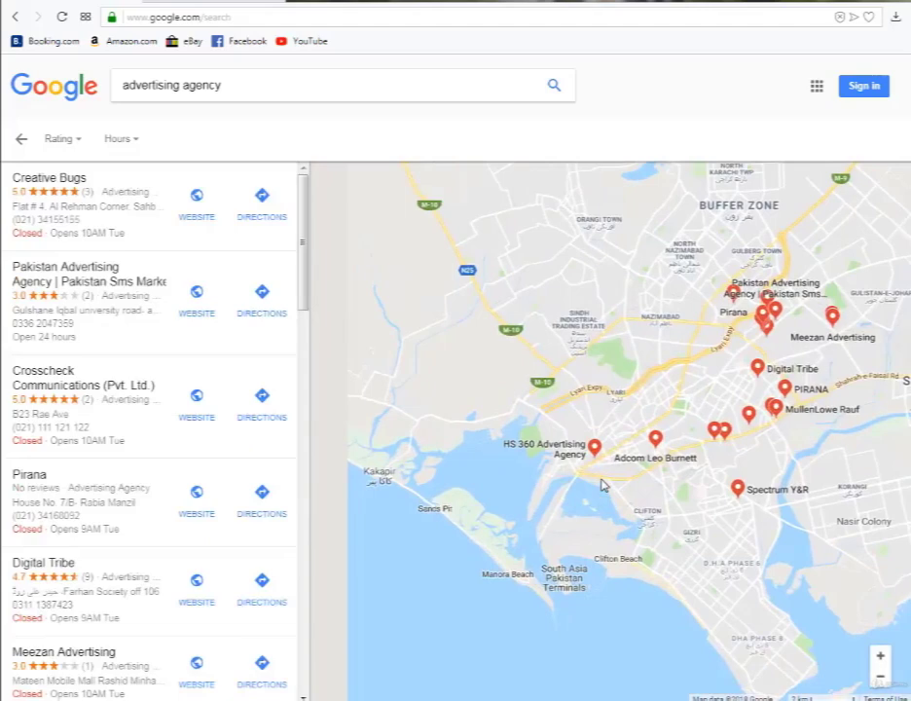
pyautogui.scroll(1, 602, 484)
pyautogui.moveTo(636, 487); pyautogui.dragTo(523, 502)
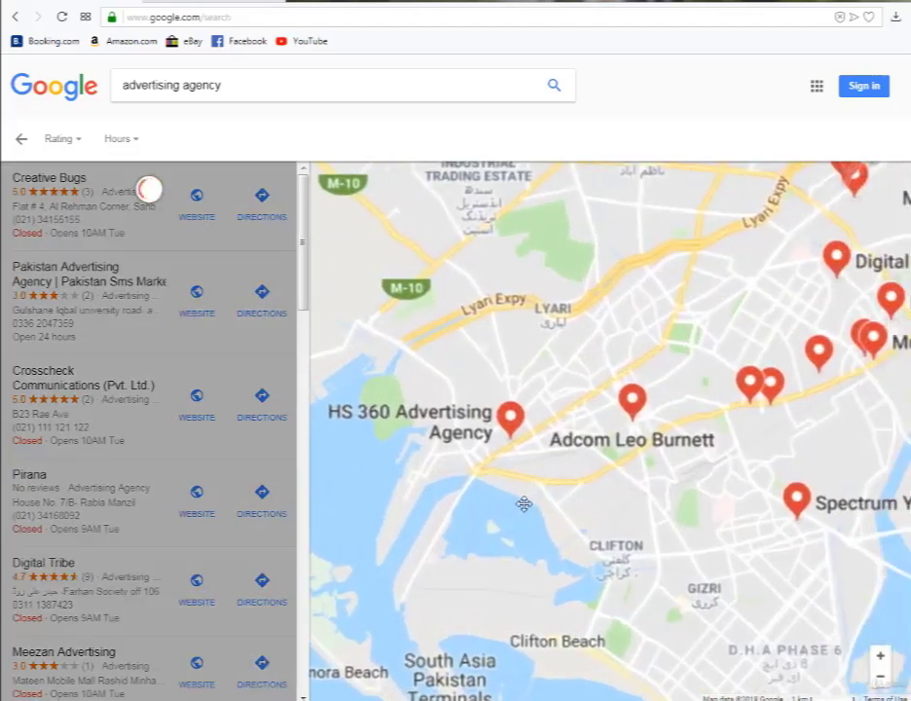
pyautogui.scroll(-1, 609, 484)
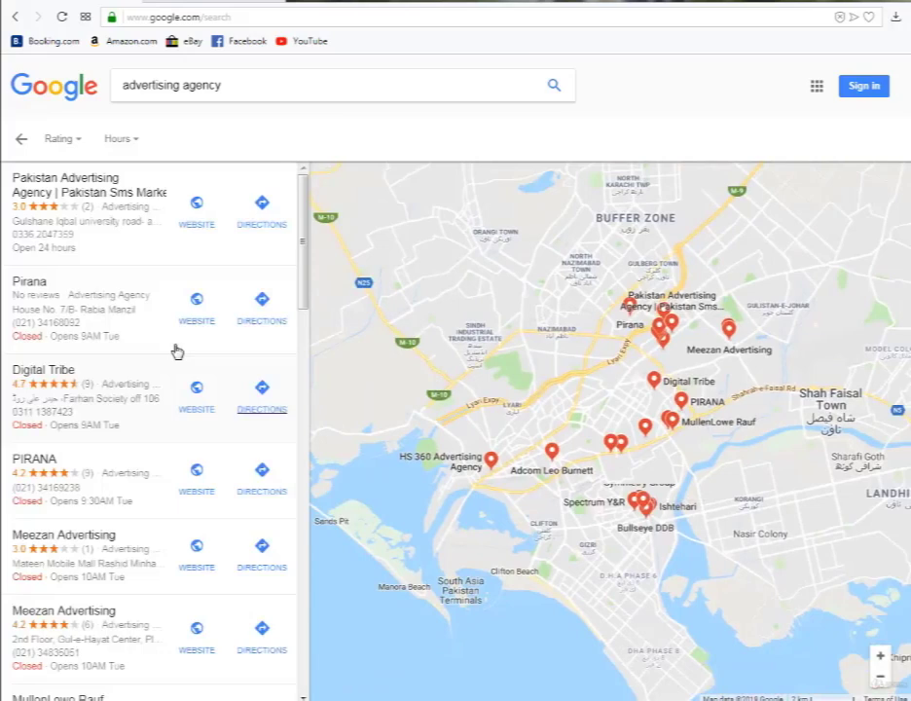
# Open Pirana's business details and expand its full weekly opening hours.
pyautogui.click(91, 237)
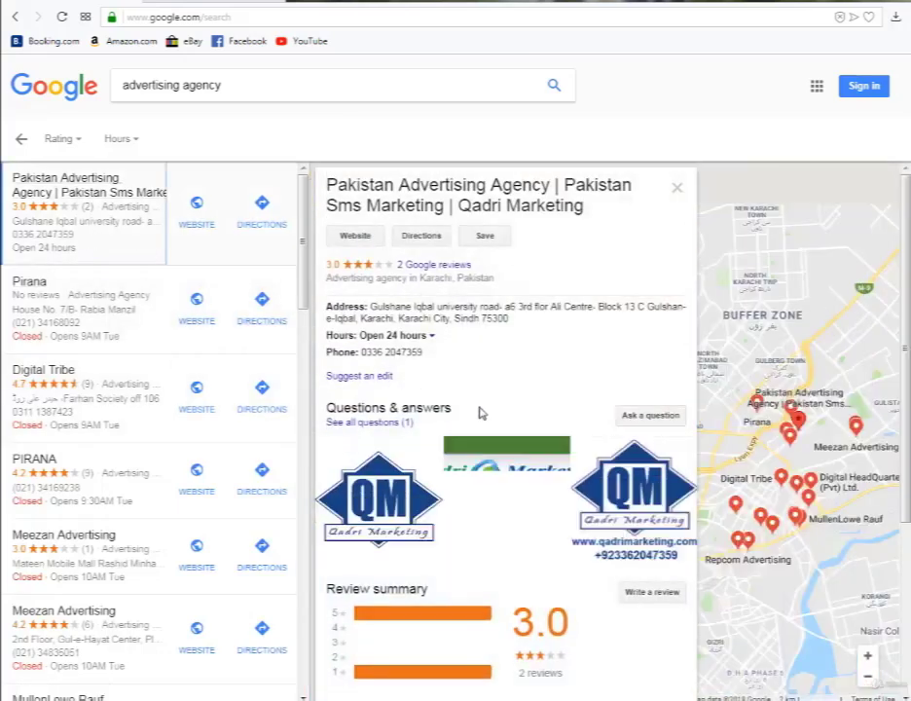
pyautogui.scroll(-3, 481, 413)
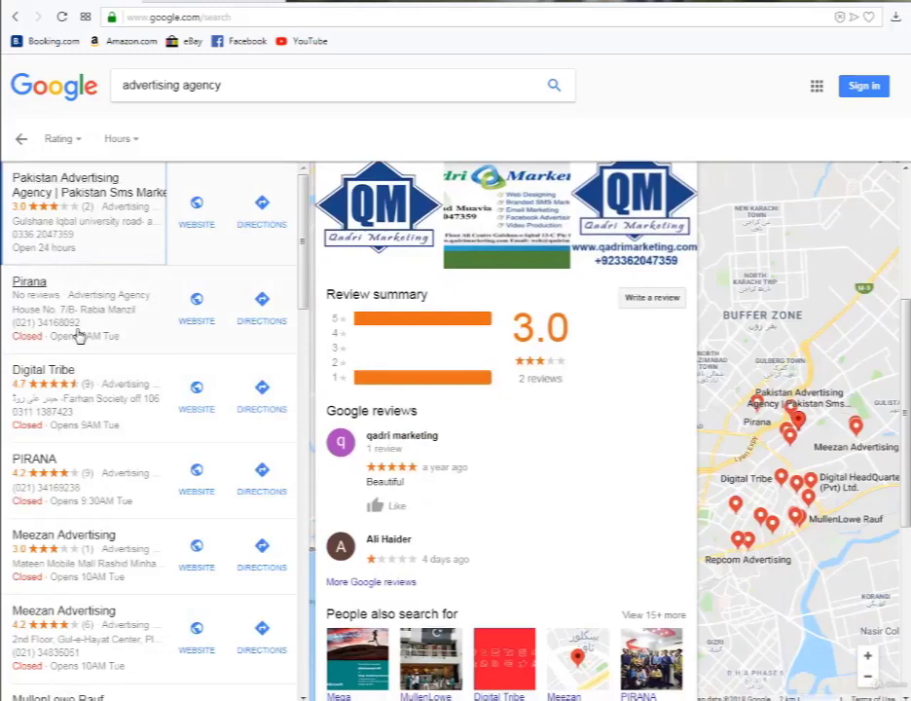
pyautogui.click(112, 275)
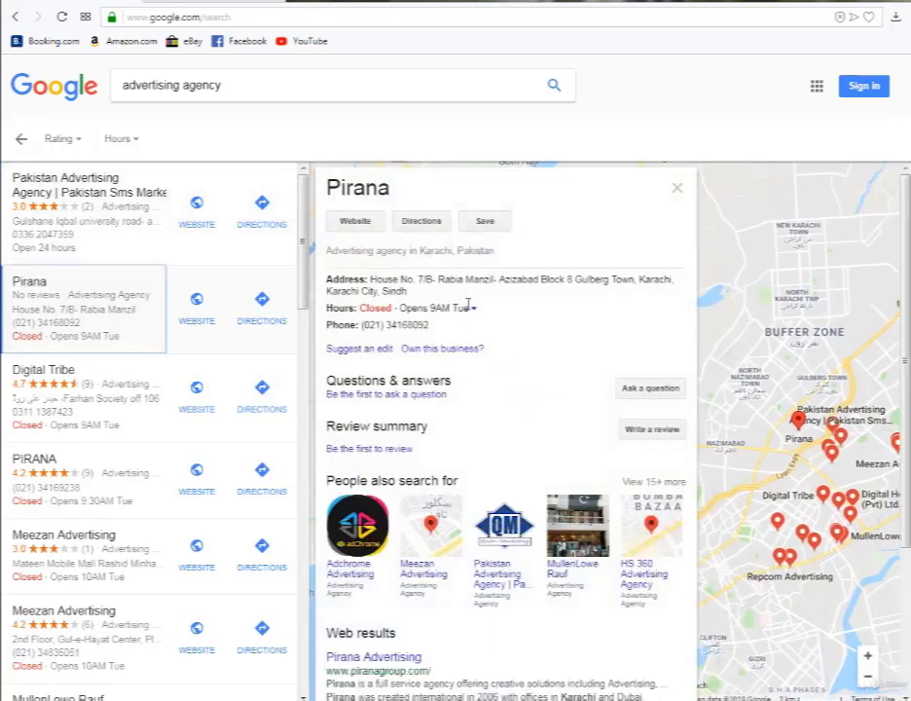
pyautogui.click(472, 308)
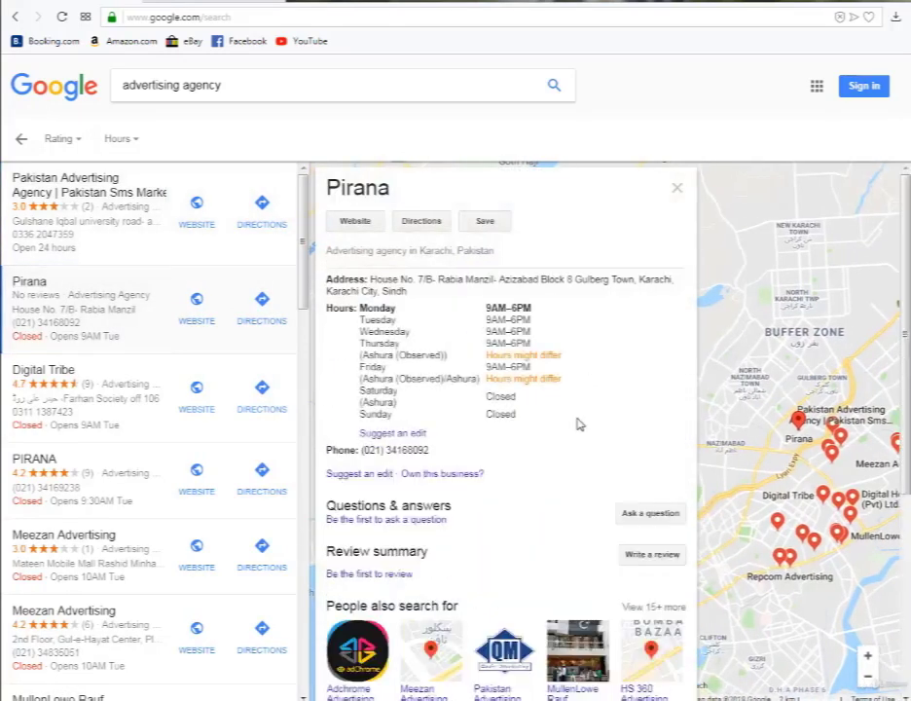
# Scroll down through Pirana's search results and back up.
pyautogui.scroll(-3, 578, 423)
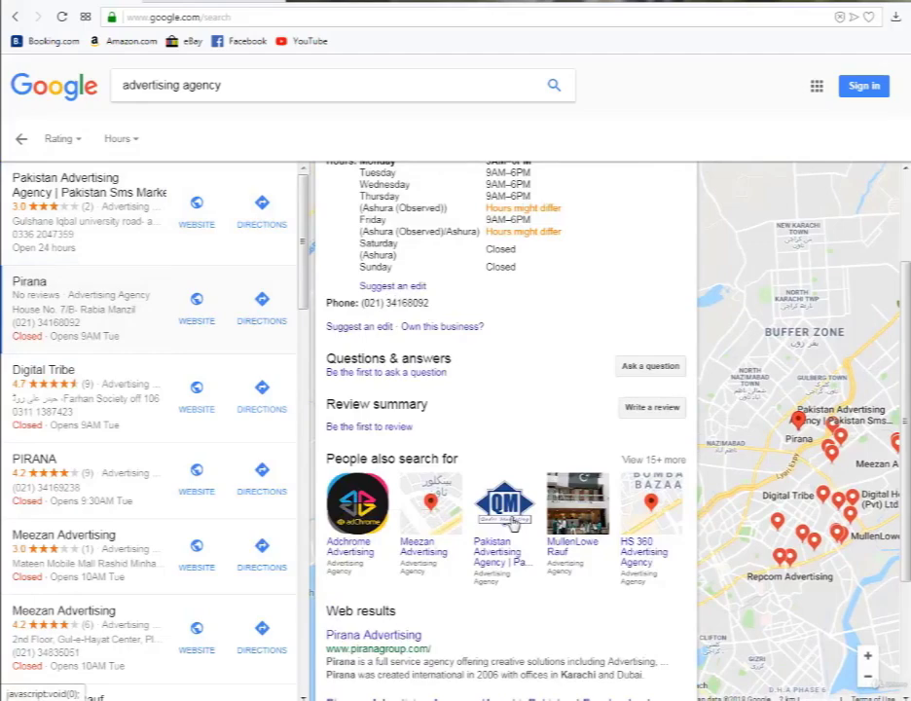
pyautogui.scroll(-2, 667, 521)
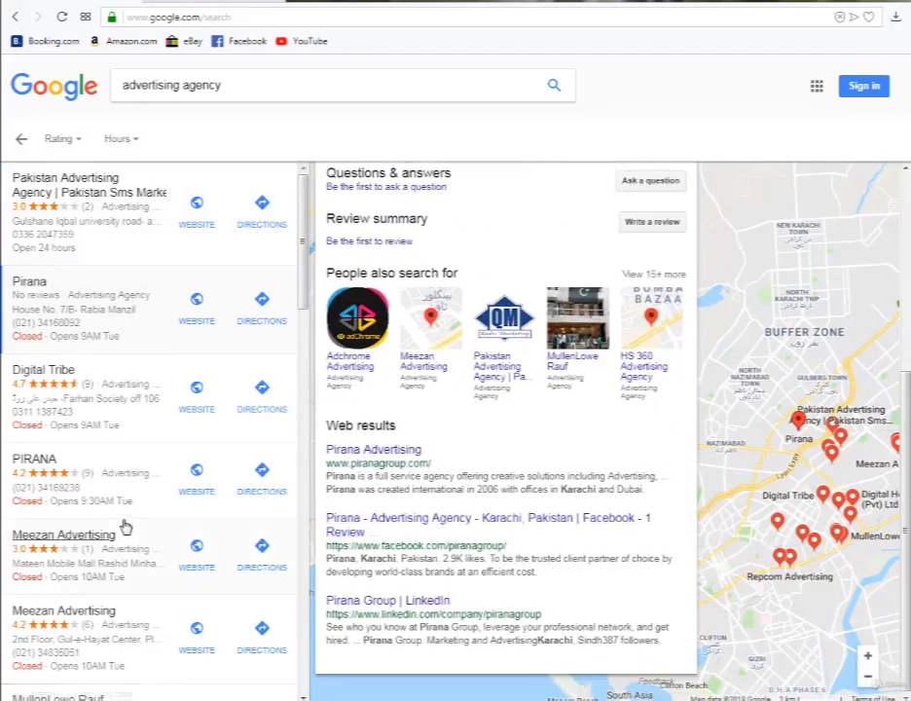
pyautogui.scroll(-1, 124, 526)
pyautogui.scroll(-2, 124, 527)
pyautogui.scroll(-4, 125, 526)
pyautogui.scroll(-2, 125, 527)
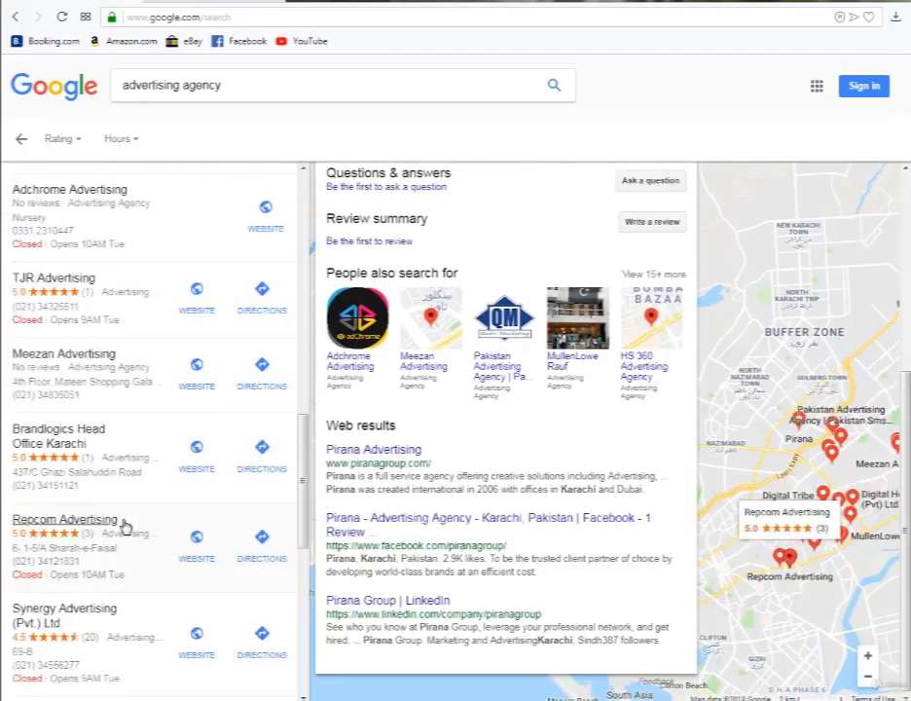
pyautogui.scroll(-4, 124, 527)
pyautogui.scroll(-3, 125, 526)
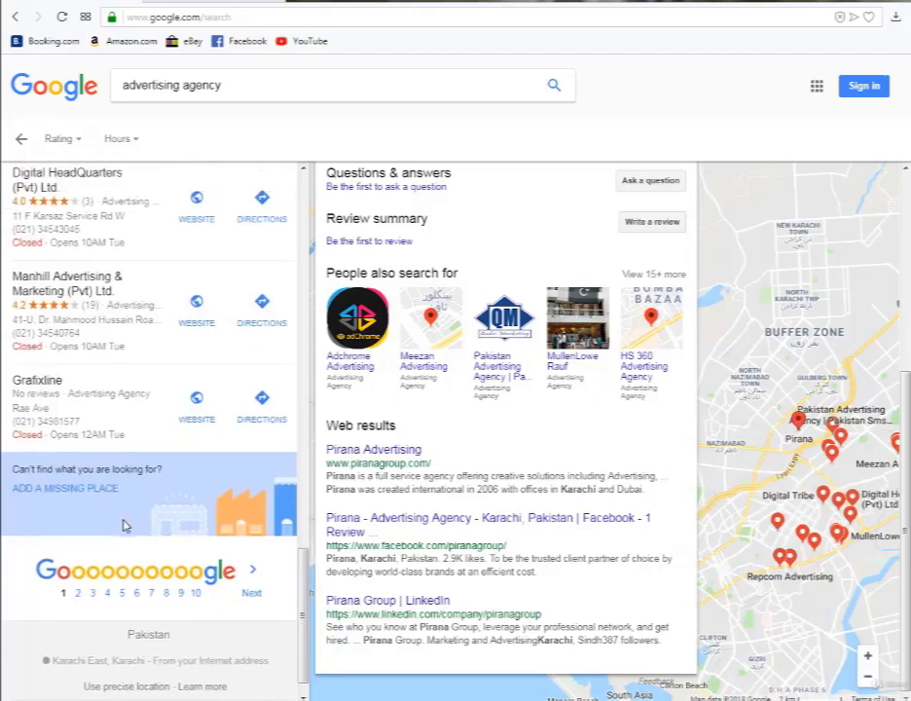
pyautogui.scroll(3, 124, 526)
pyautogui.scroll(5, 124, 526)
pyautogui.scroll(4, 125, 527)
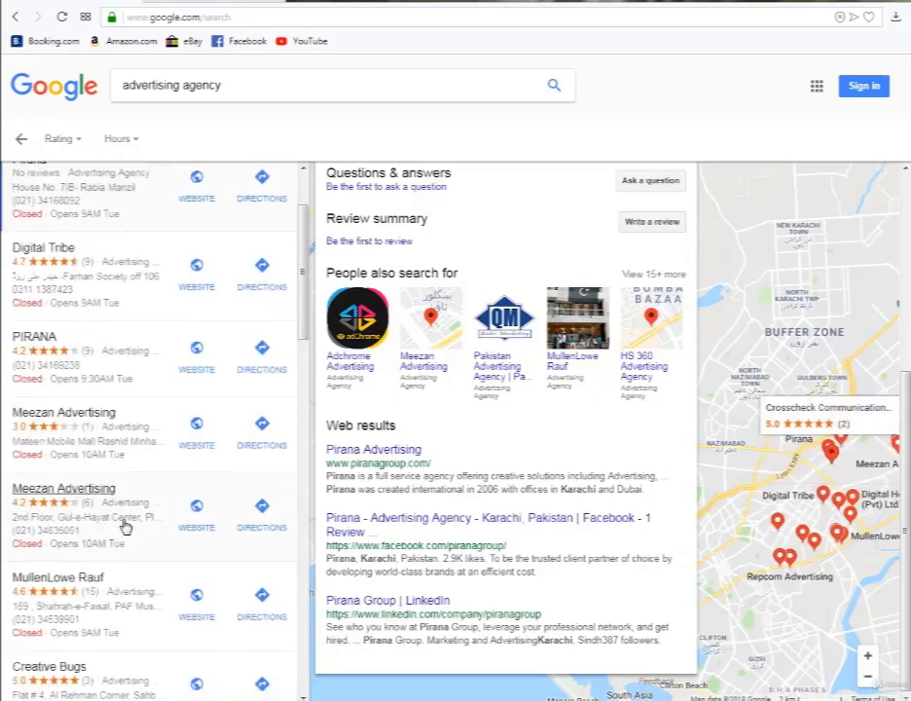
pyautogui.scroll(1, 124, 526)
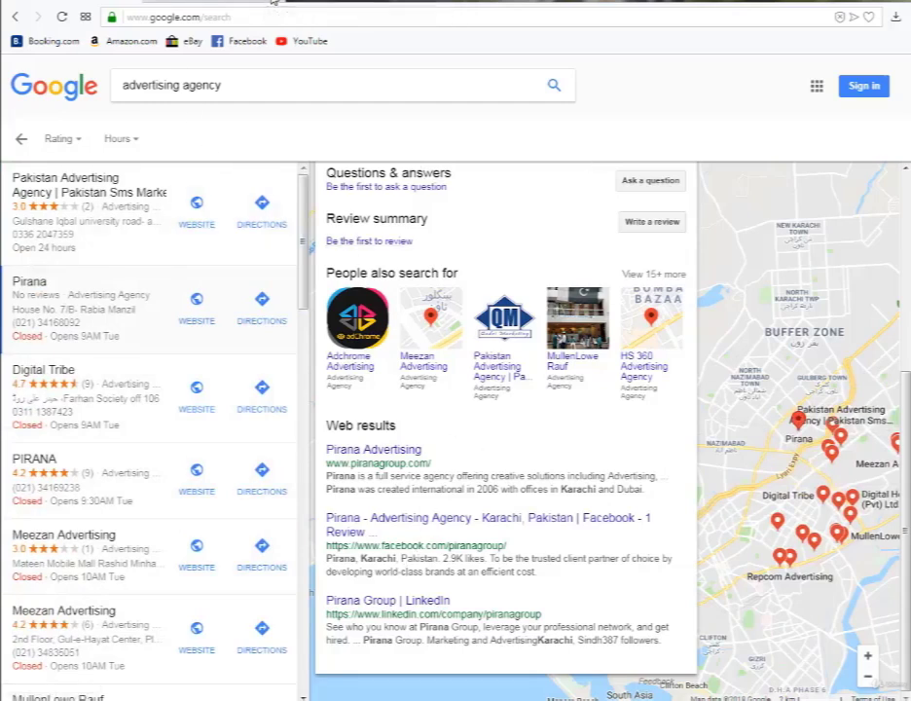
# Search 'google my business' from the Google home page and open the top result in a new tab.
pyautogui.click(55, 83)
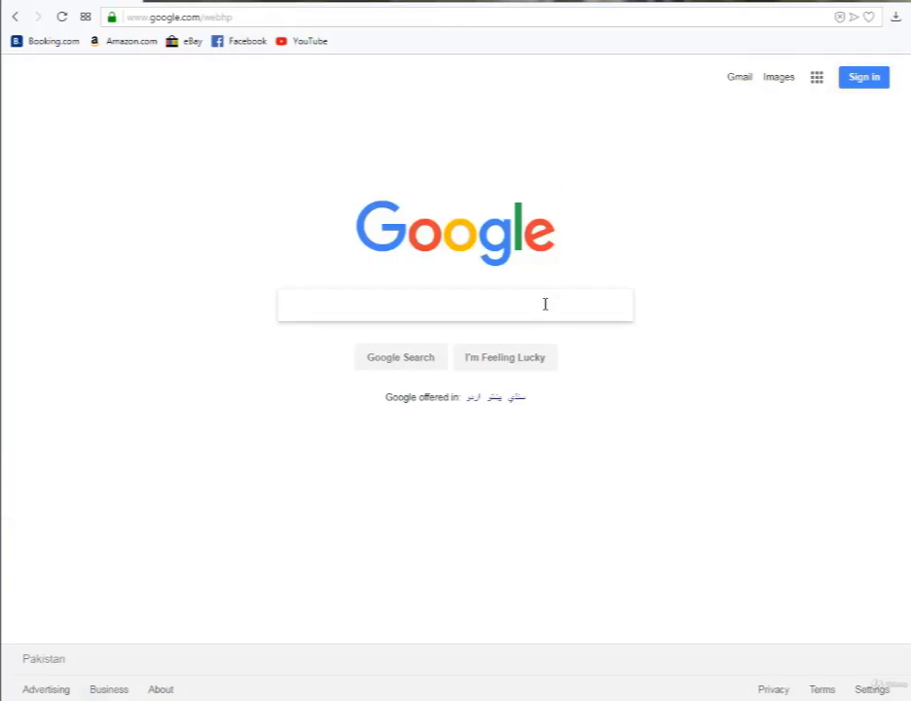
pyautogui.write('ggo')
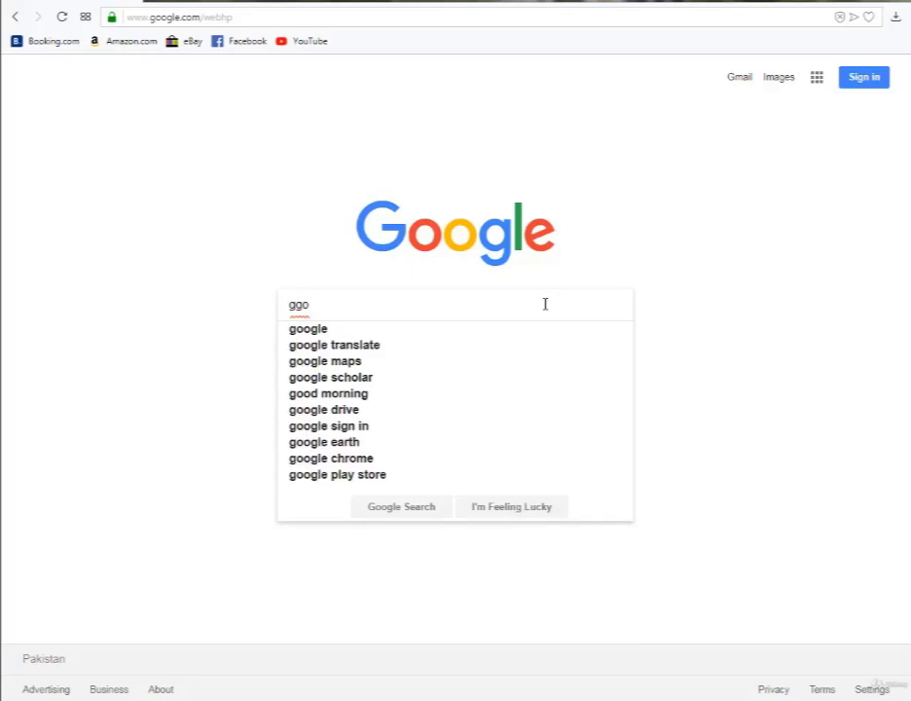
pyautogui.press('BackSpace')
pyautogui.press('BackSpace')
pyautogui.write('oogle ')
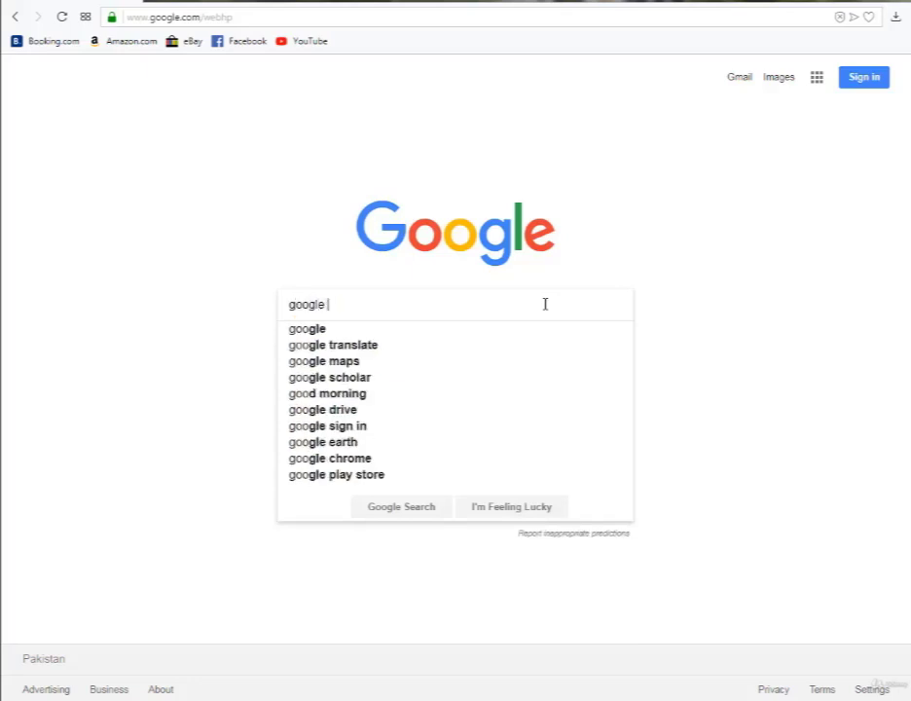
pyautogui.write('my busi')
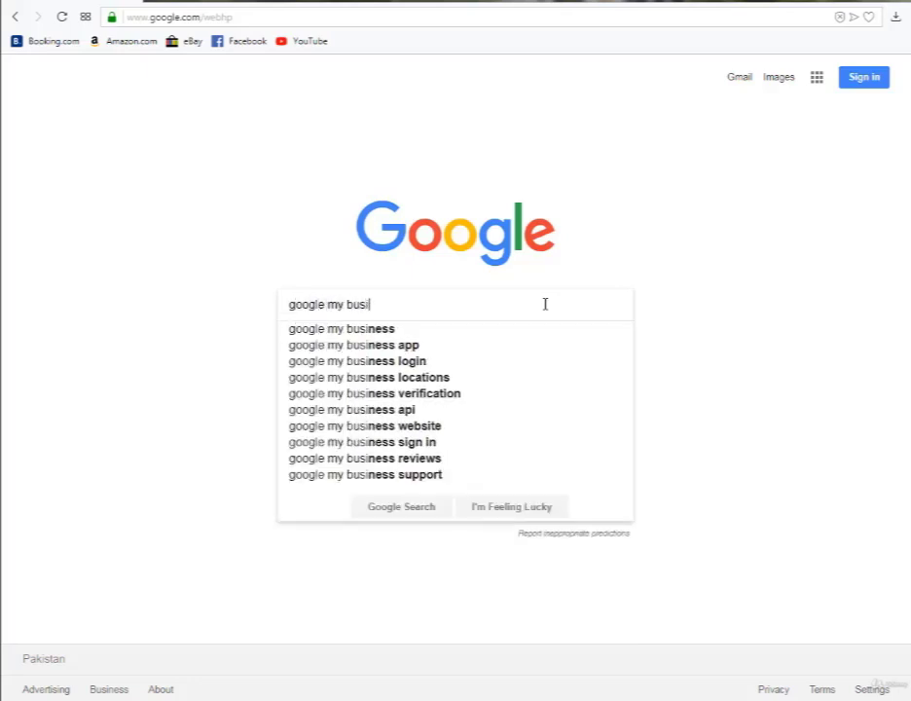
pyautogui.write('ness')
pyautogui.press('Return')
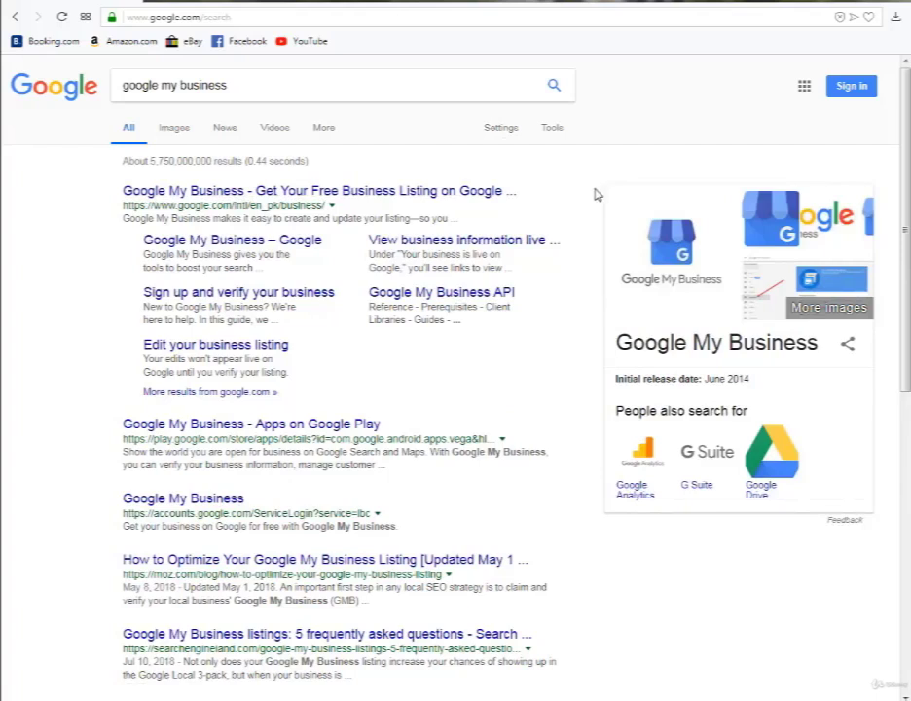
pyautogui.rightClick(380, 199)
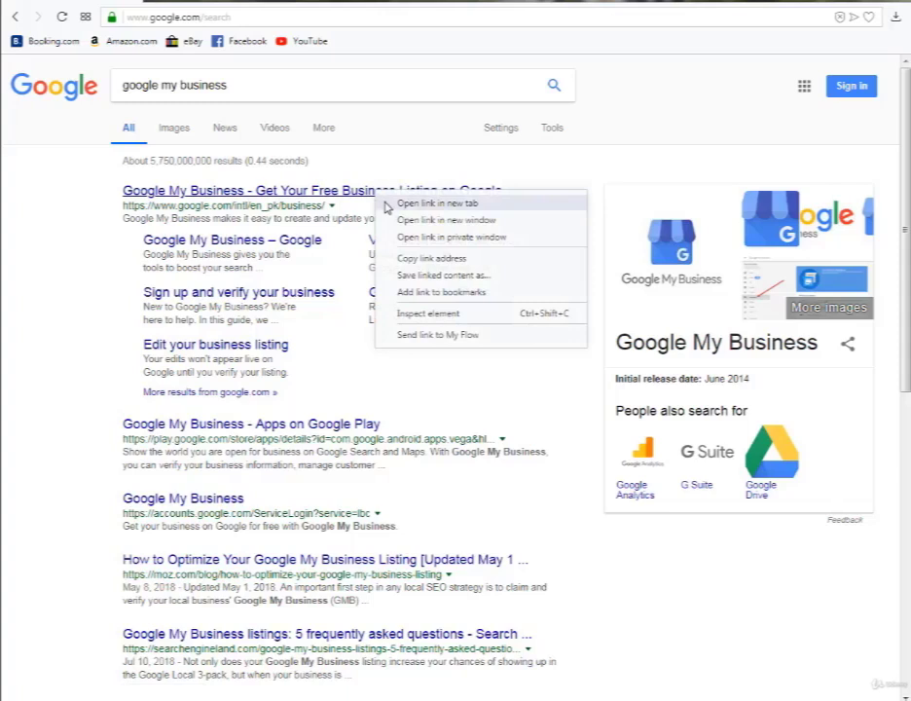
pyautogui.click(387, 204)
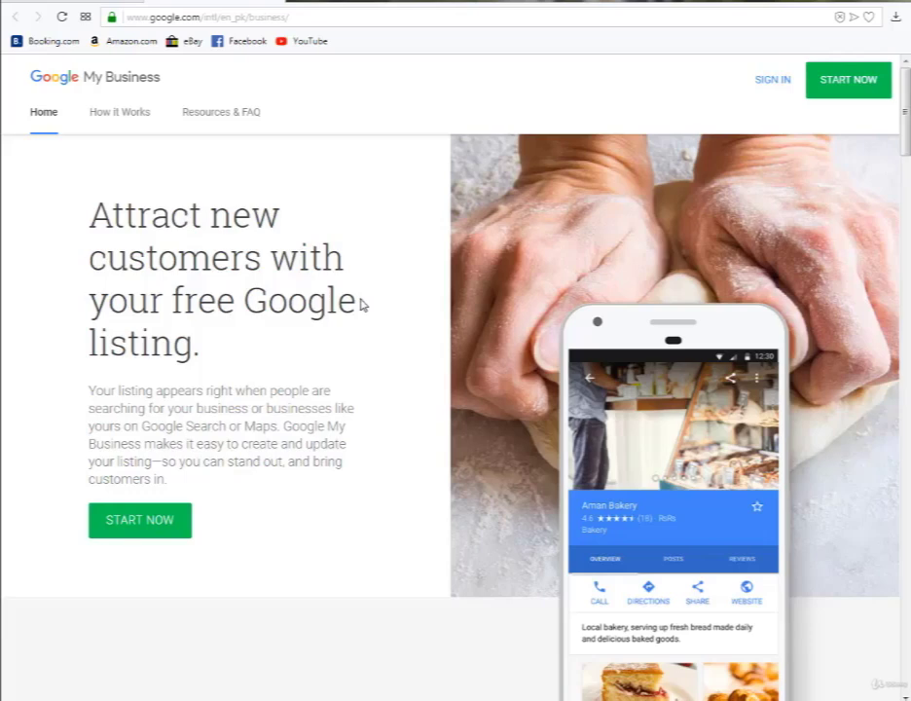
pyautogui.scroll(-3, 361, 304)
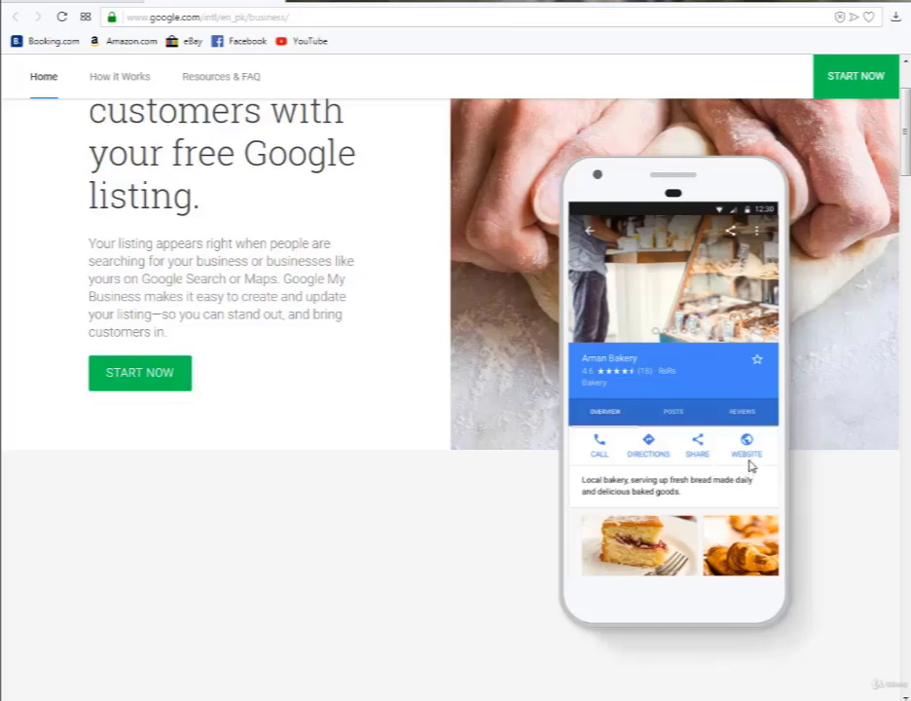
pyautogui.scroll(-1, 750, 467)
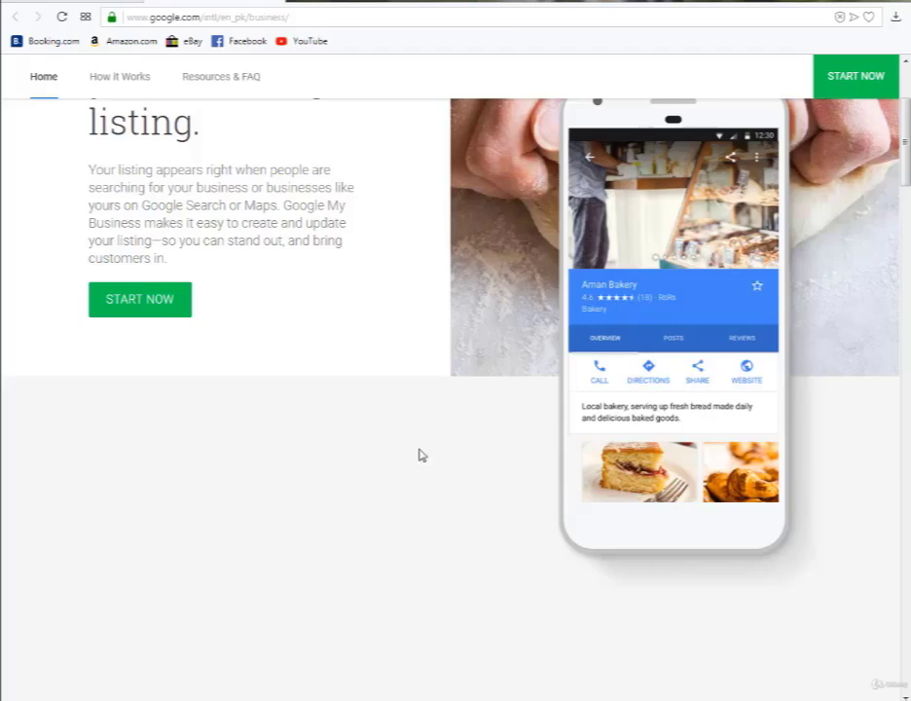
pyautogui.scroll(-2, 422, 455)
pyautogui.scroll(-2, 421, 455)
pyautogui.scroll(4, 421, 454)
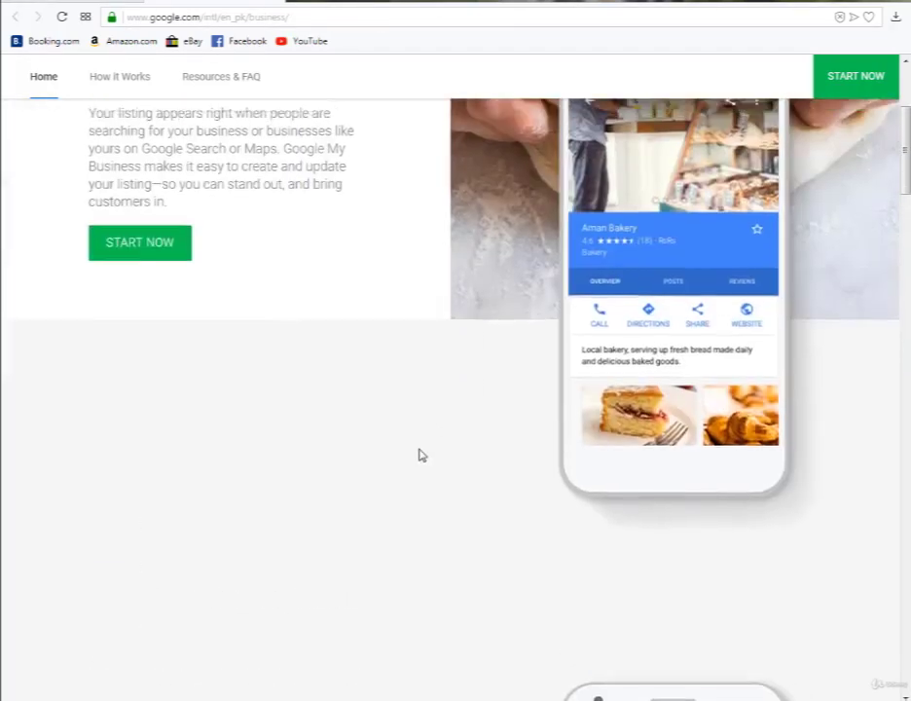
pyautogui.scroll(1, 421, 455)
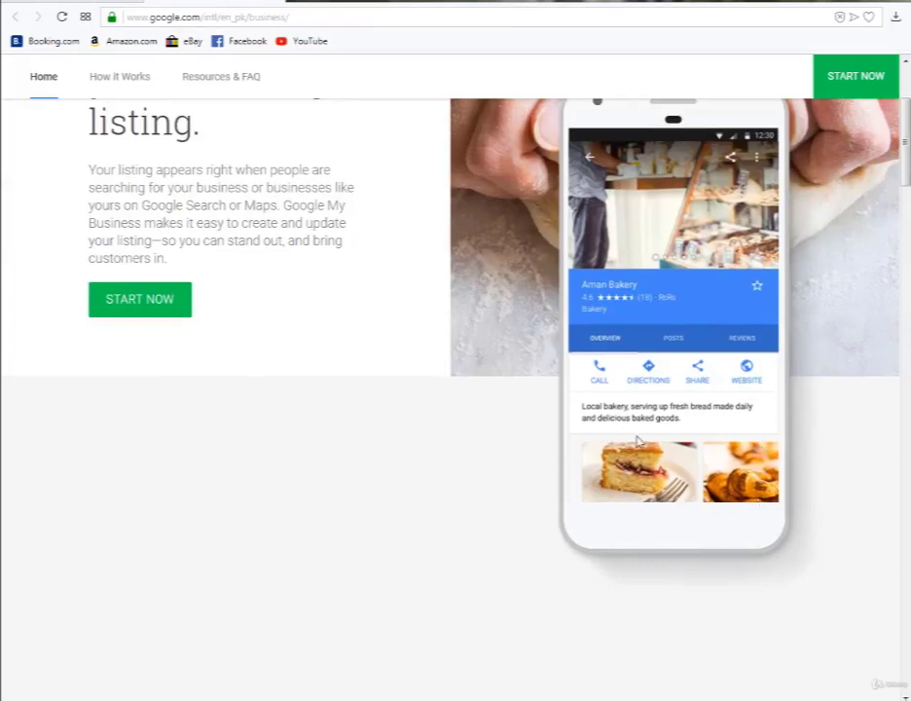
pyautogui.scroll(-2, 379, 481)
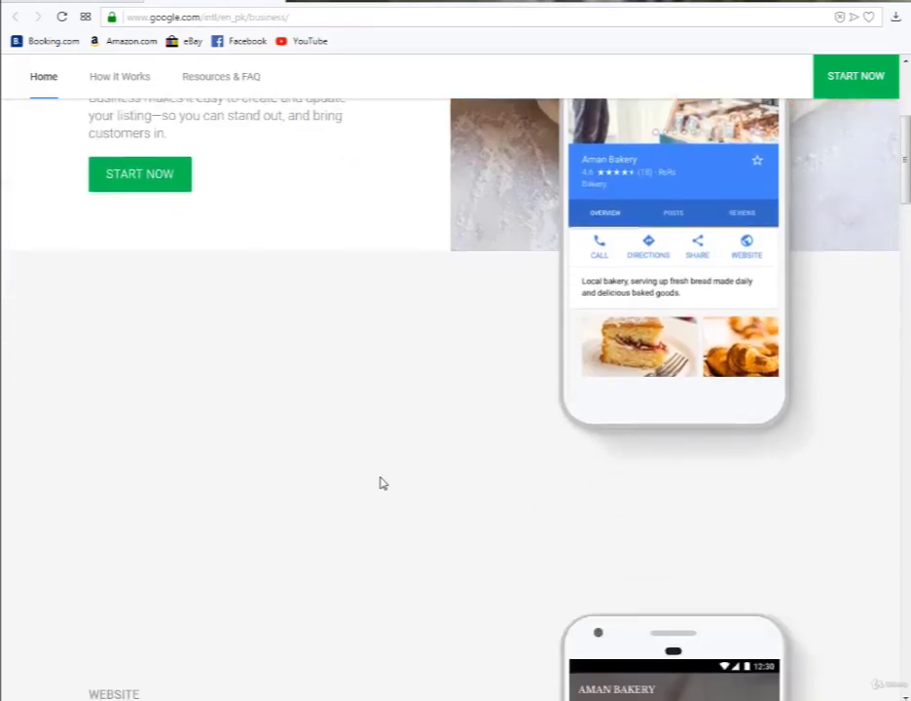
pyautogui.scroll(-5, 382, 482)
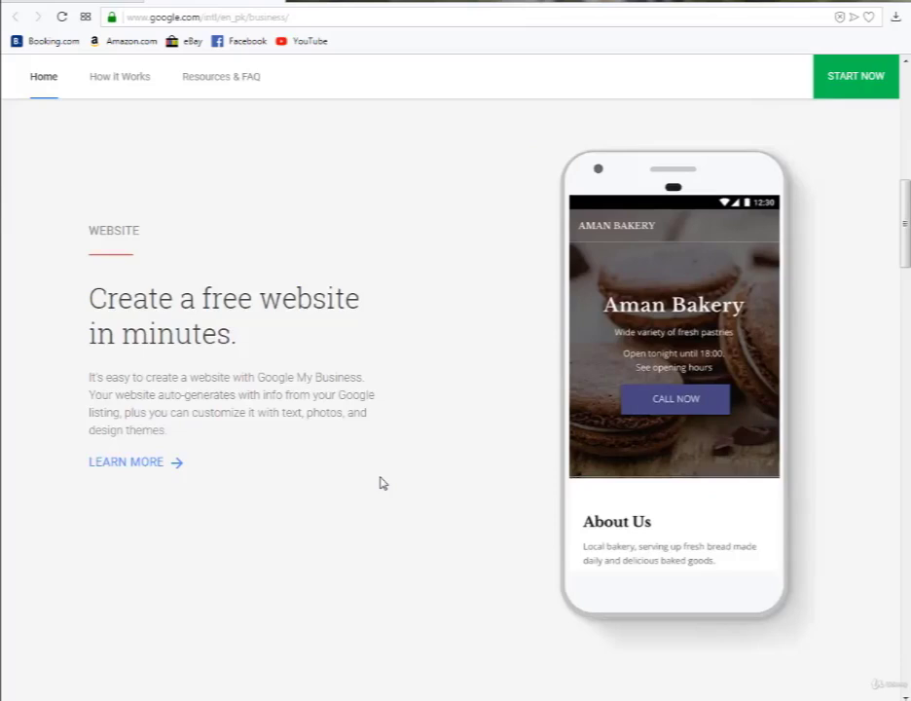
pyautogui.scroll(-2, 380, 483)
pyautogui.scroll(-2, 381, 482)
pyautogui.scroll(-1, 380, 482)
pyautogui.scroll(-2, 380, 483)
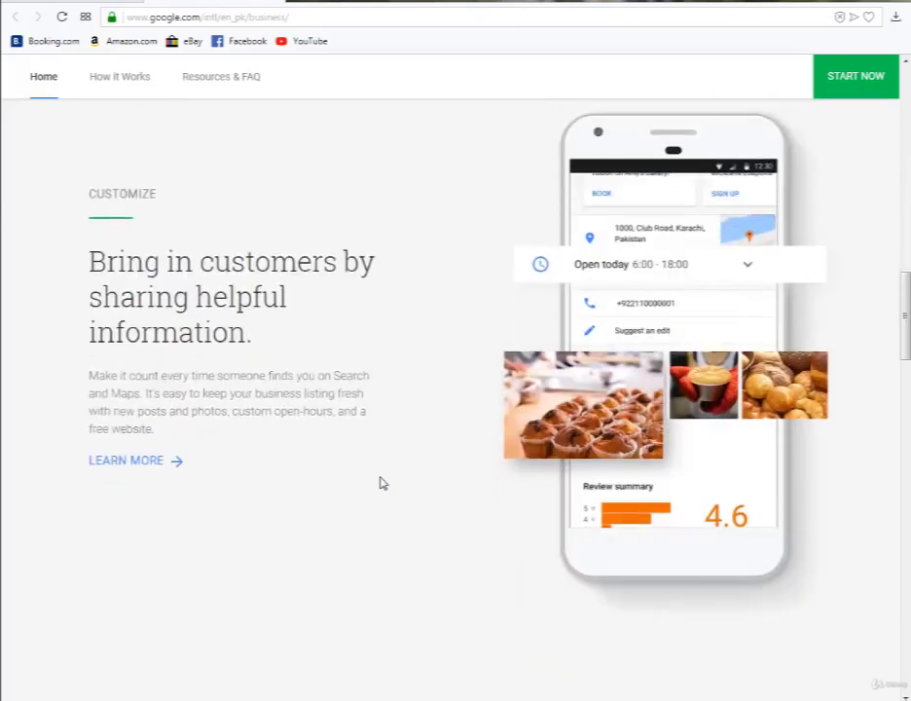
pyautogui.scroll(-1, 381, 483)
pyautogui.scroll(2, 381, 482)
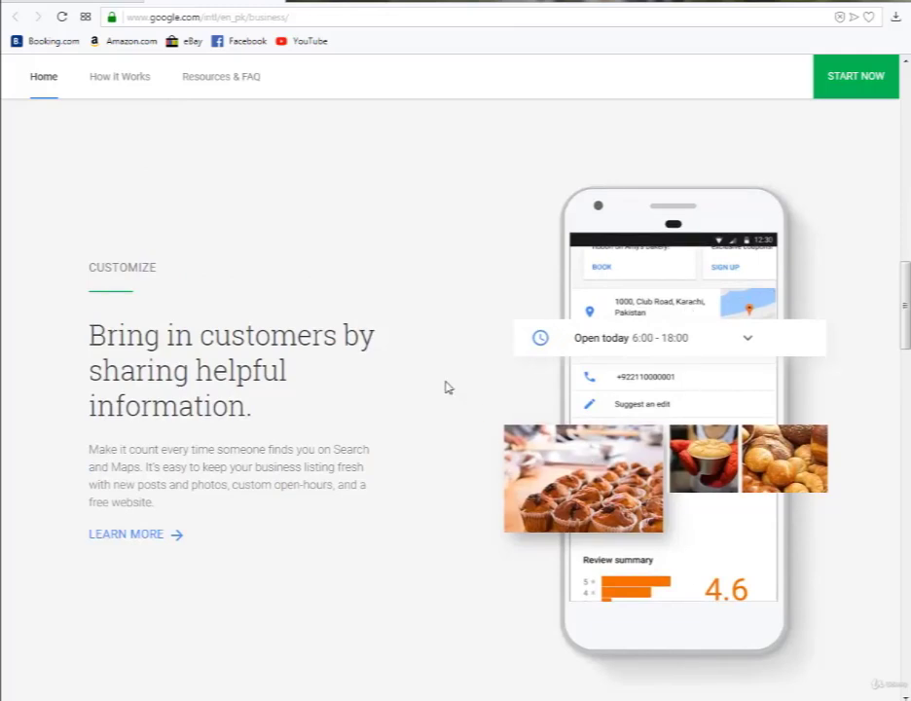
pyautogui.scroll(-2, 446, 388)
pyautogui.scroll(-4, 446, 387)
pyautogui.scroll(-3, 446, 388)
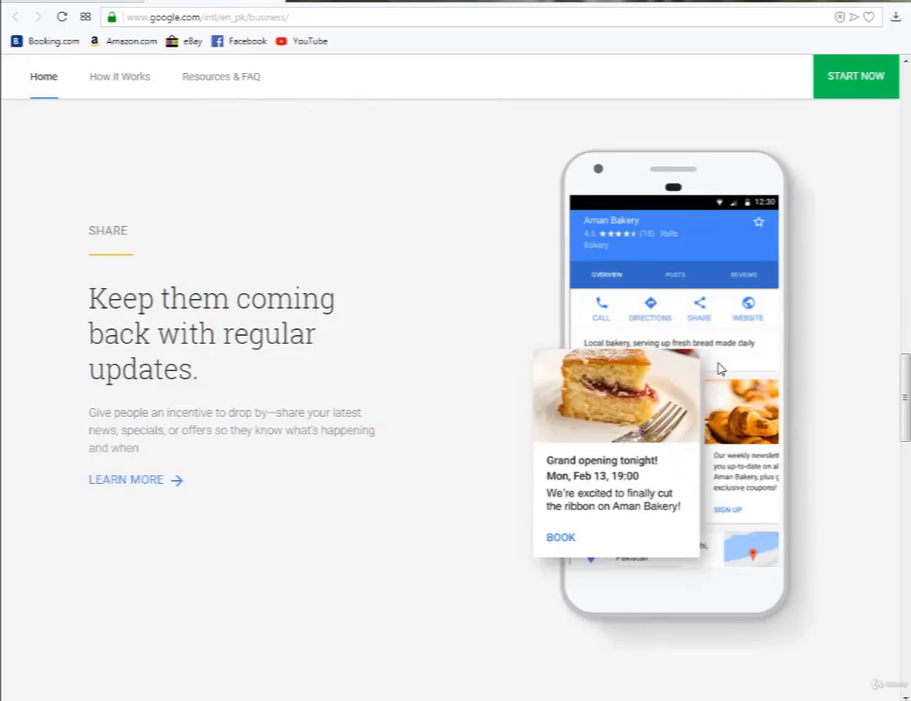
pyautogui.scroll(-3, 721, 369)
pyautogui.scroll(-2, 720, 368)
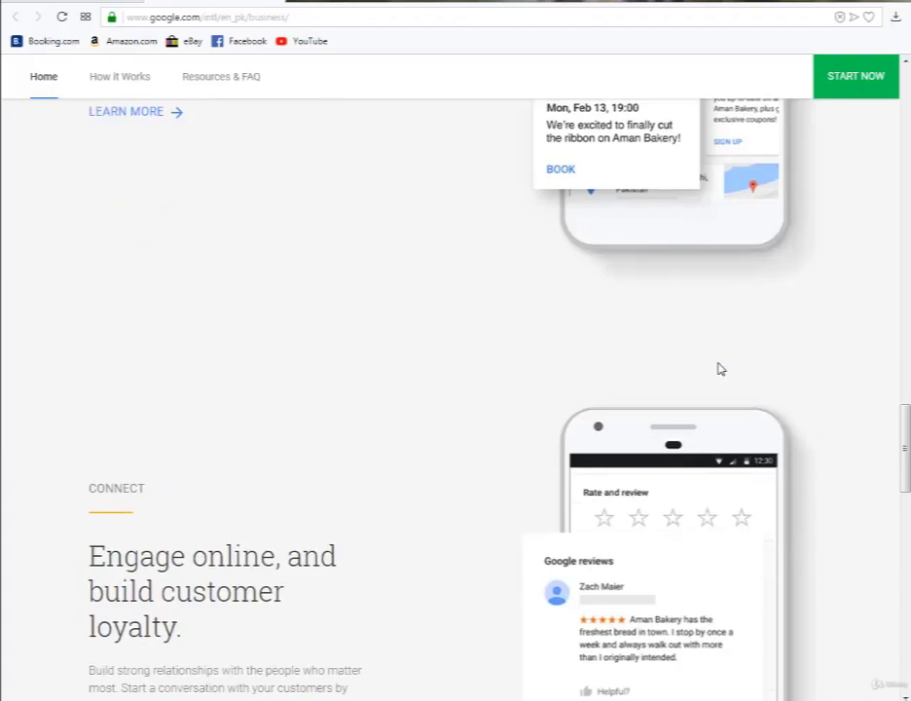
pyautogui.scroll(-4, 720, 369)
pyautogui.scroll(-8, 721, 369)
pyautogui.scroll(-2, 720, 368)
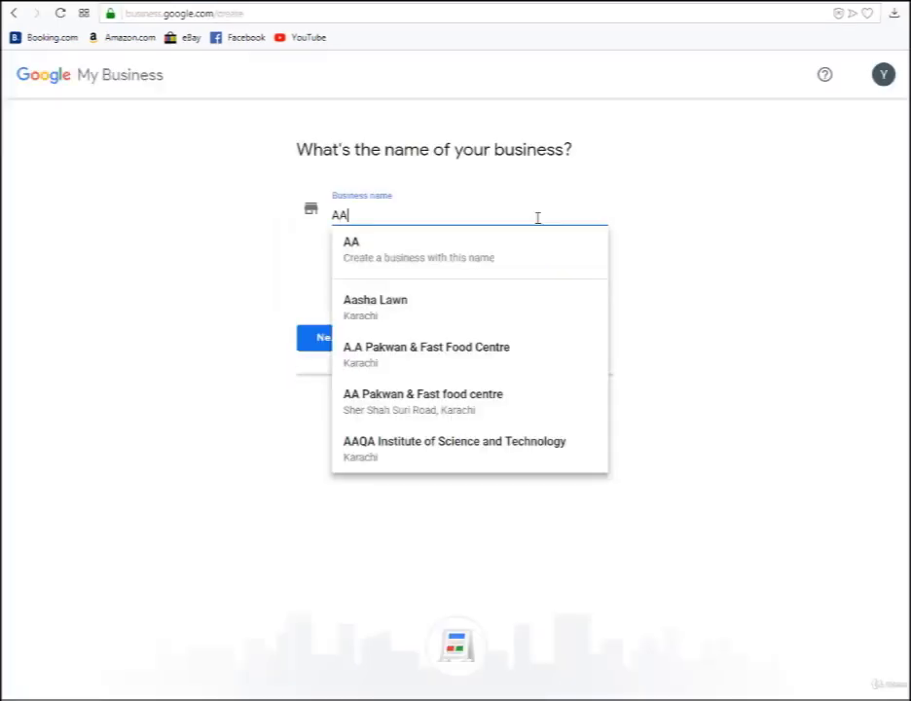
# Enter 'AAA Digital Marketing' as the business name and continue.
pyautogui.write('A Digital ')
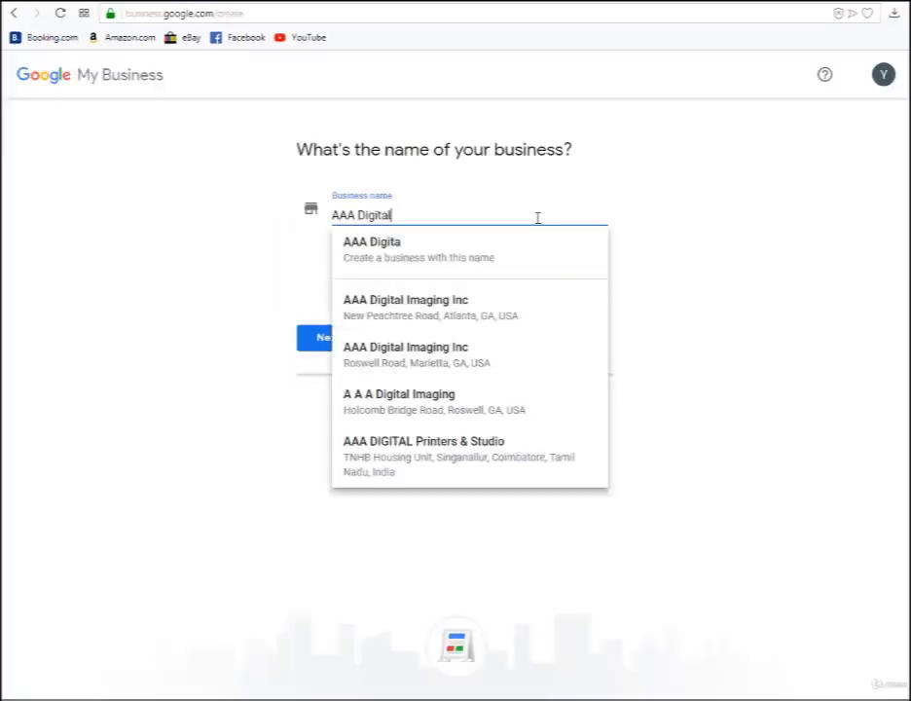
pyautogui.write('Marketing')
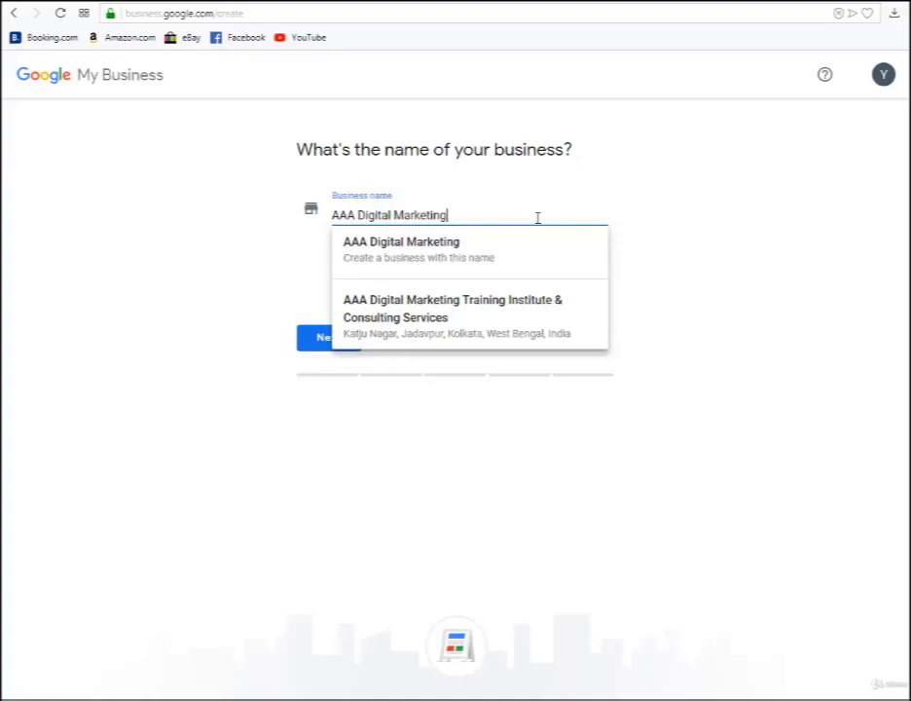
pyautogui.click(588, 254)
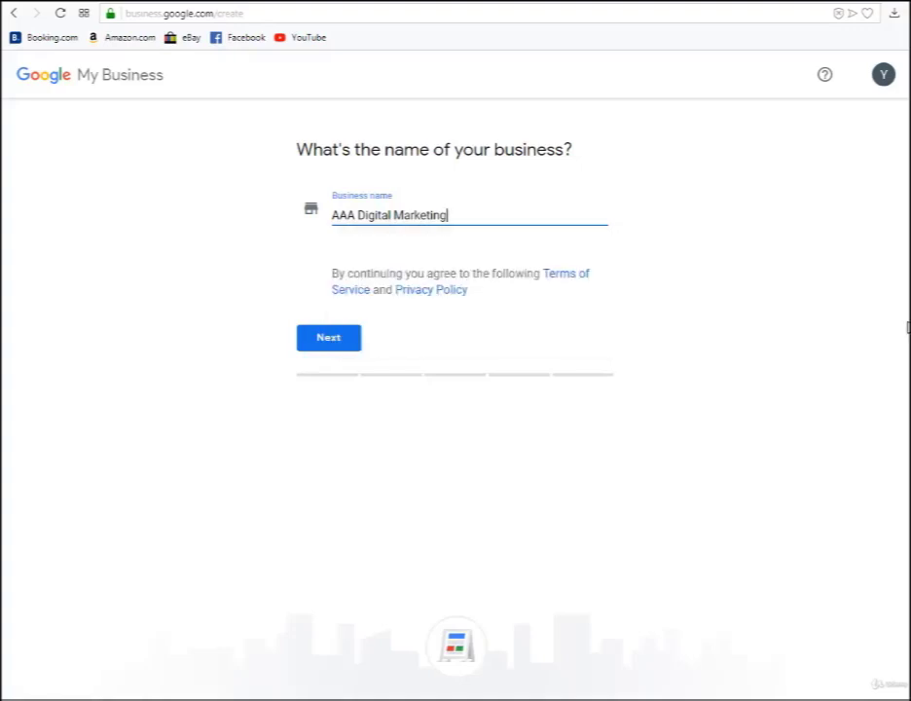
pyautogui.click(343, 340)
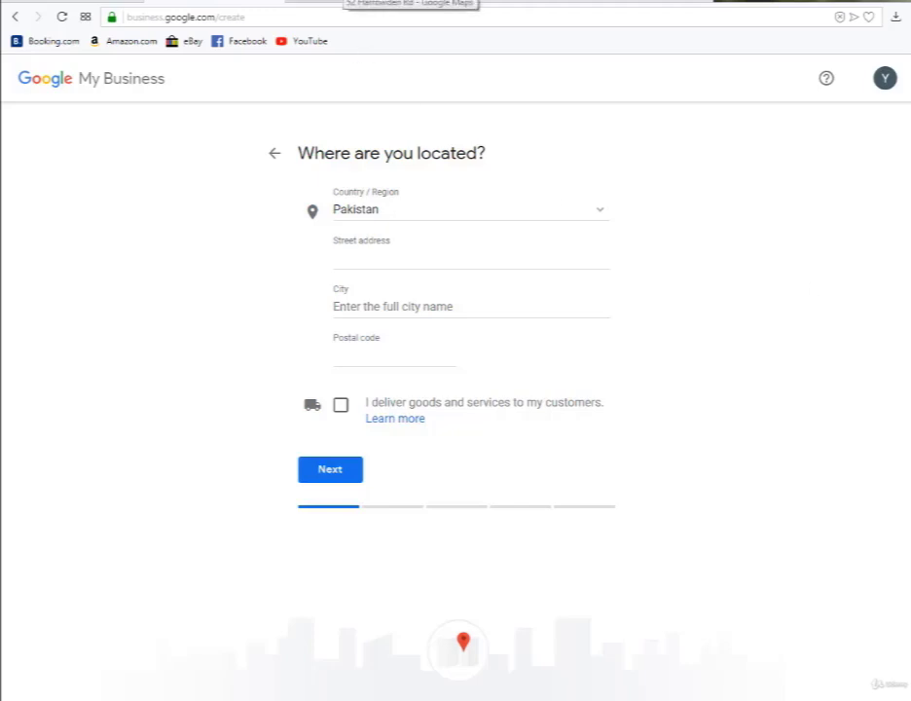
# In Google Maps, centre the map on Harrowden Road and review the searched address.
pyautogui.click(408, 2)
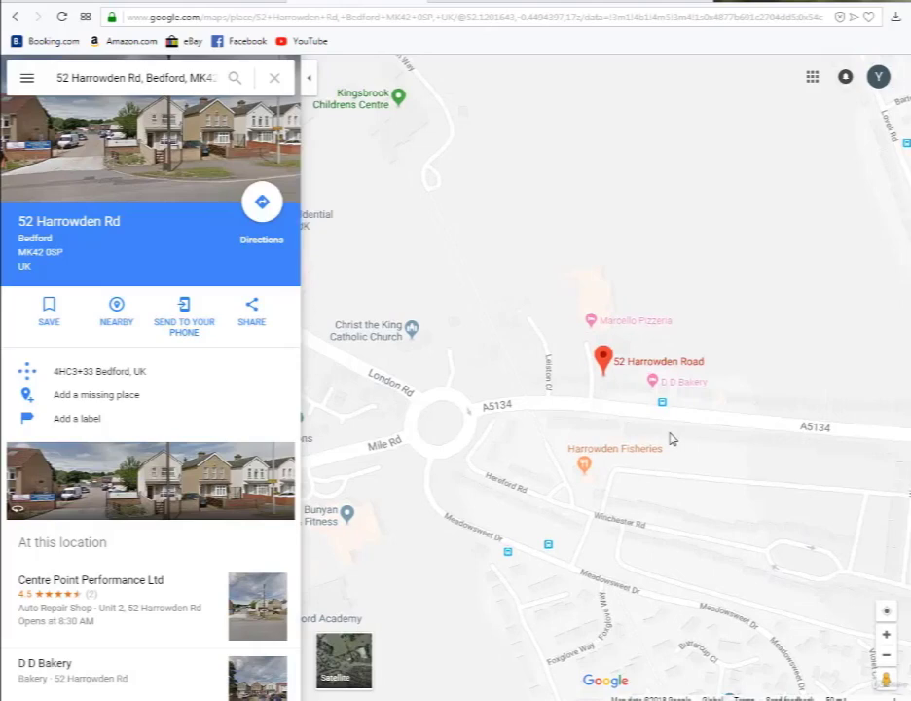
pyautogui.scroll(1, 669, 439)
pyautogui.scroll(1, 669, 439)
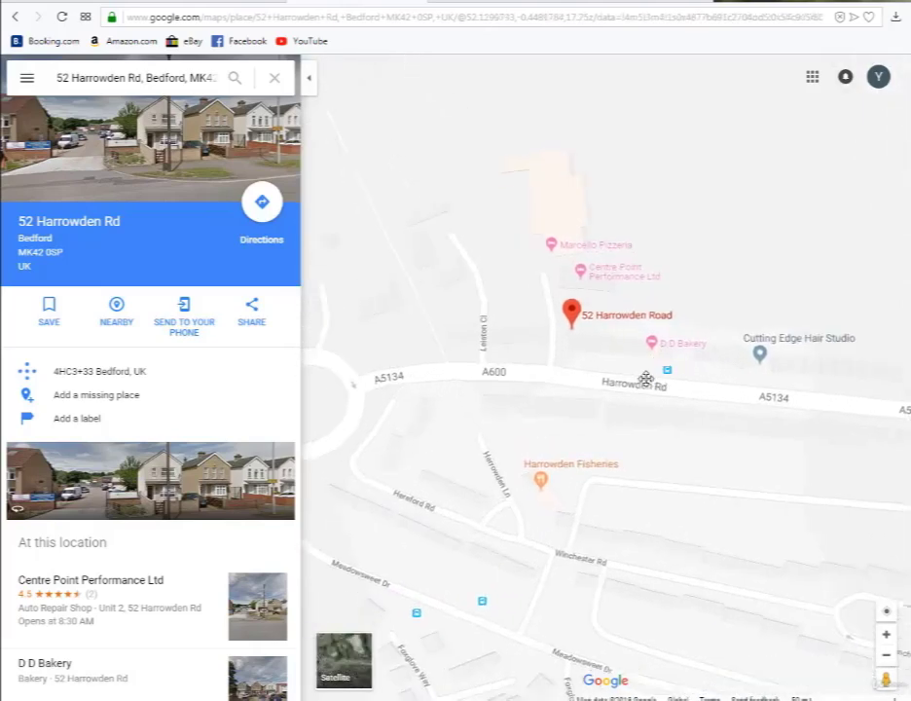
pyautogui.moveTo(645, 379)
pyautogui.mouseDown()
pyautogui.moveTo(532, 362)
pyautogui.moveTo(565, 393)
pyautogui.mouseUp()
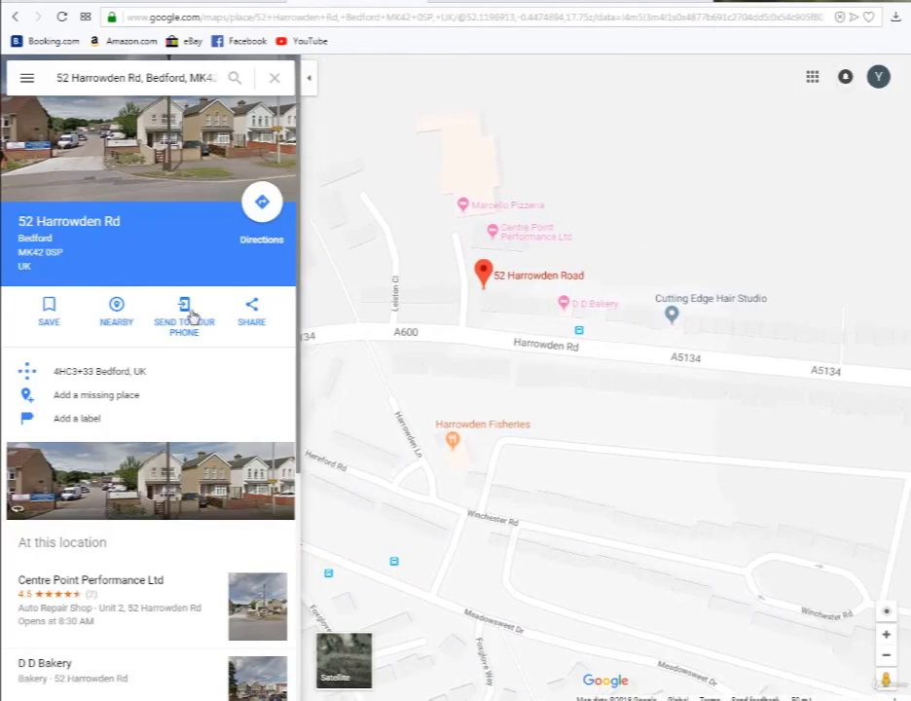
pyautogui.scroll(-3, 192, 316)
pyautogui.scroll(3, 175, 323)
pyautogui.click(134, 79)
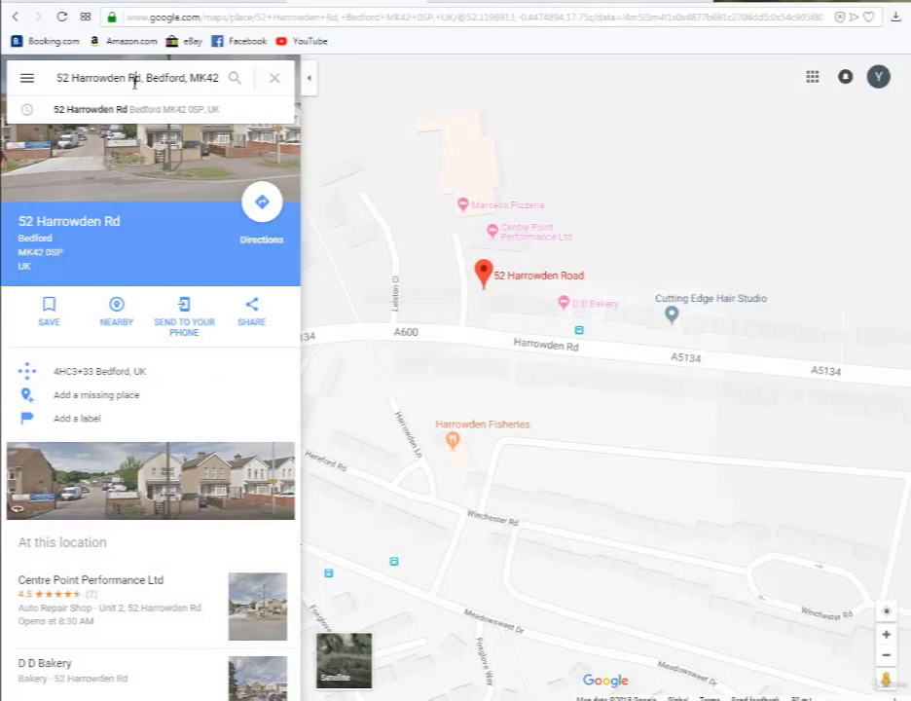
pyautogui.press('End')
pyautogui.press('Home')
pyautogui.press('End')
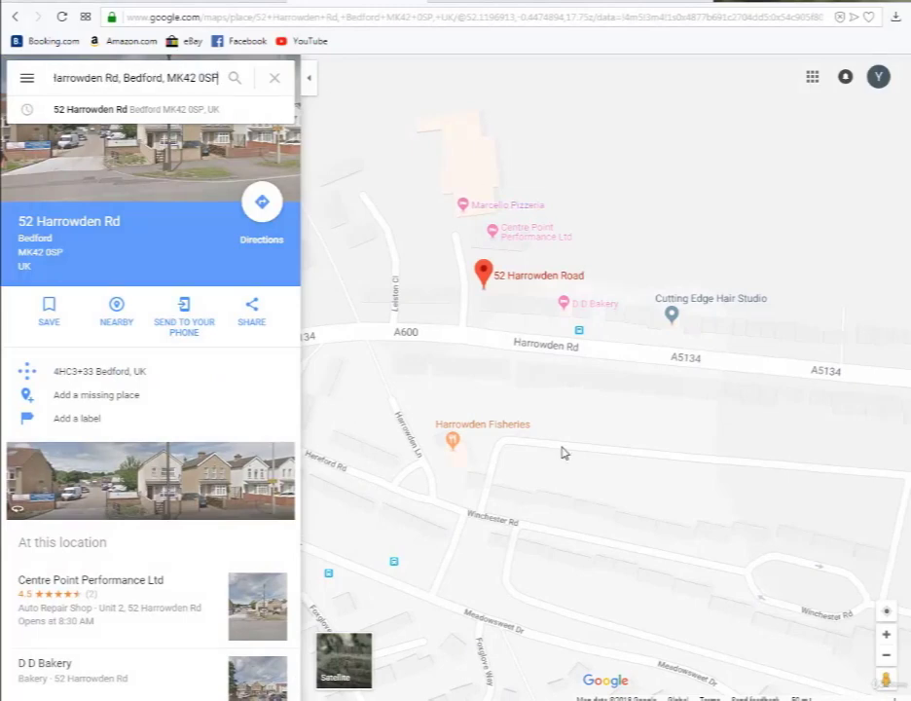
# Open Cutting Edge Hair Studio's map listing and copy its address.
pyautogui.click(673, 319)
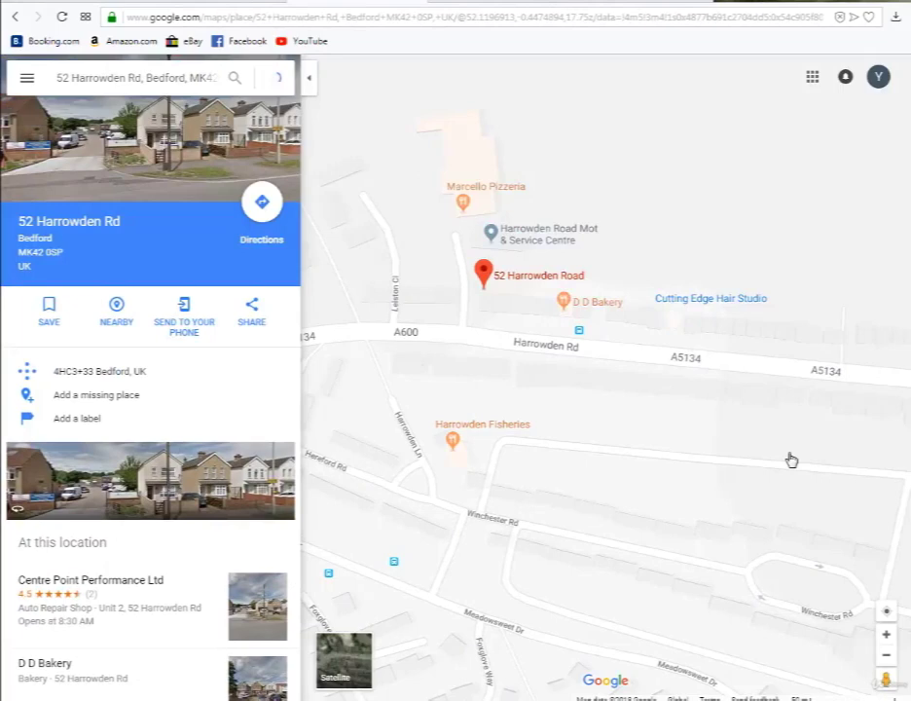
pyautogui.click(738, 320)
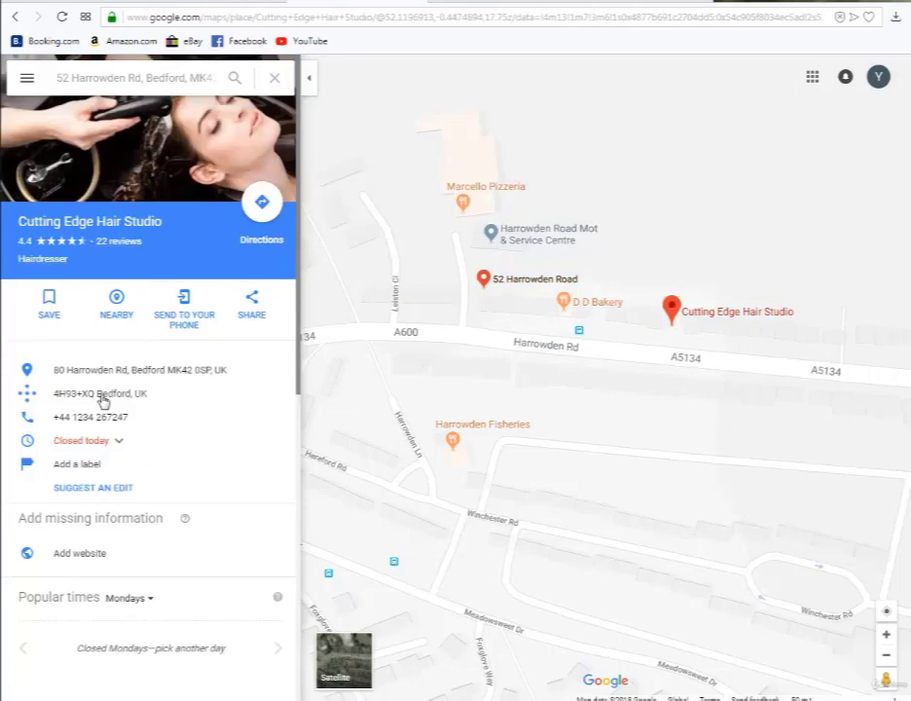
pyautogui.scroll(-1, 112, 400)
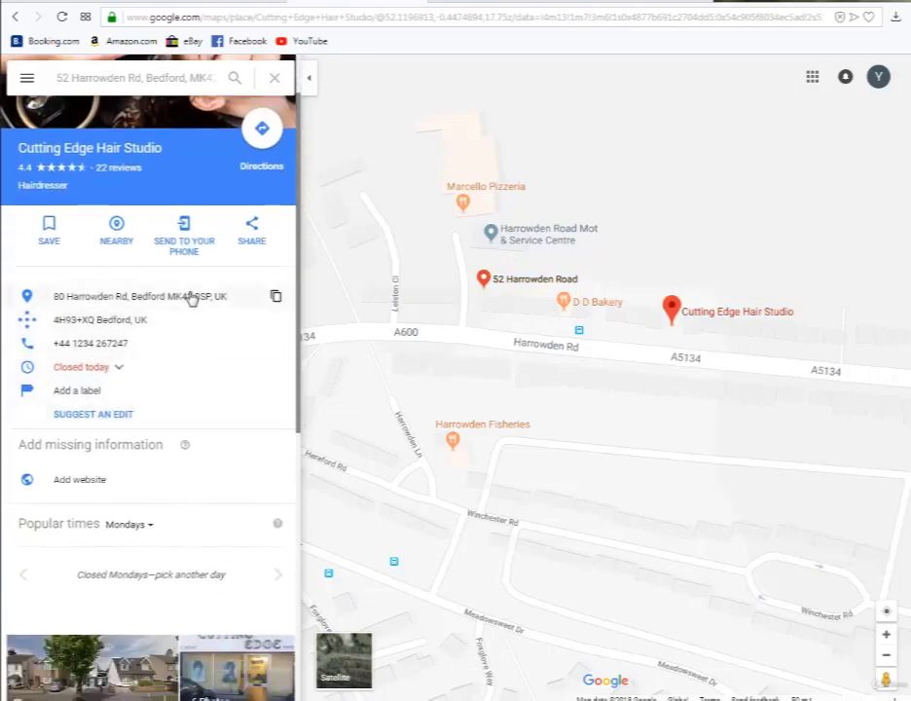
pyautogui.moveTo(146, 295)
pyautogui.click(277, 298)
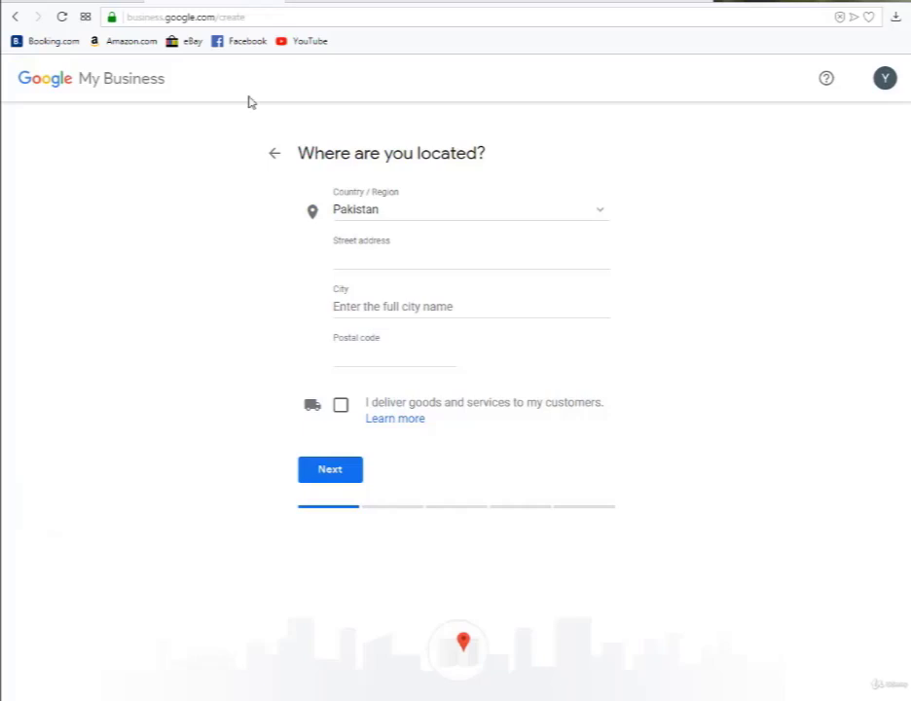
# Paste the copied address into the street address field.
pyautogui.click(390, 245)
pyautogui.rightClick(394, 244)
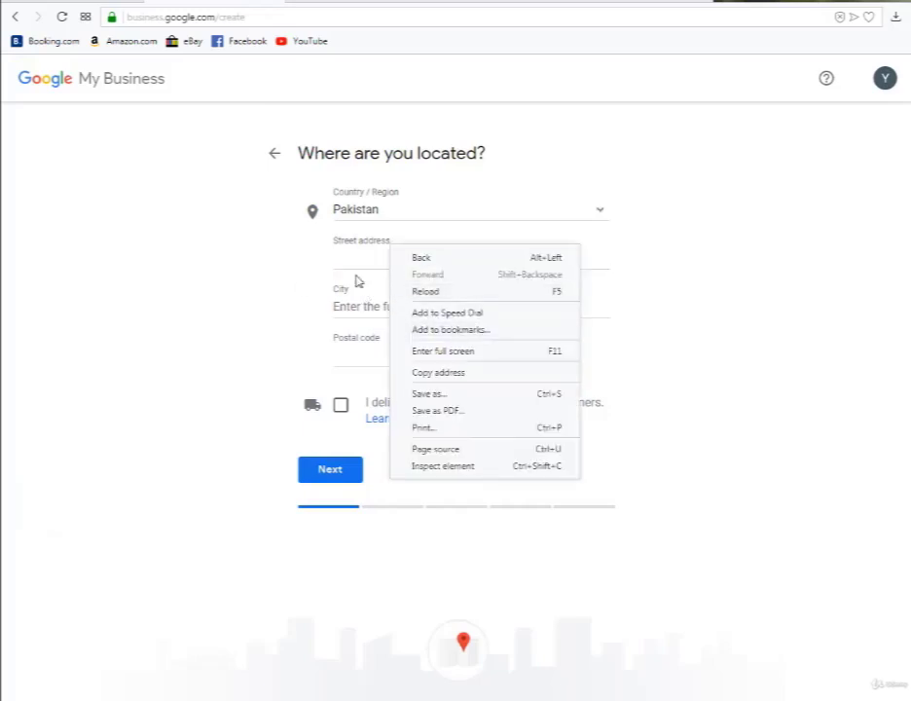
pyautogui.click(345, 255)
pyautogui.hotkey('ctrl', 'v')
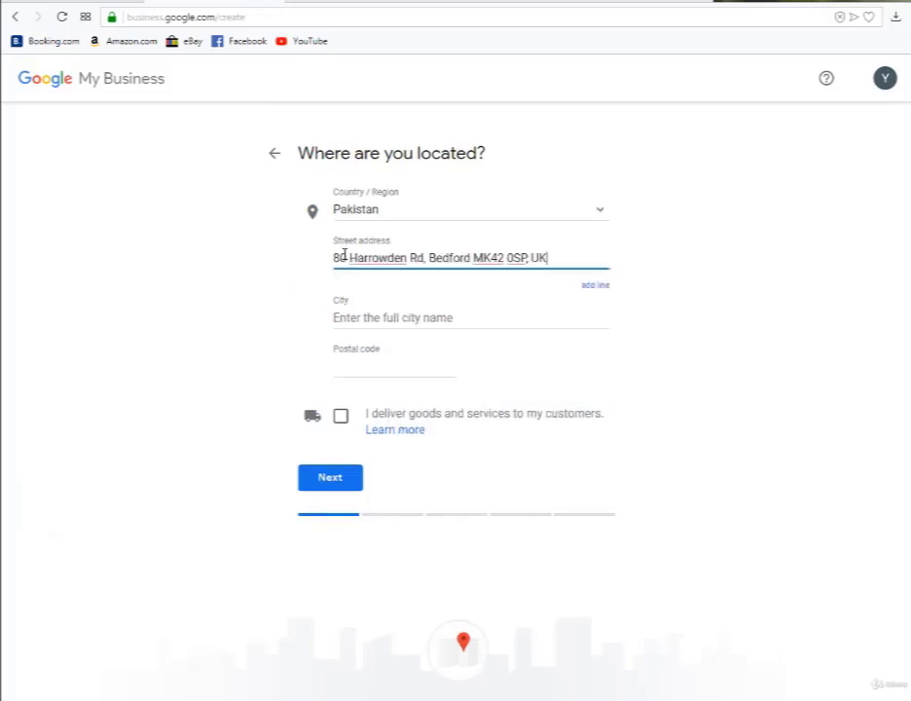
# Set the country to United Kingdom.
pyautogui.click(571, 213)
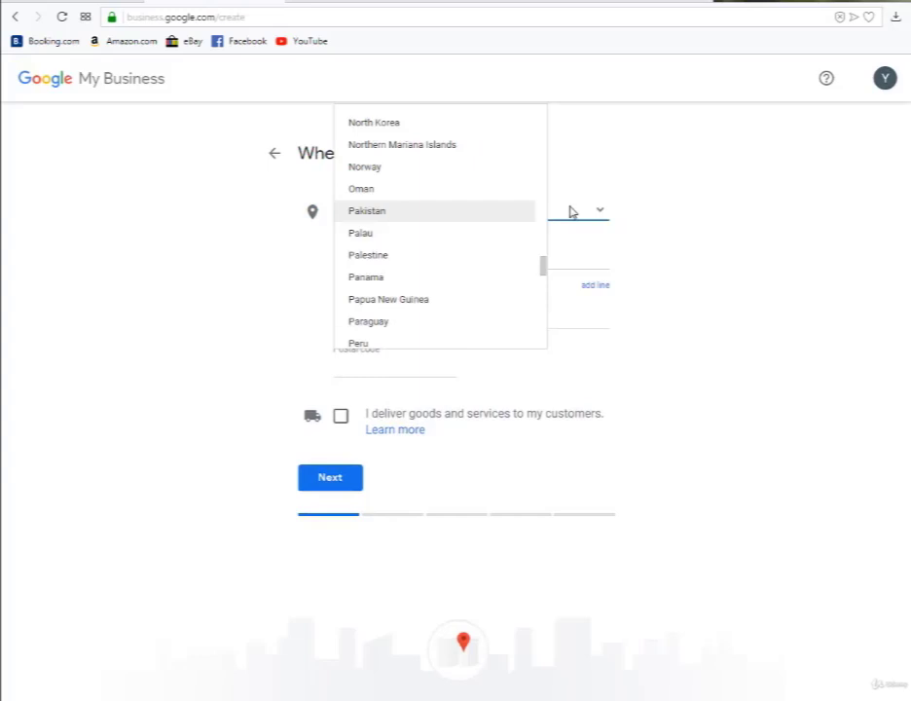
pyautogui.press('u')
pyautogui.press('Down')
pyautogui.press('Down')
pyautogui.press('Down')
pyautogui.press('Down')
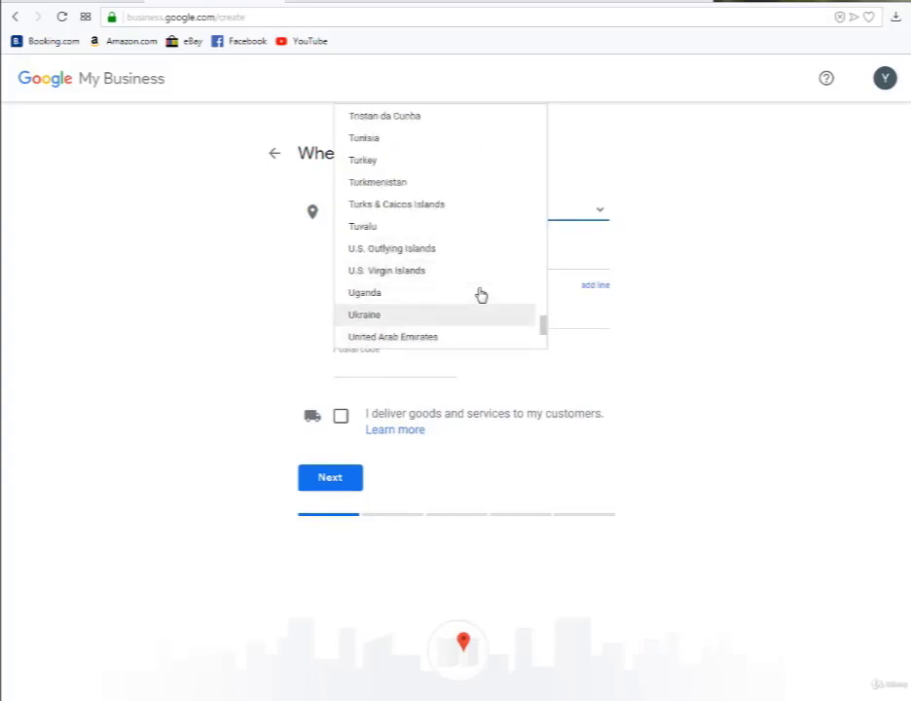
pyautogui.press('Down')
pyautogui.press('Down')
pyautogui.click(472, 340)
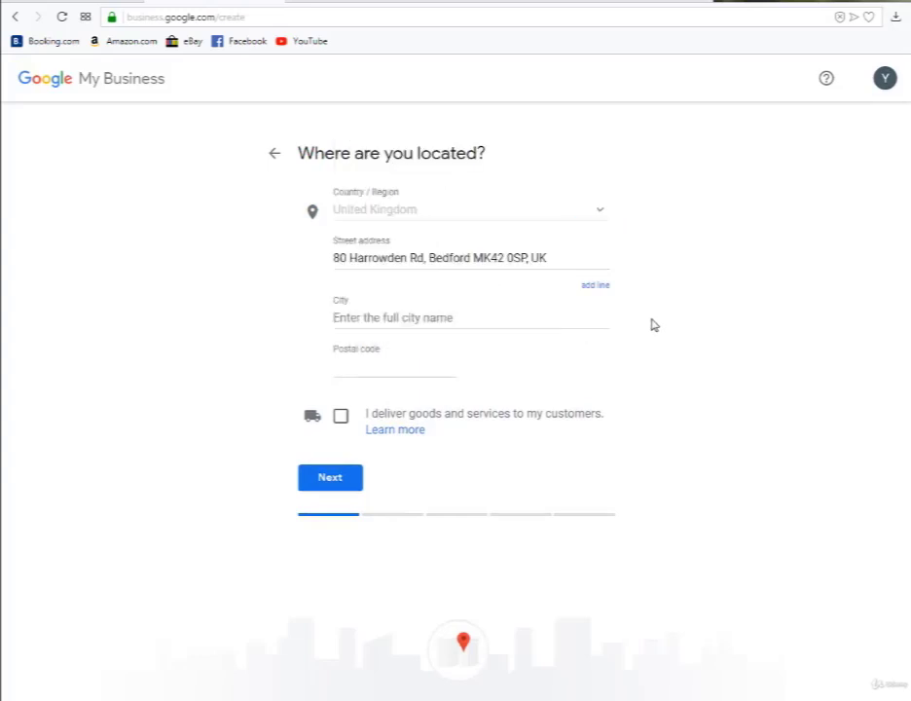
pyautogui.click(450, 326)
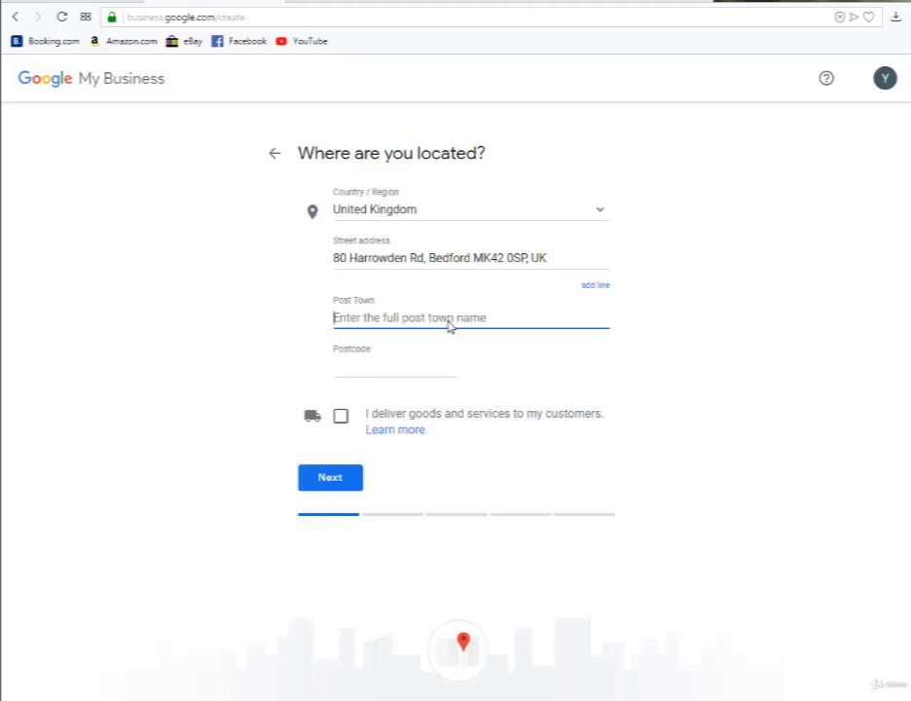
pyautogui.doubleClick(445, 257)
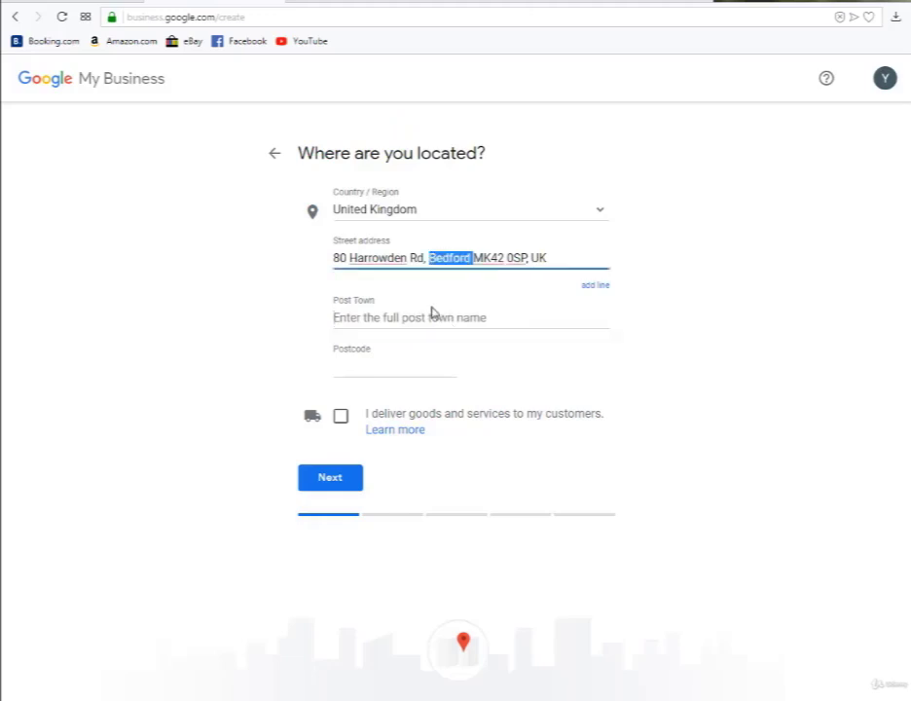
pyautogui.hotkey('ctrl', 'x')
pyautogui.click(432, 318)
pyautogui.hotkey('ctrl', 'v')
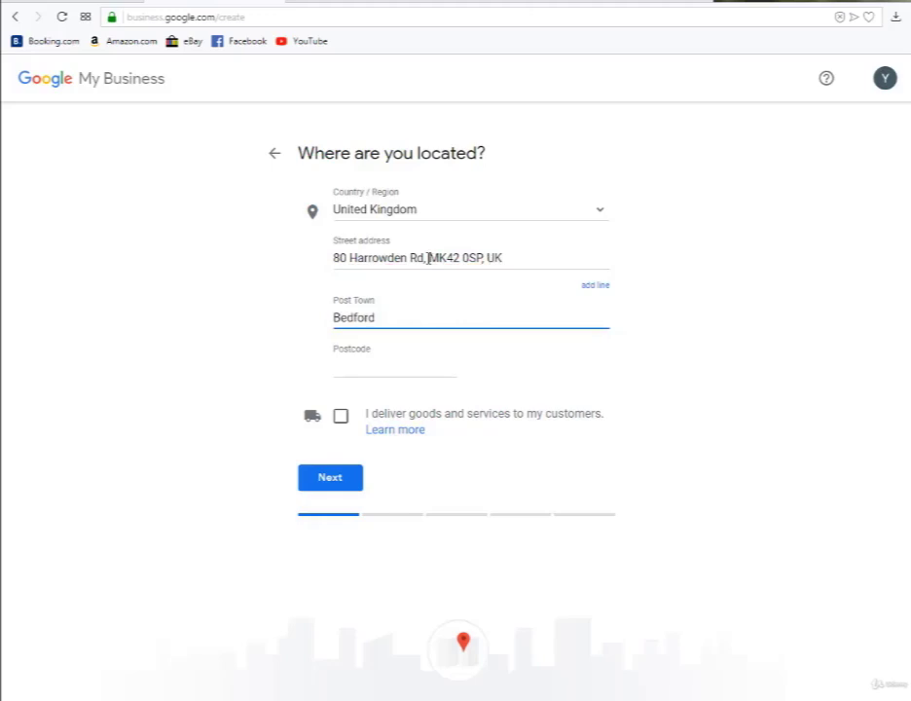
pyautogui.click(427, 257)
pyautogui.moveTo(427, 257); pyautogui.dragTo(482, 258)
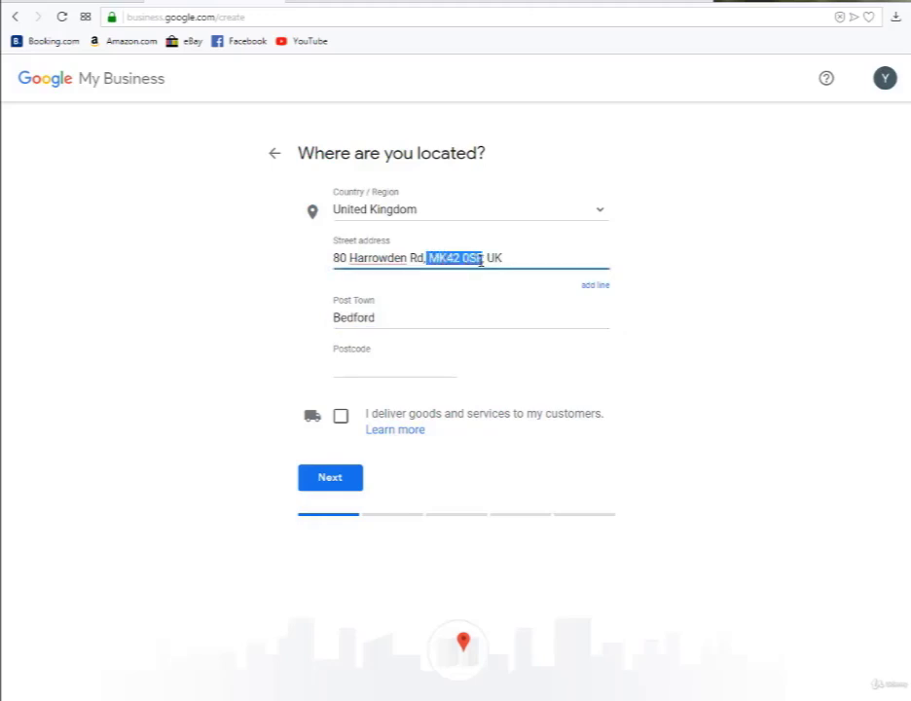
pyautogui.hotkey('ctrl', 'x')
pyautogui.click(384, 365)
pyautogui.hotkey('ctrl', 'v')
# Trim the trailing UK and prefix the street address with 'Bulidng Avenue,'.
pyautogui.click(481, 257)
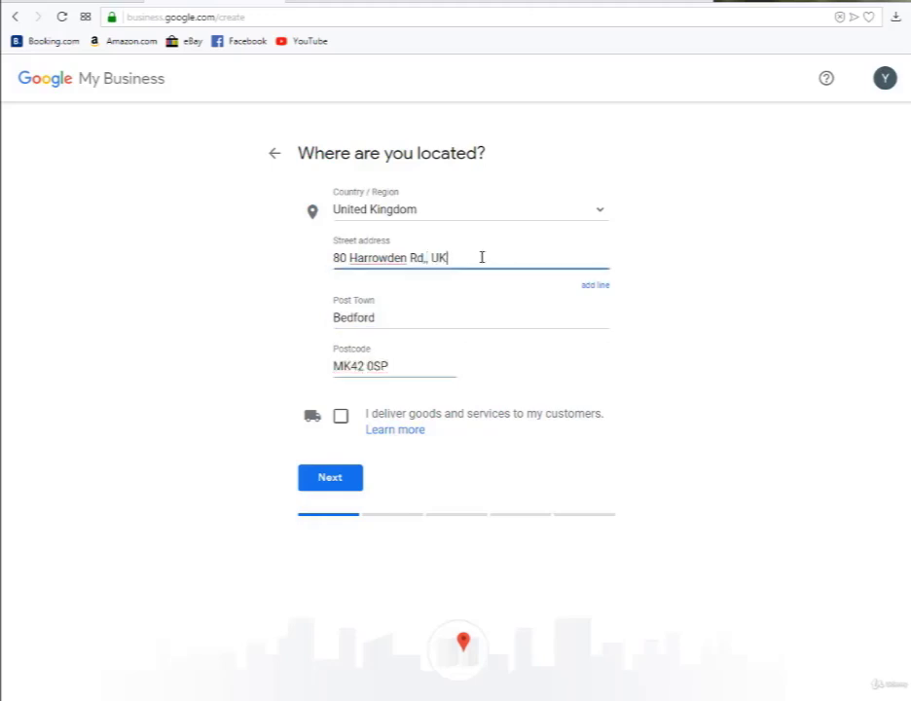
pyautogui.press('BackSpace')
pyautogui.press('BackSpace')
pyautogui.press('BackSpace')
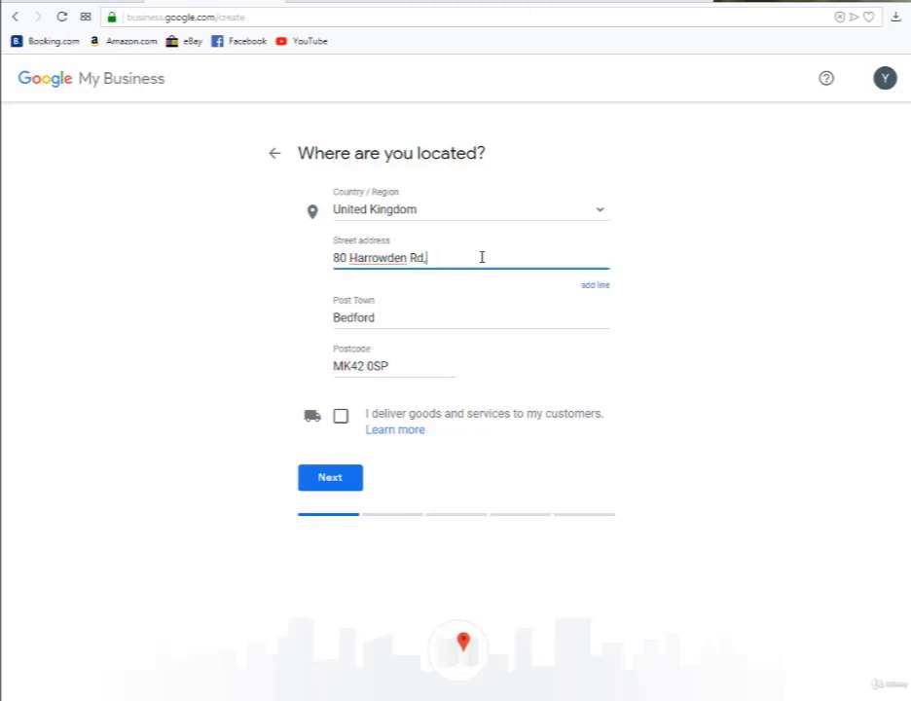
pyautogui.press('BackSpace')
pyautogui.press('BackSpace')
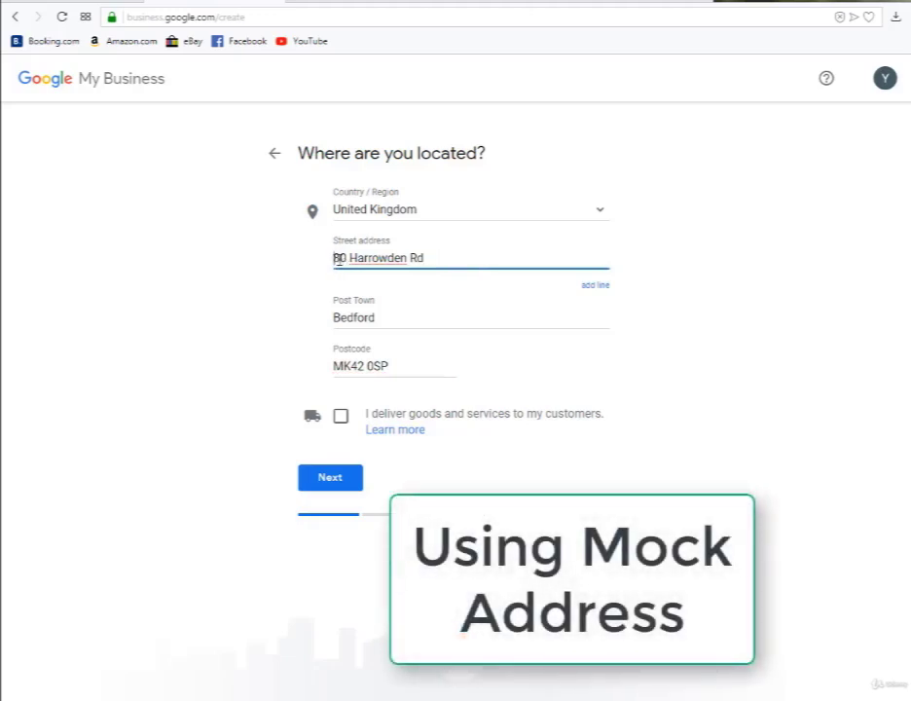
pyautogui.moveTo(334, 259); pyautogui.dragTo(347, 259)
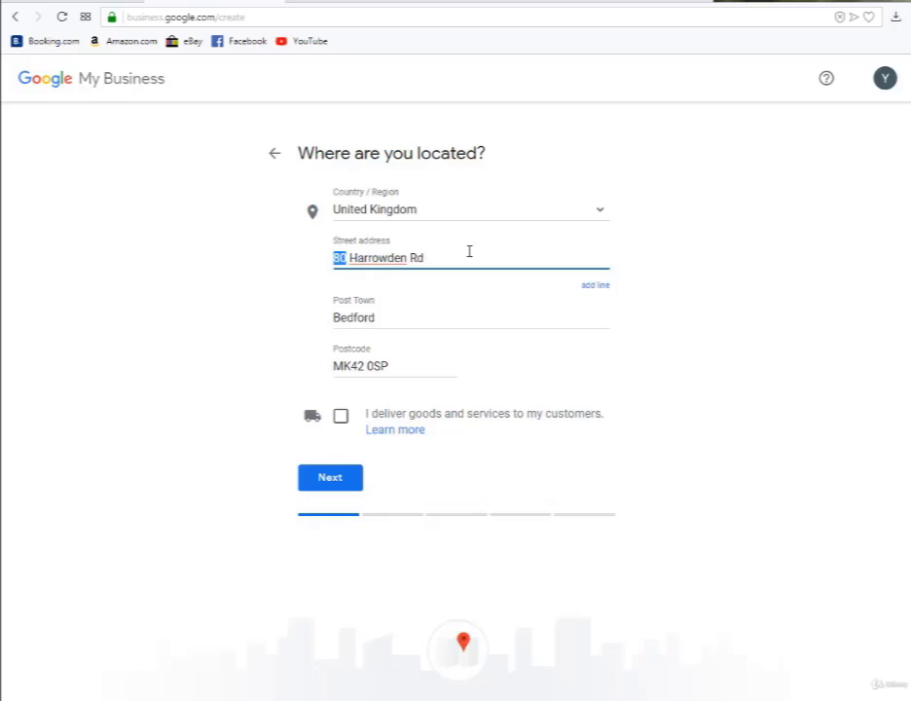
pyautogui.click(469, 253)
pyautogui.press('Home')
pyautogui.write('Bul')
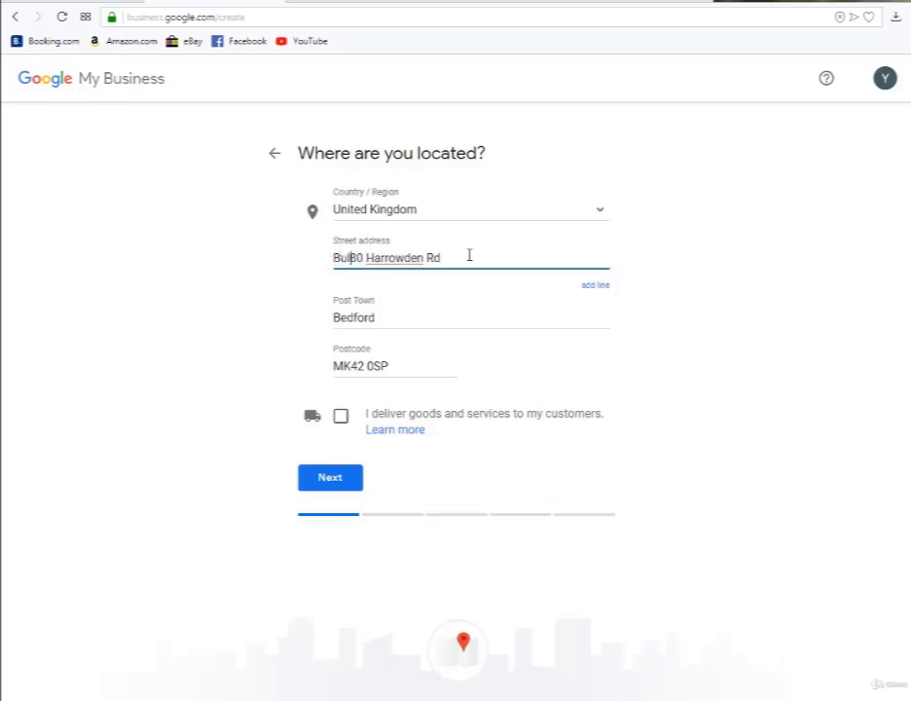
pyautogui.write('idng A')
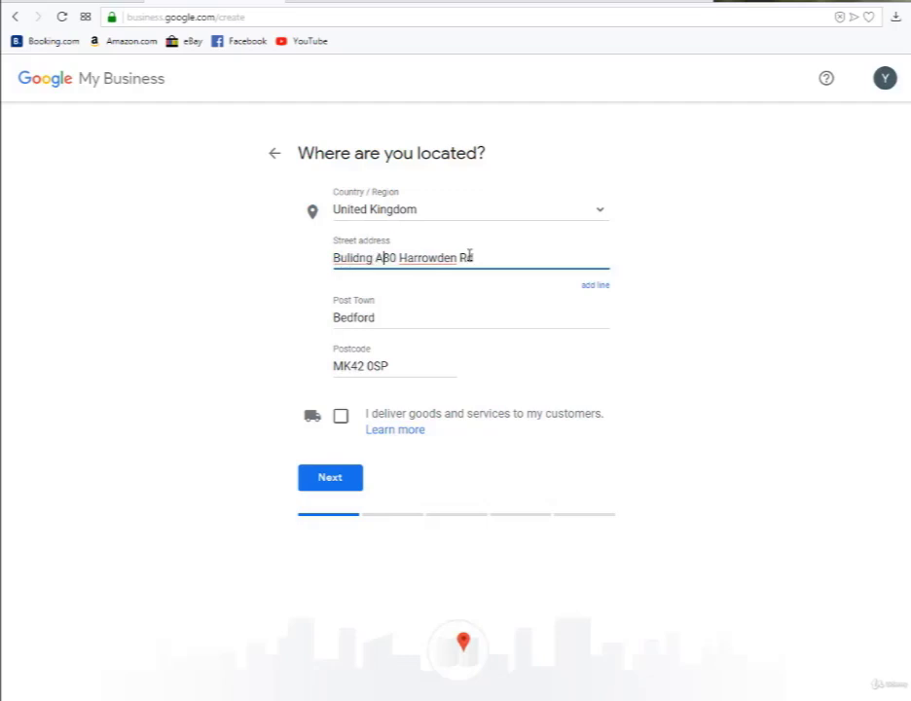
pyautogui.write('v')
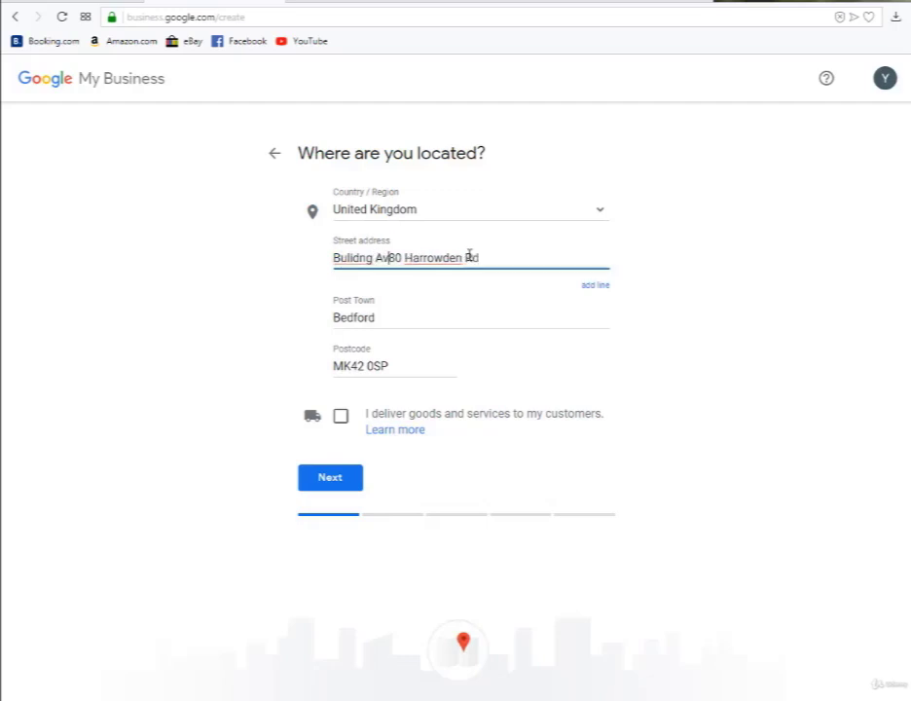
pyautogui.write('enue,')
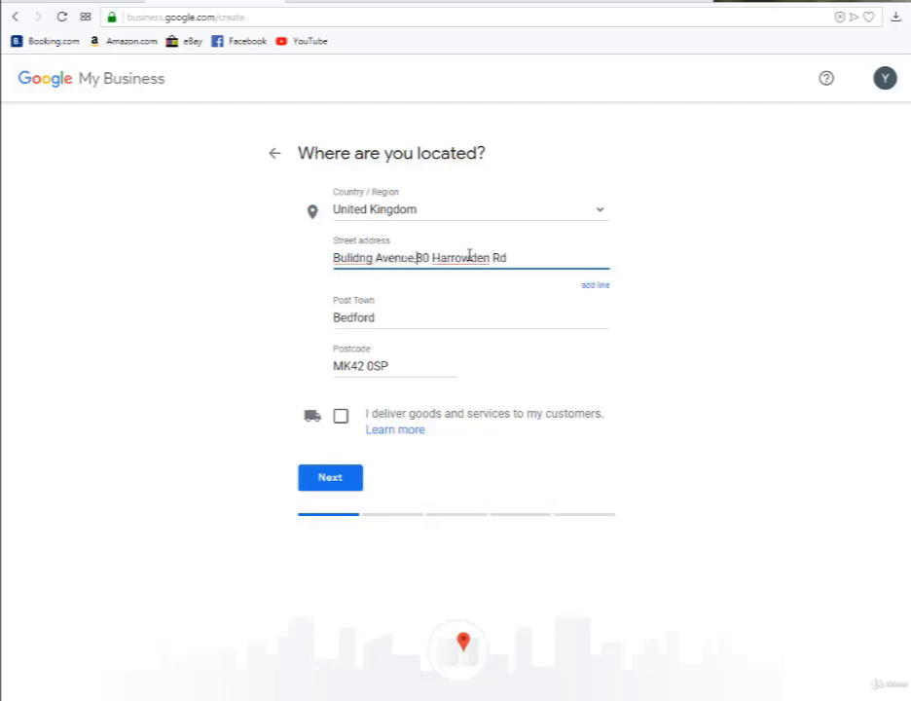
pyautogui.rightClick(365, 260)
pyautogui.click(342, 261)
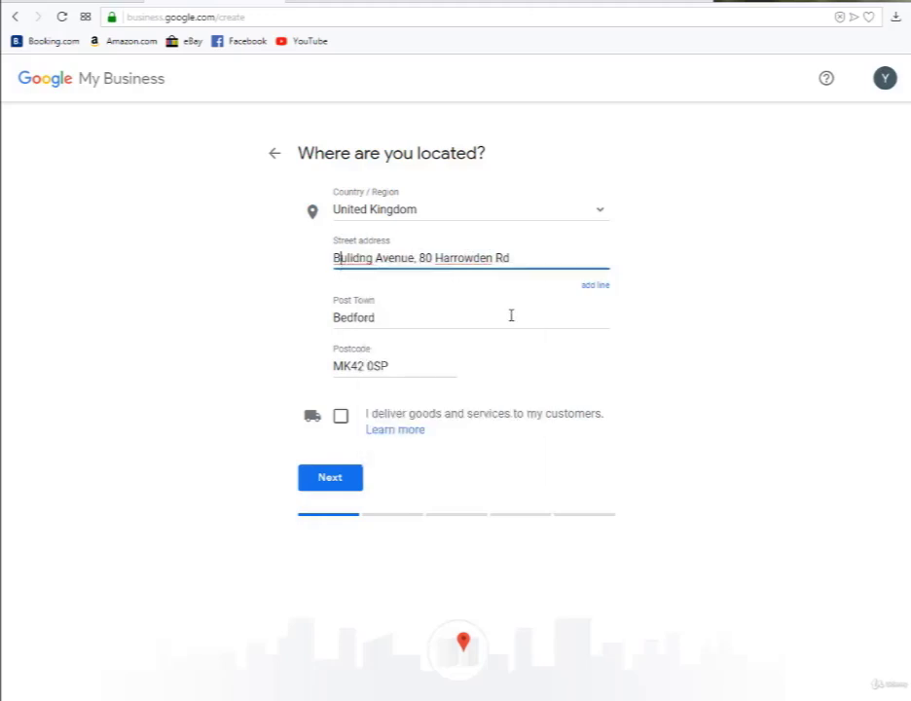
pyautogui.moveTo(419, 258); pyautogui.dragTo(515, 260)
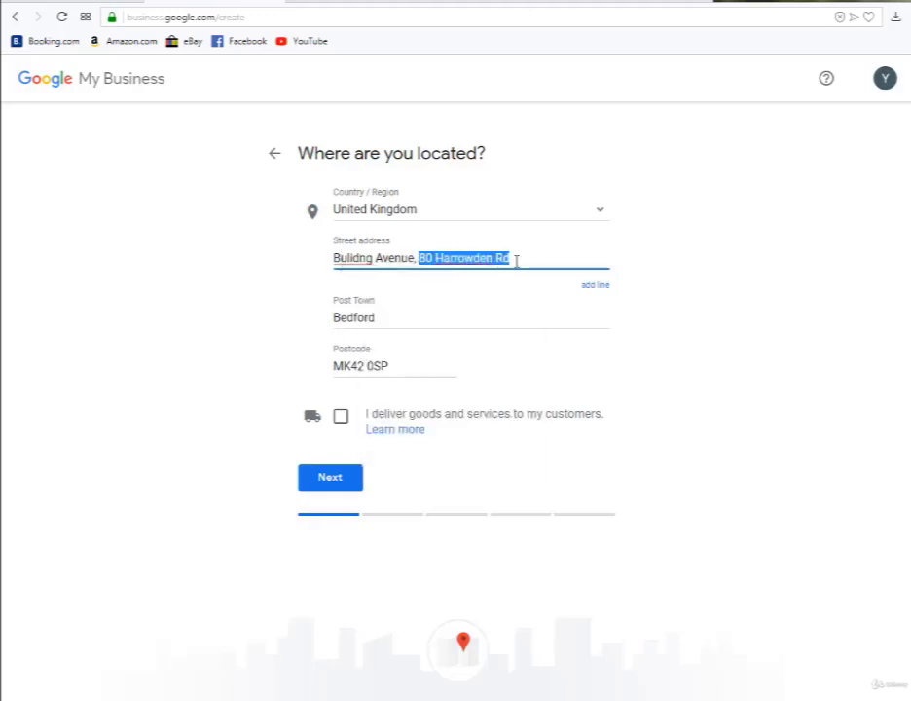
pyautogui.moveTo(384, 316); pyautogui.dragTo(315, 324)
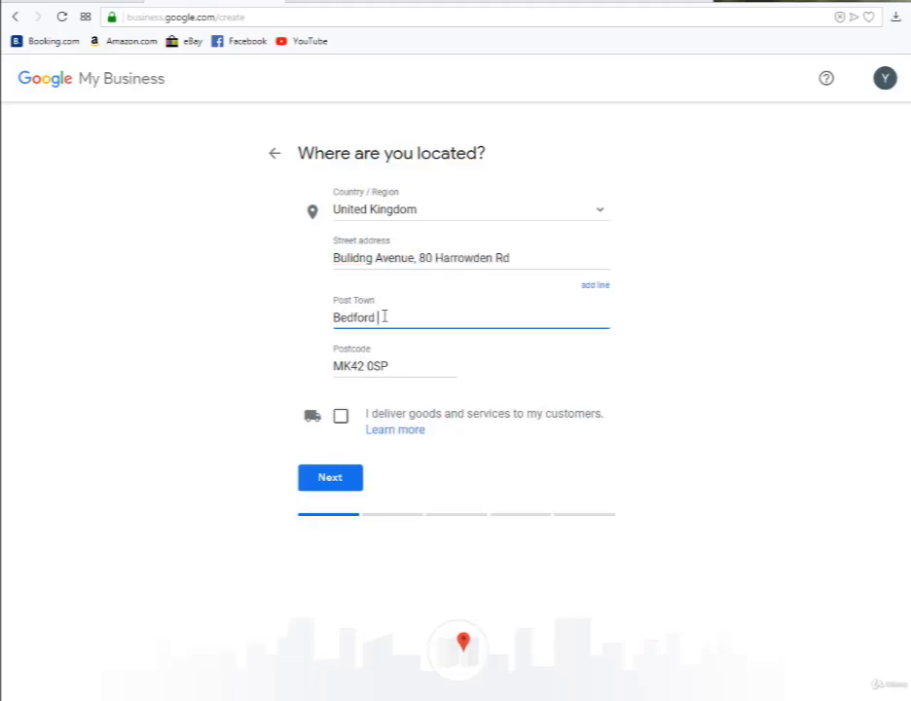
pyautogui.click(474, 390)
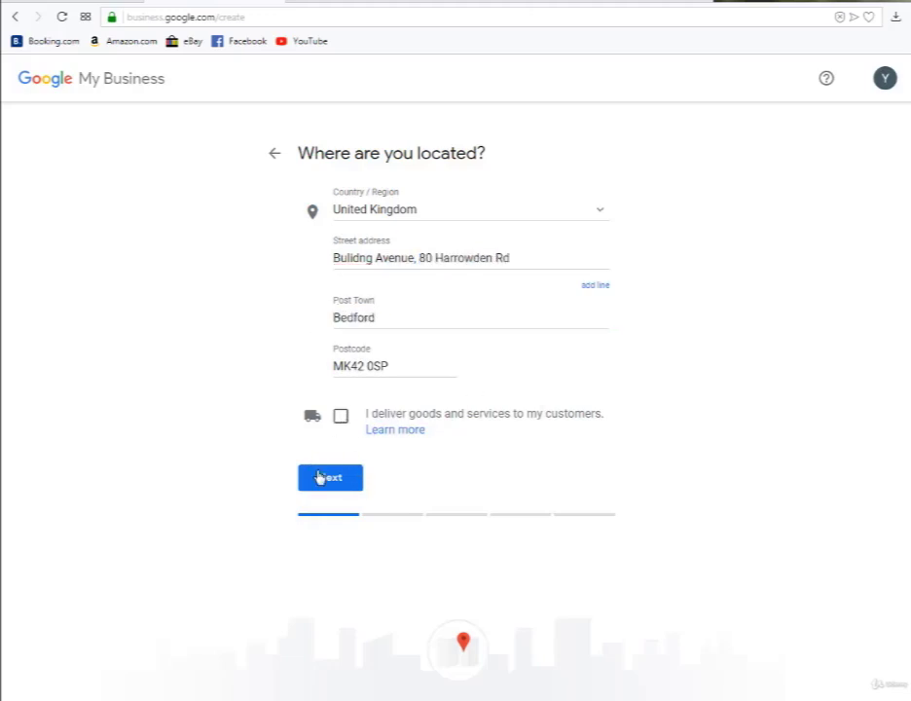
pyautogui.click(318, 476)
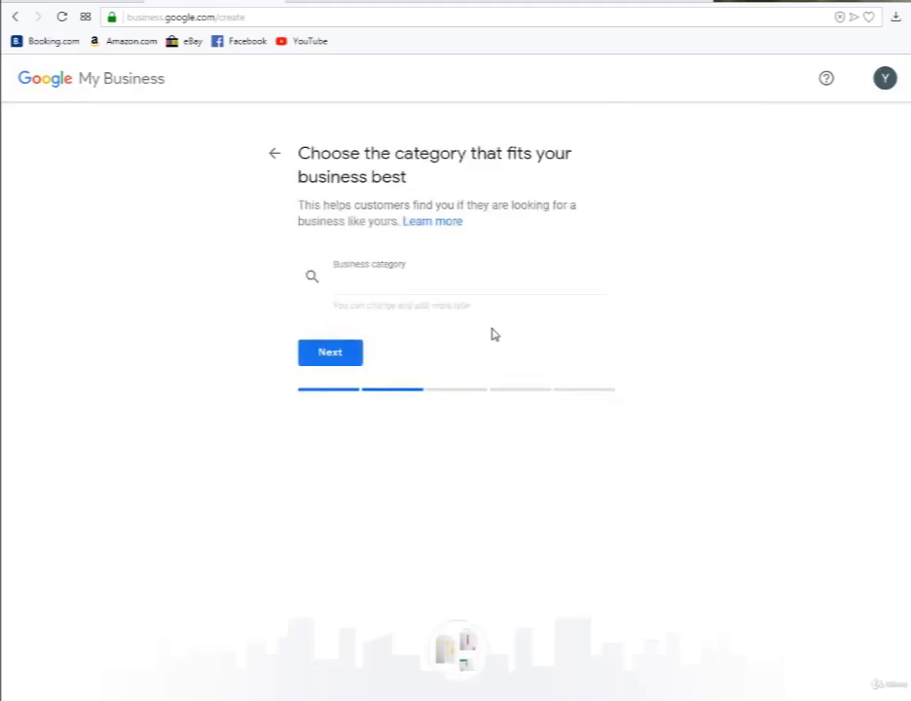
# Search 'adver', choose Advertising Agency as the category, and continue to contact details.
pyautogui.click(485, 282)
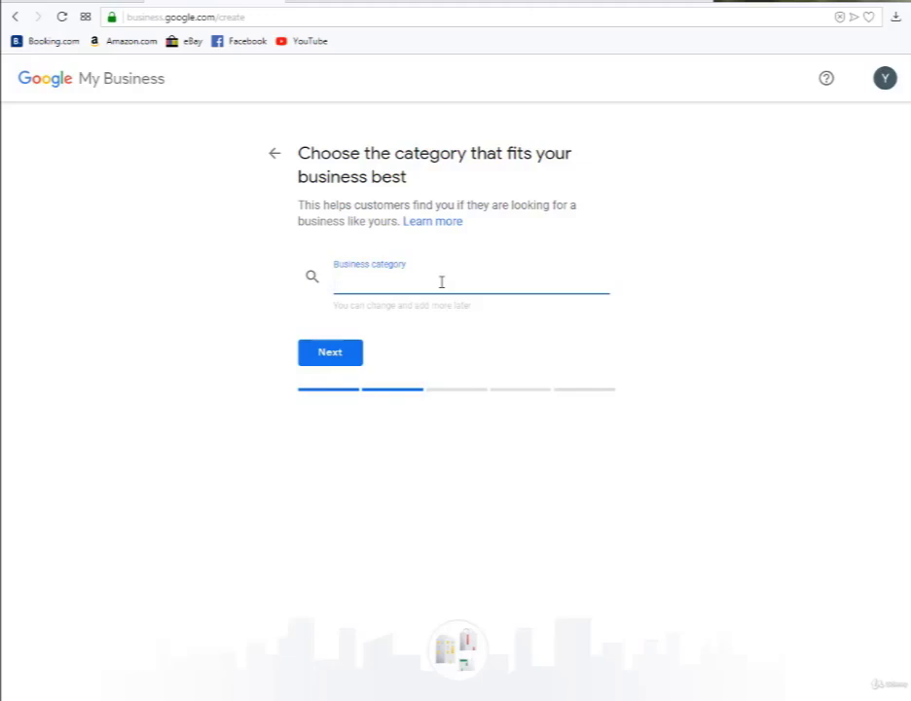
pyautogui.write('adv')
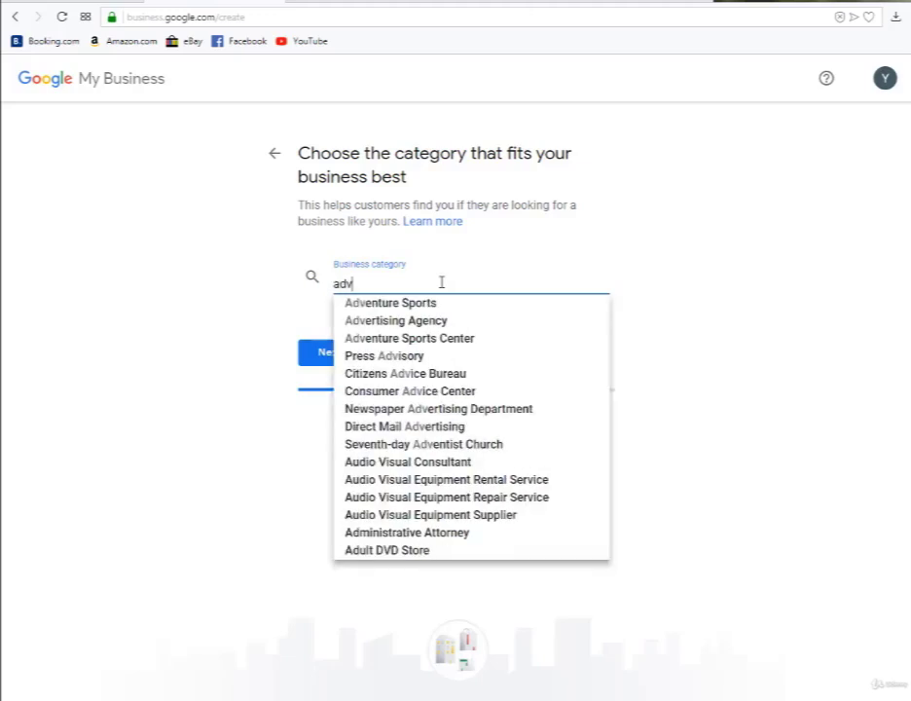
pyautogui.write('er')
pyautogui.click(439, 302)
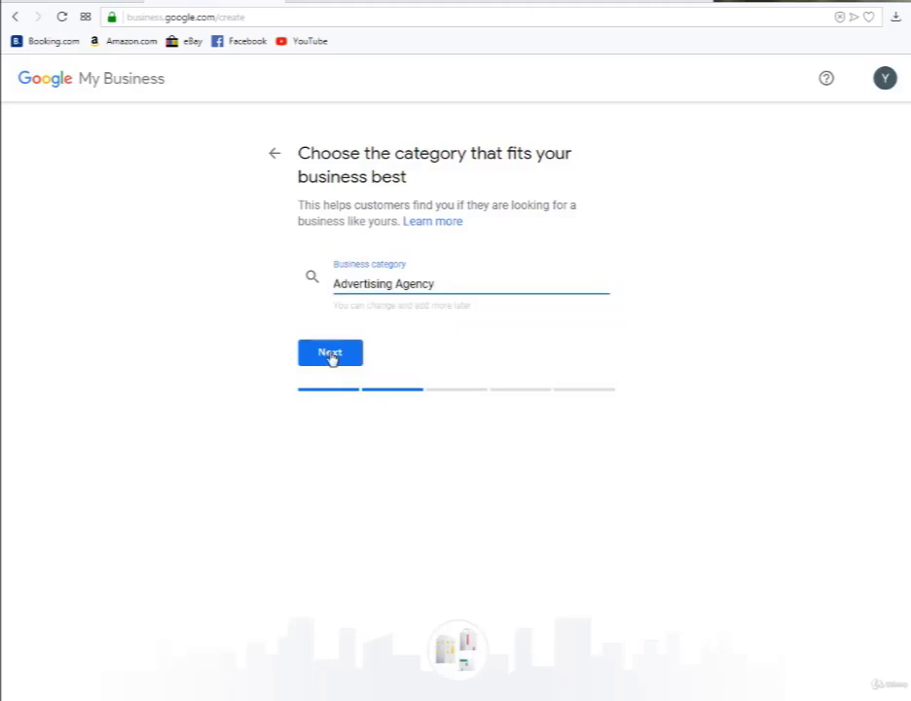
pyautogui.click(336, 308)
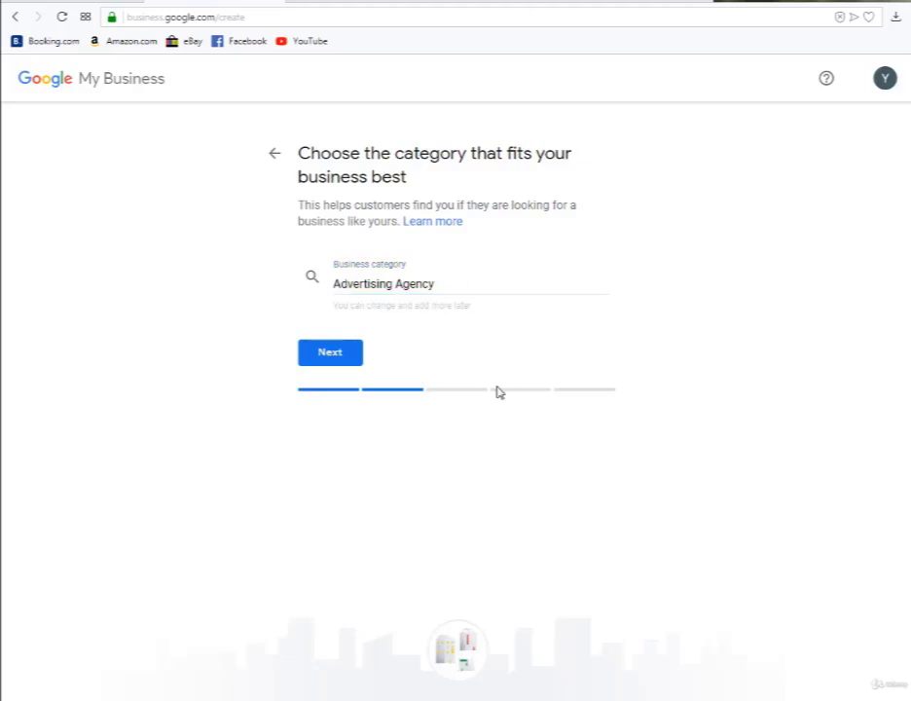
pyautogui.press('Return')
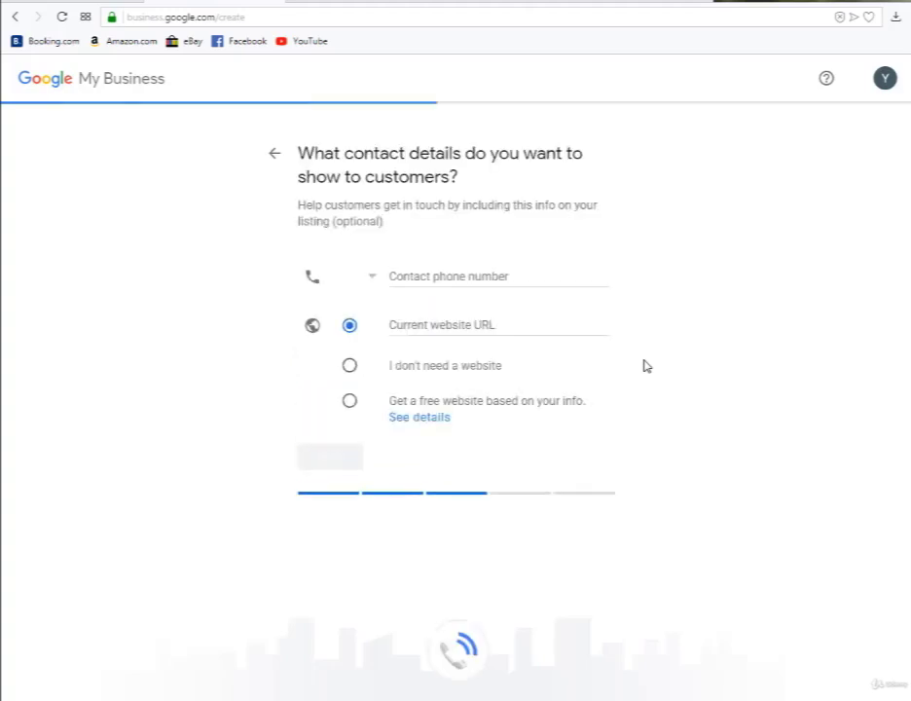
# Enter the contact phone number, choose the free website option, and continue.
pyautogui.click(423, 282)
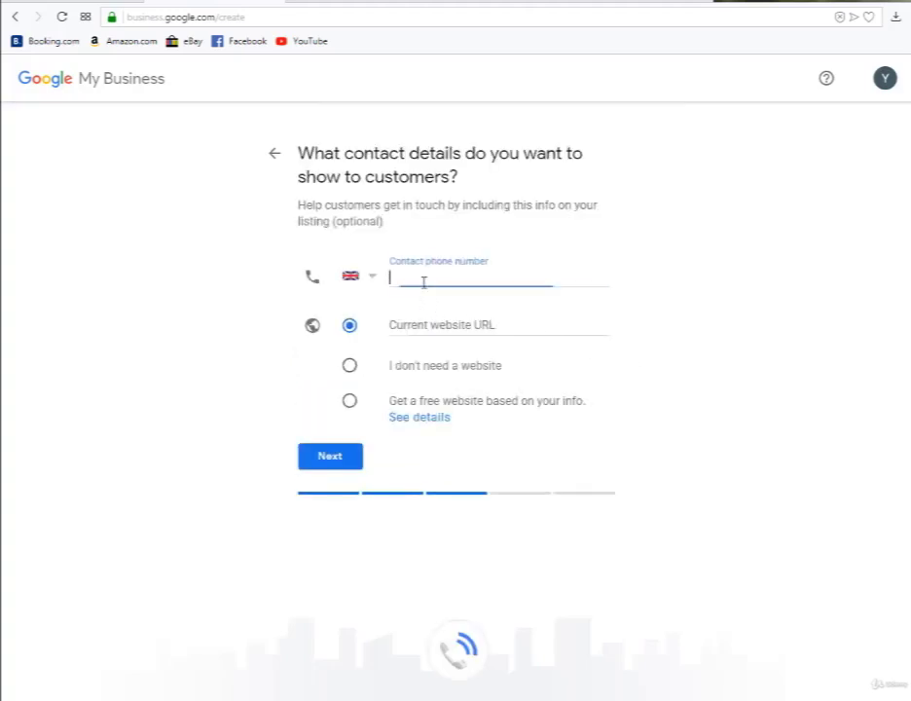
pyautogui.write('444')
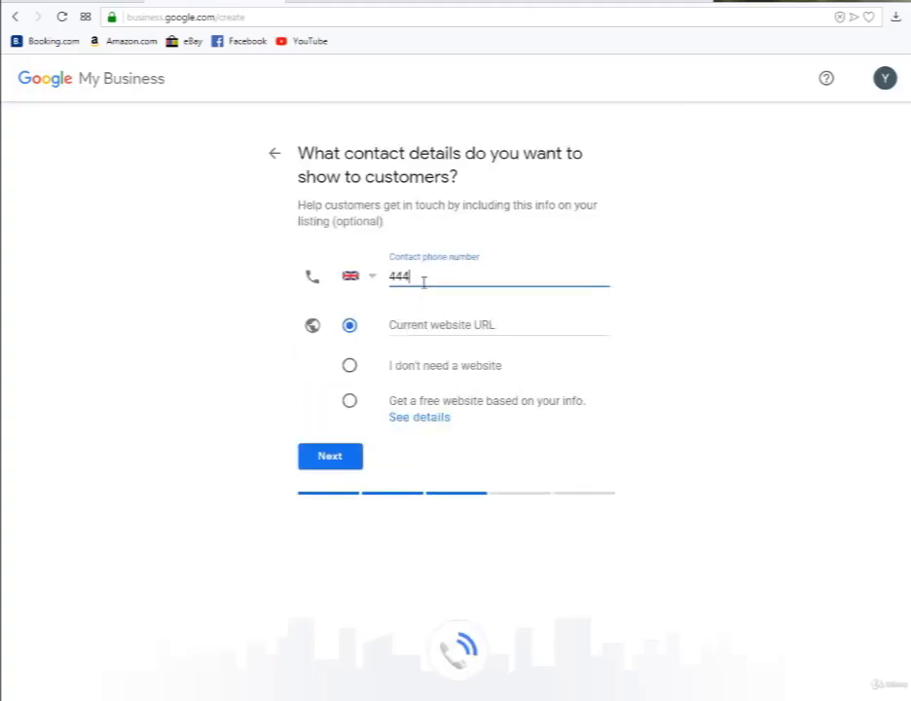
pyautogui.write('444444444')
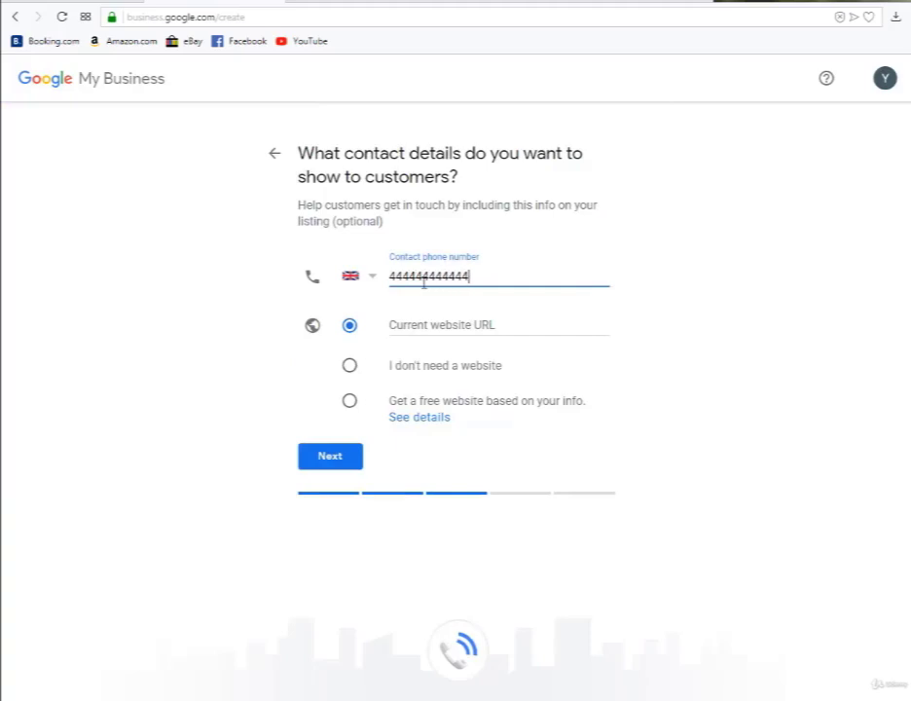
pyautogui.click(426, 324)
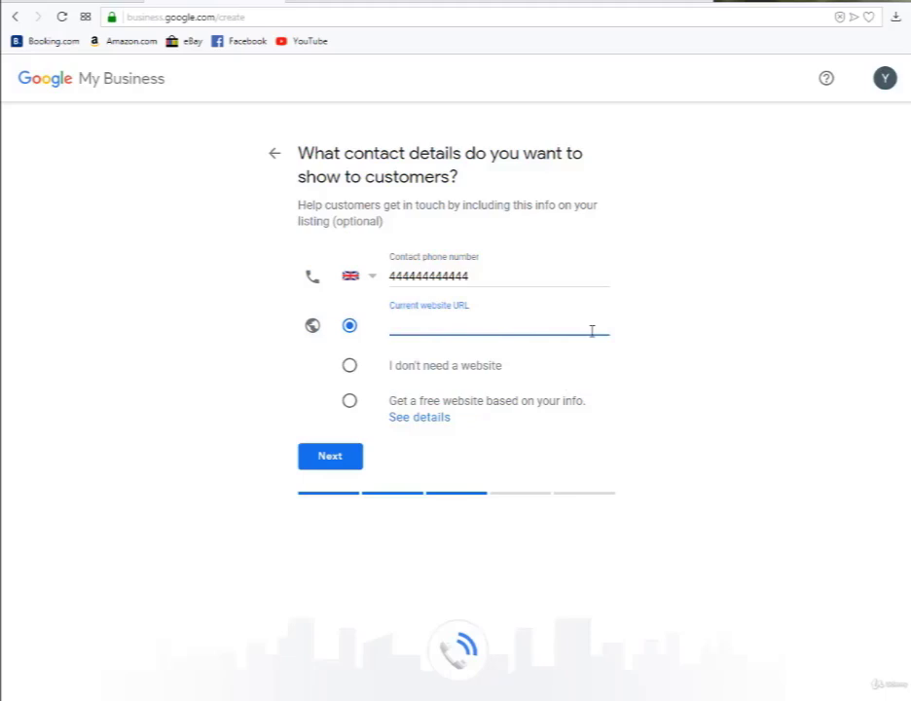
pyautogui.click(352, 369)
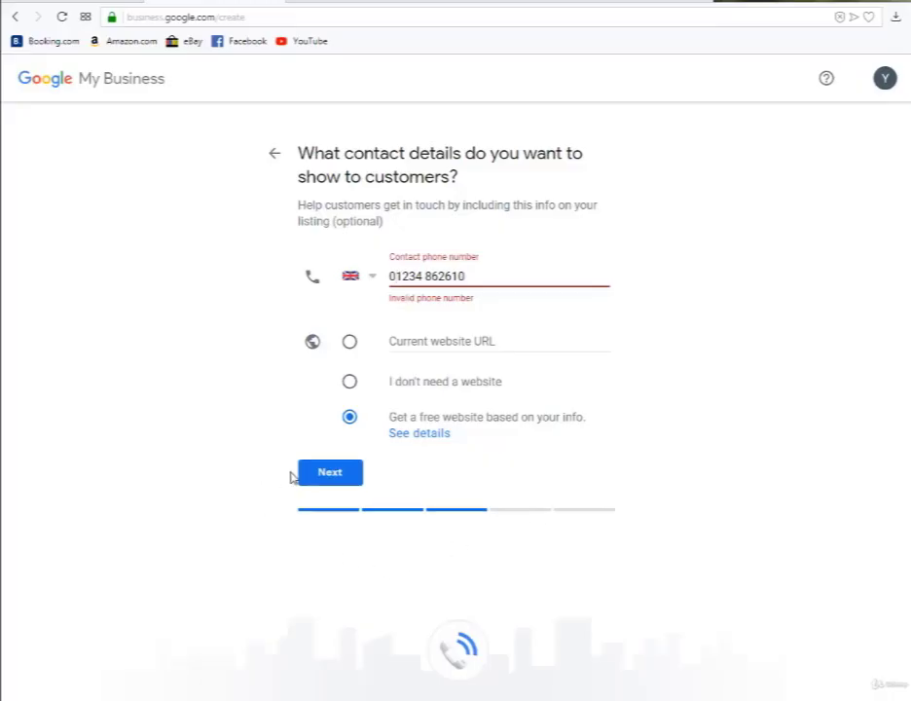
pyautogui.click(327, 479)
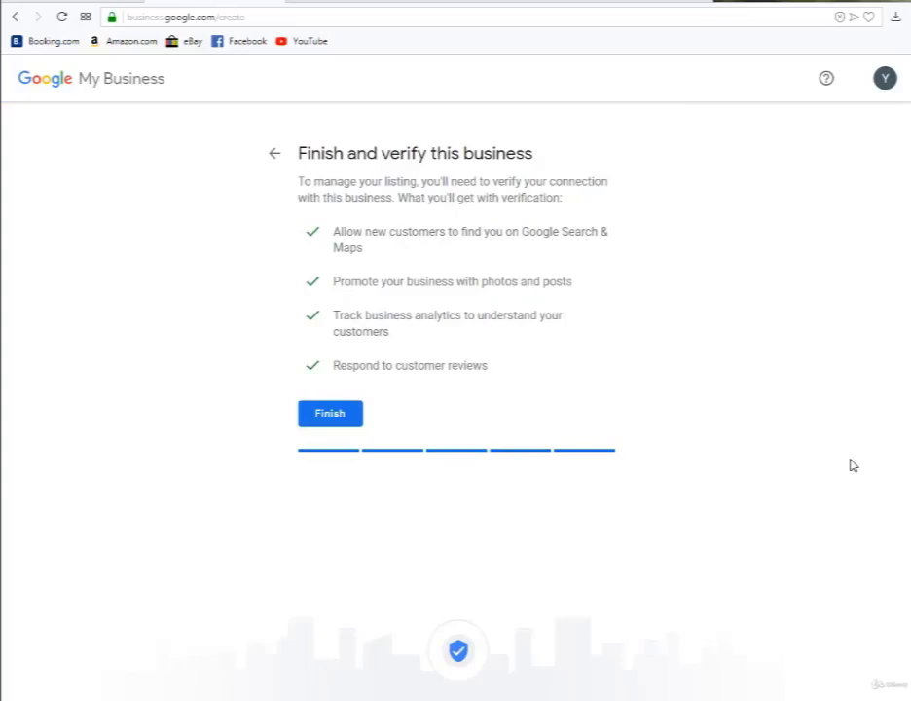
# Finish creating the listing and fill in the verification contact name field.
pyautogui.click(338, 414)
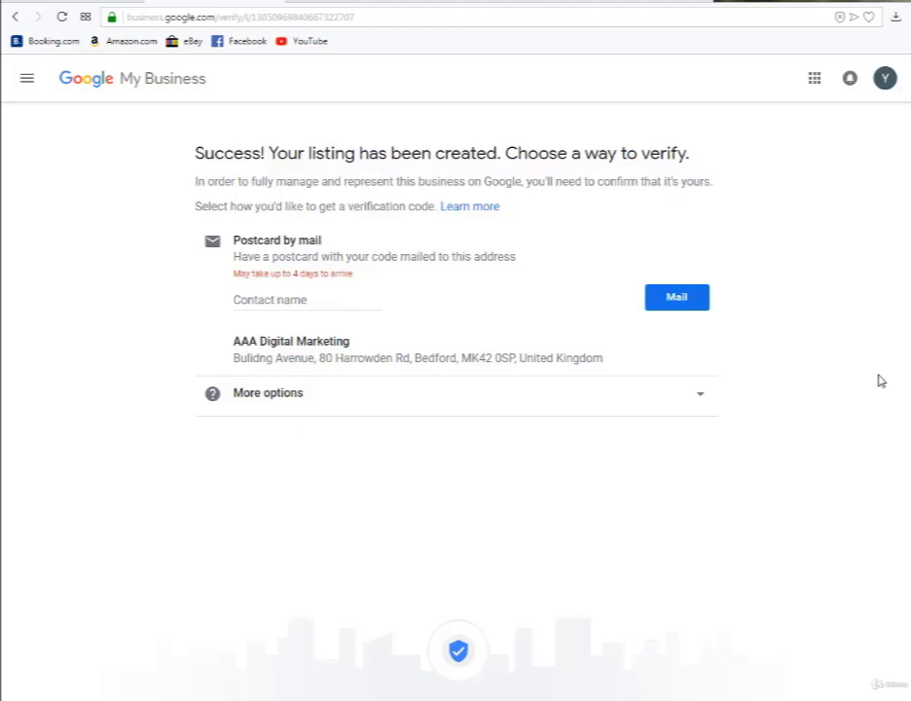
pyautogui.click(280, 299)
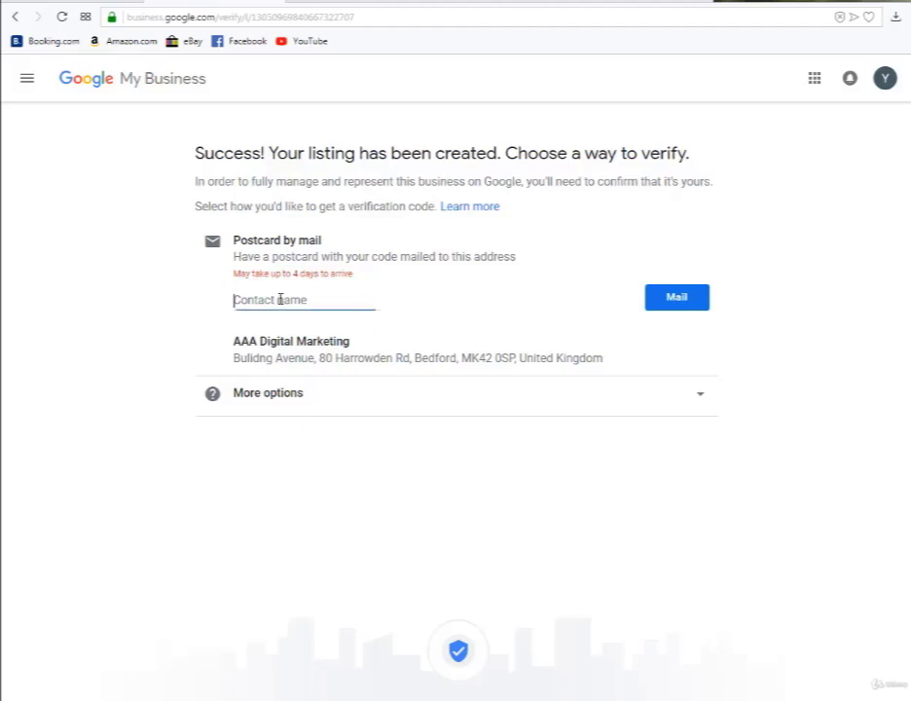
pyautogui.write('AAAA107853188')
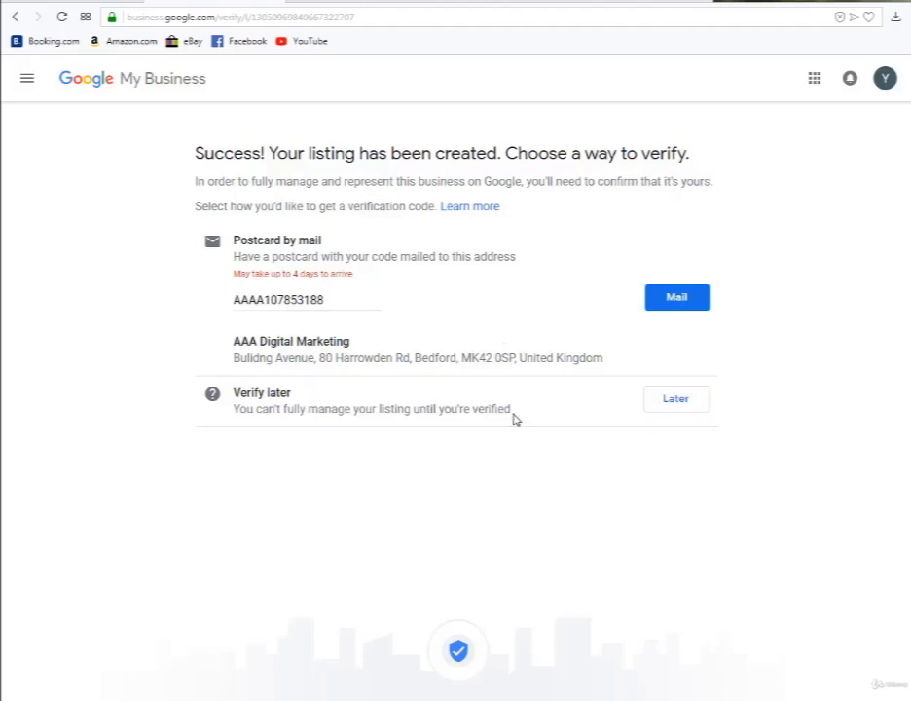
pyautogui.moveTo(514, 415); pyautogui.dragTo(233, 409)
pyautogui.click(341, 461)
# Replace the contact name with 'MY NAME' and choose to verify later.
pyautogui.tripleClick(362, 305)
pyautogui.press('BackSpace')
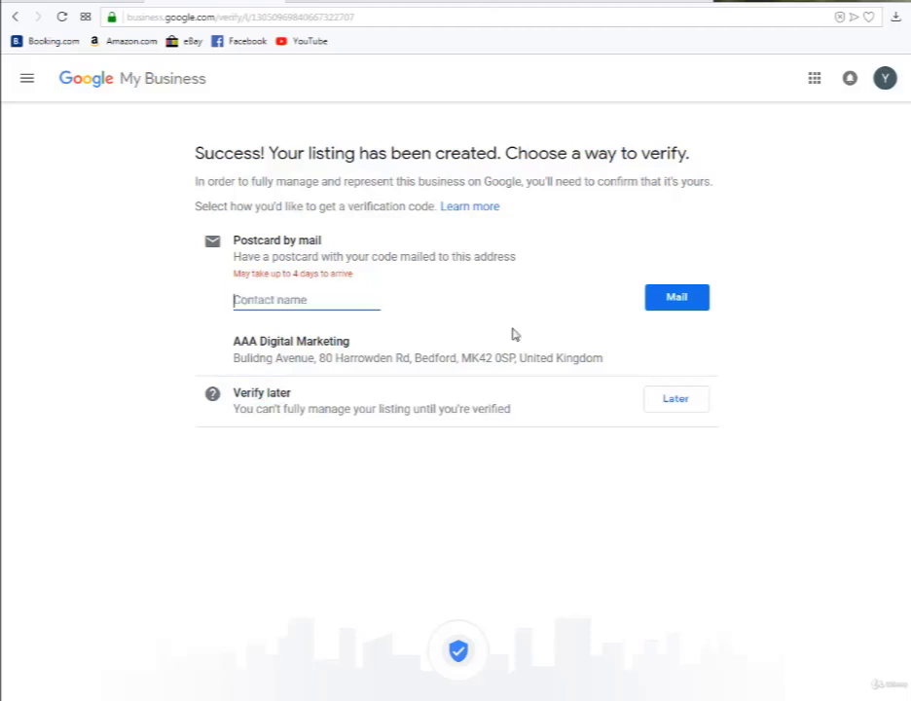
pyautogui.write('M')
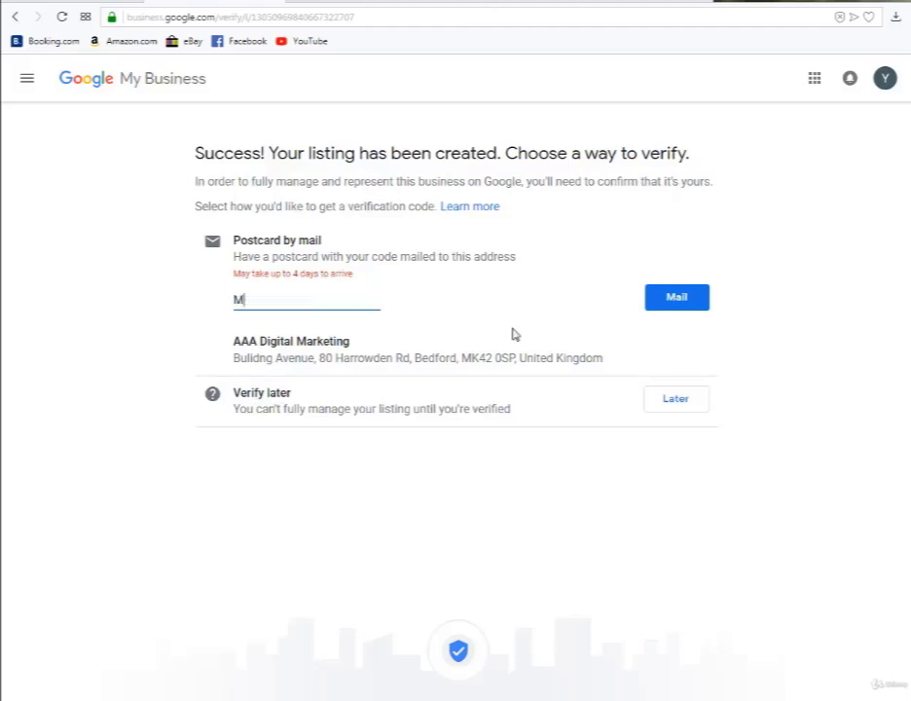
pyautogui.write('Y NAME')
pyautogui.click(676, 399)
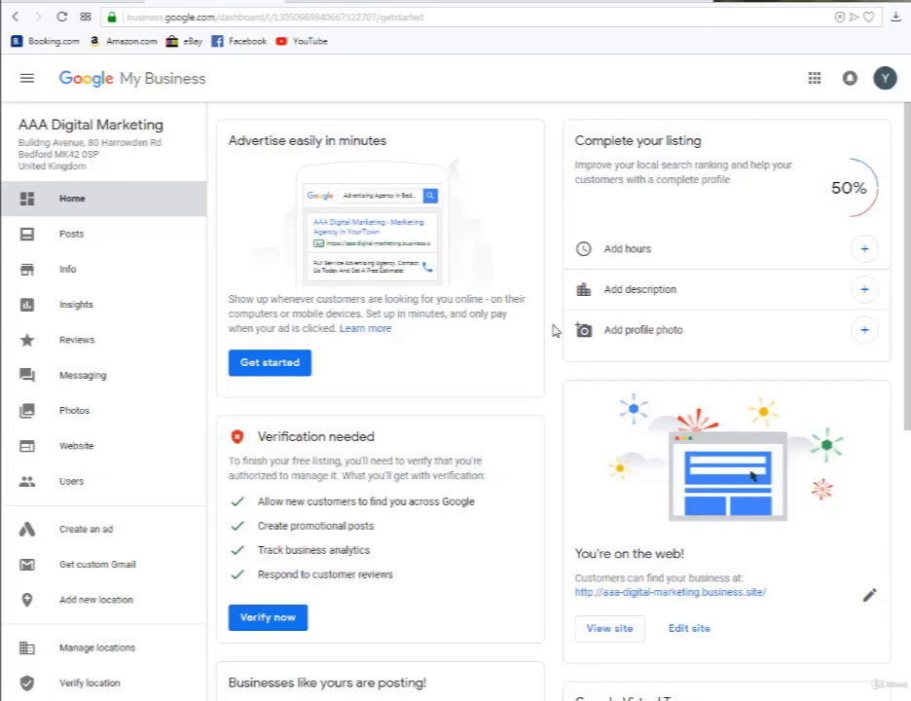
# From the dashboard's Complete your listing card, go to Add hours.
pyautogui.moveTo(573, 140); pyautogui.dragTo(706, 141)
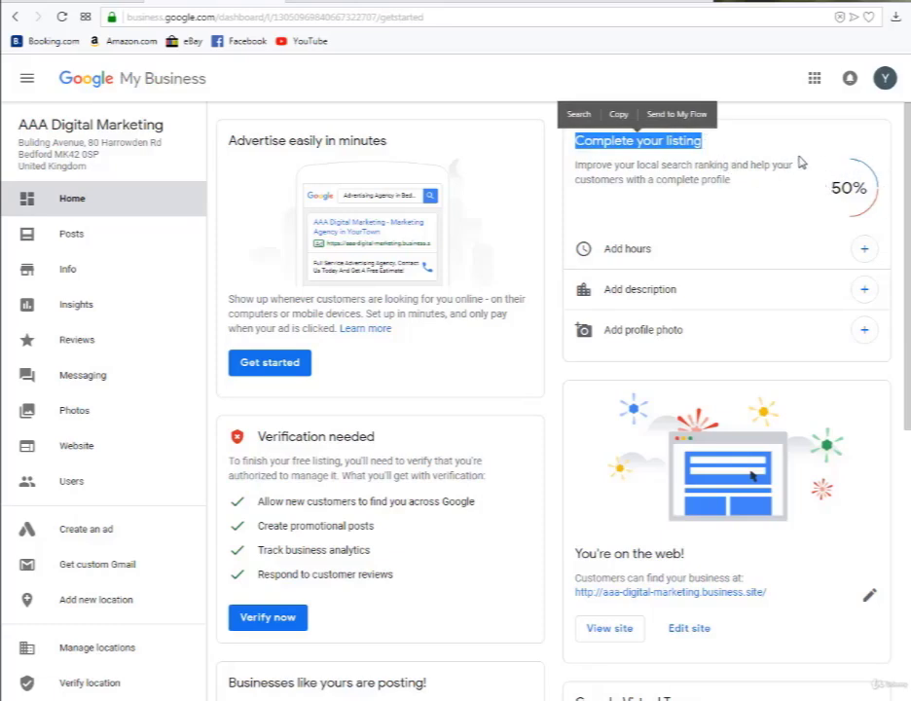
pyautogui.click(804, 153)
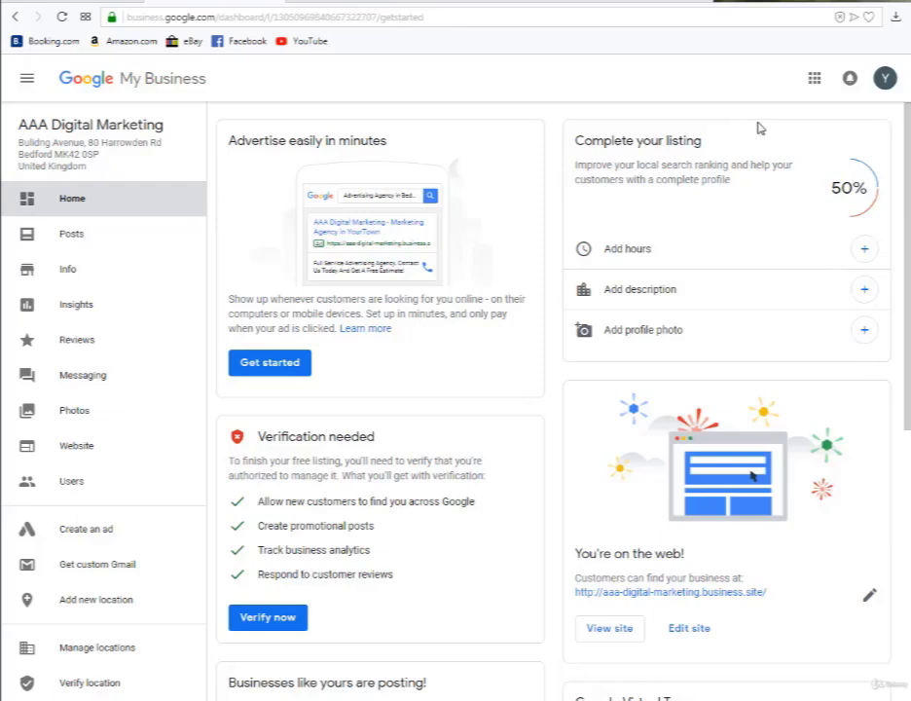
pyautogui.click(683, 260)
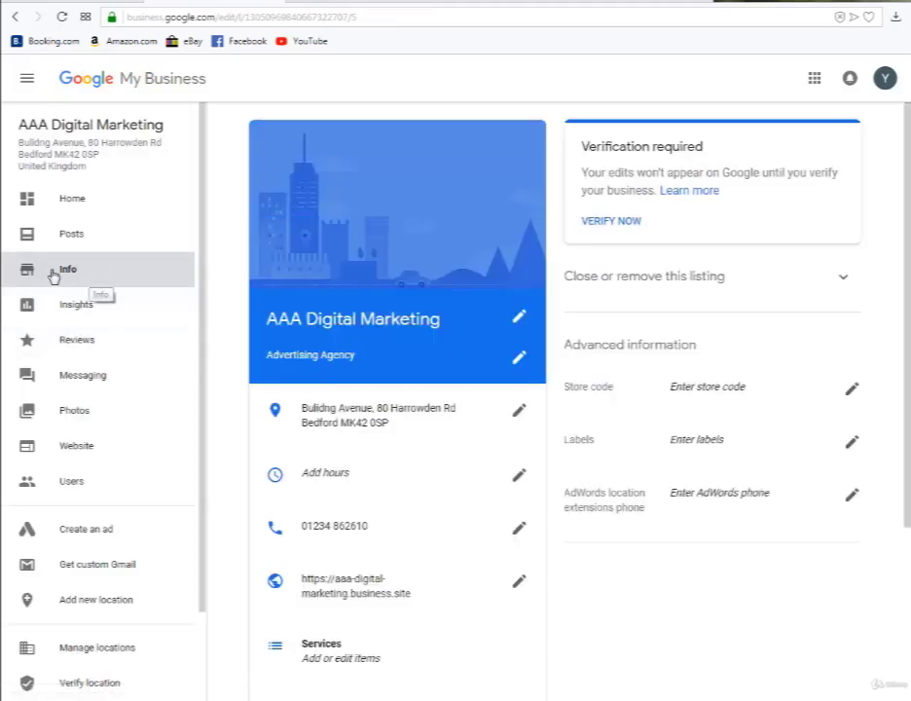
# Open the hours editor and mark all seven days, Sunday to Saturday, as open.
pyautogui.click(519, 474)
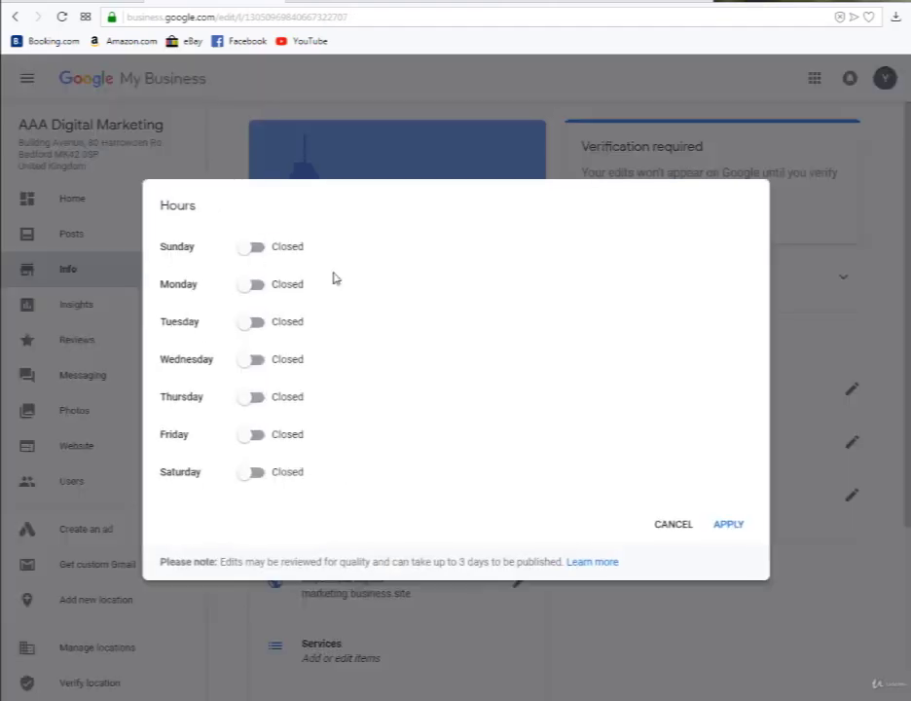
pyautogui.click(255, 250)
pyautogui.click(255, 287)
pyautogui.click(253, 325)
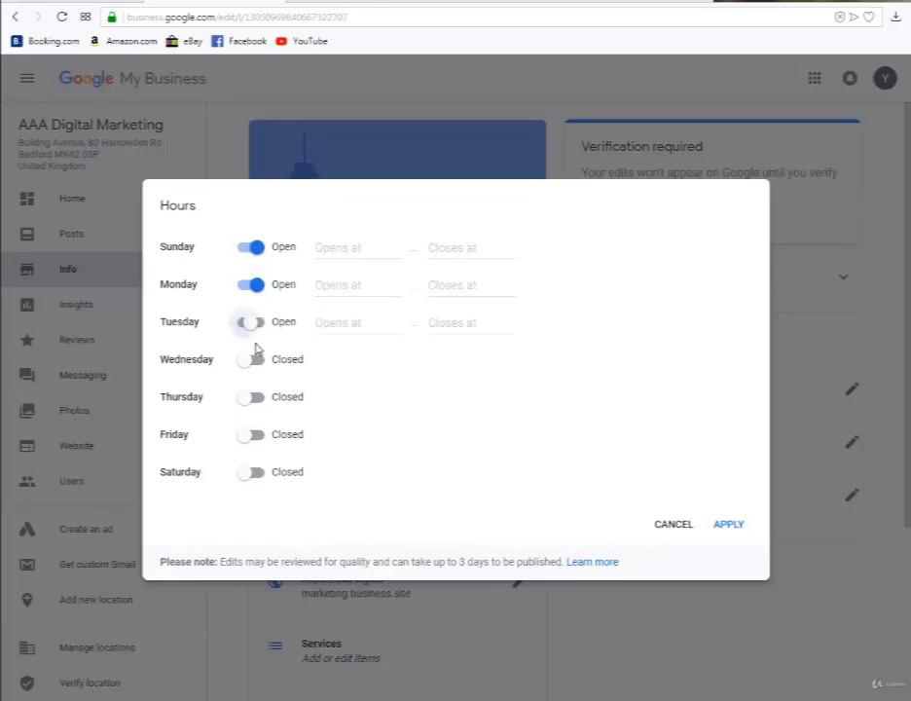
pyautogui.click(253, 360)
pyautogui.click(254, 397)
pyautogui.click(253, 435)
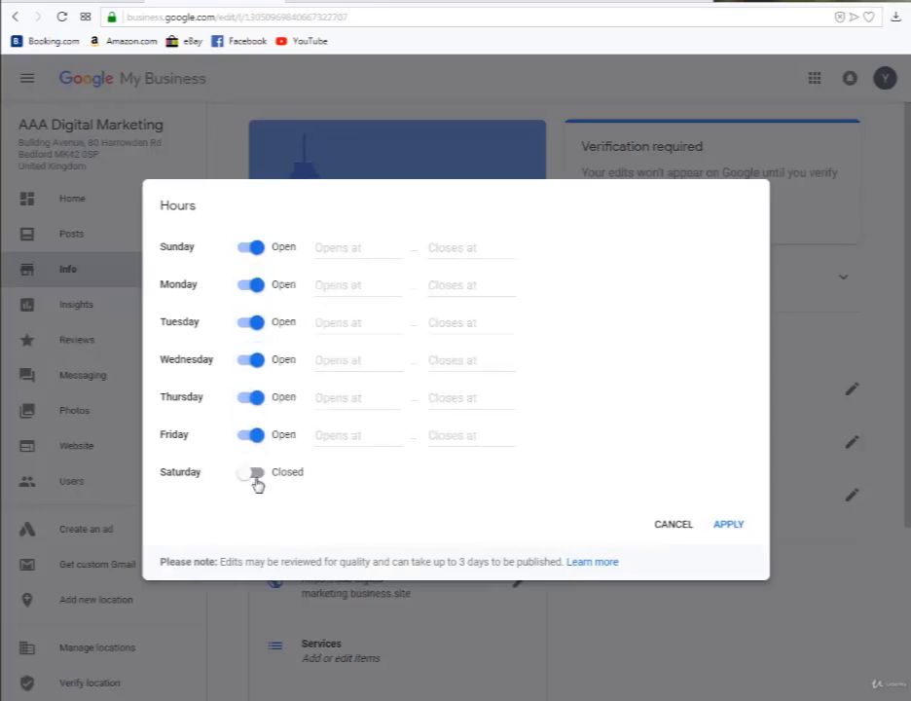
pyautogui.click(255, 473)
# Set Sunday to open 24 hours and Monday to 12:00 am–2:00 pm.
pyautogui.click(360, 248)
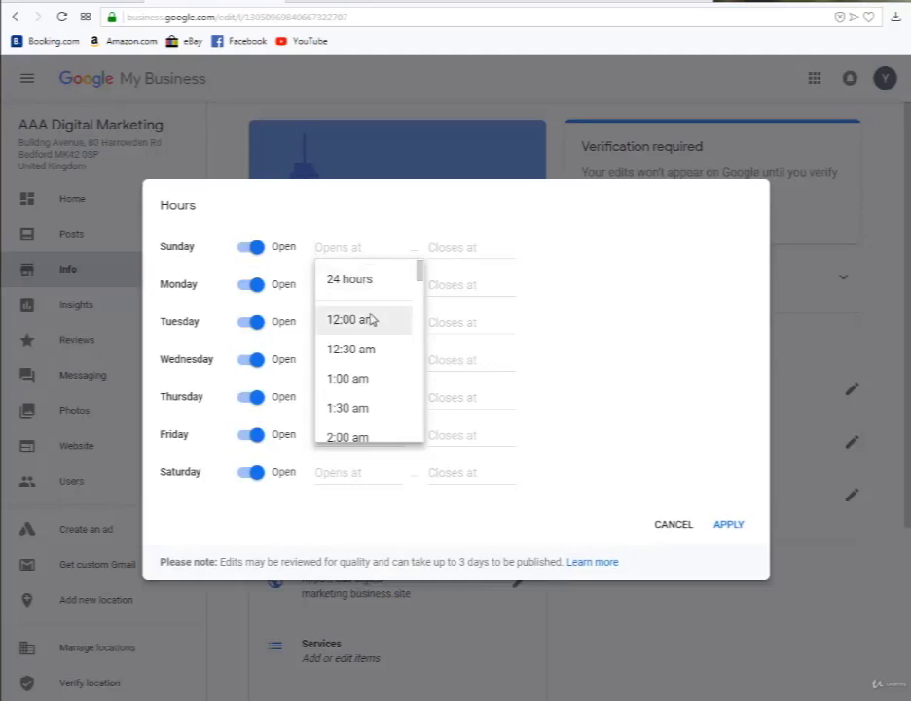
pyautogui.click(350, 280)
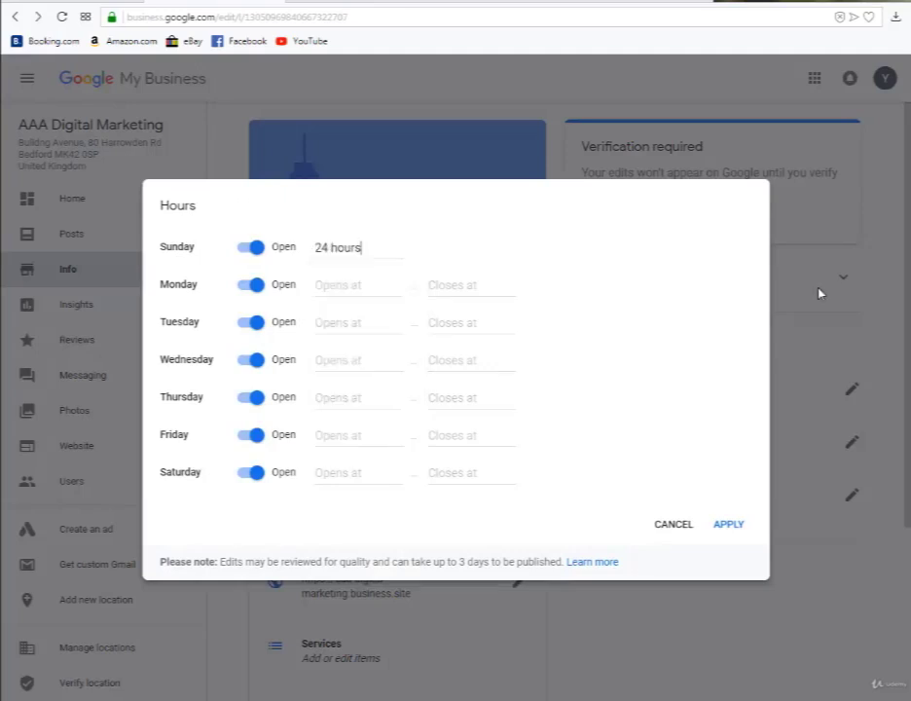
pyautogui.click(329, 282)
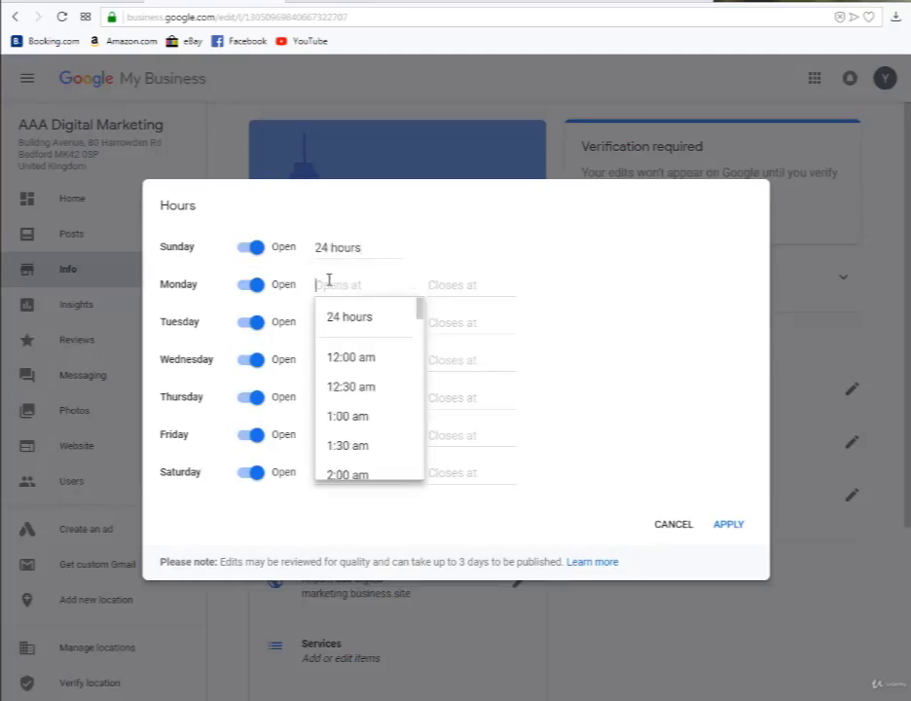
pyautogui.click(394, 362)
pyautogui.click(449, 290)
pyautogui.scroll(-5, 501, 413)
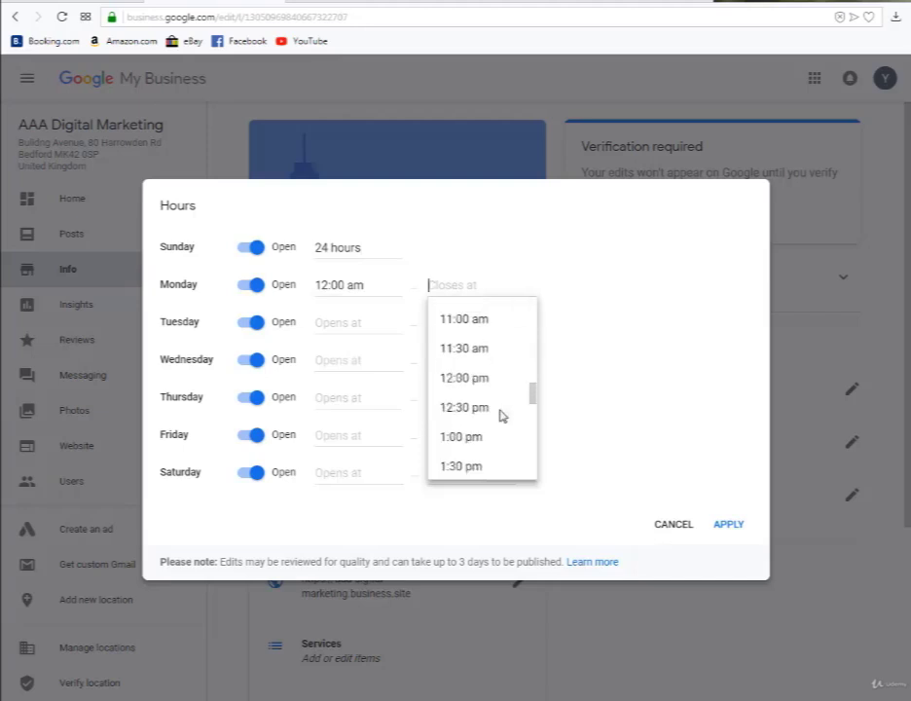
pyautogui.scroll(-1, 498, 414)
pyautogui.click(492, 446)
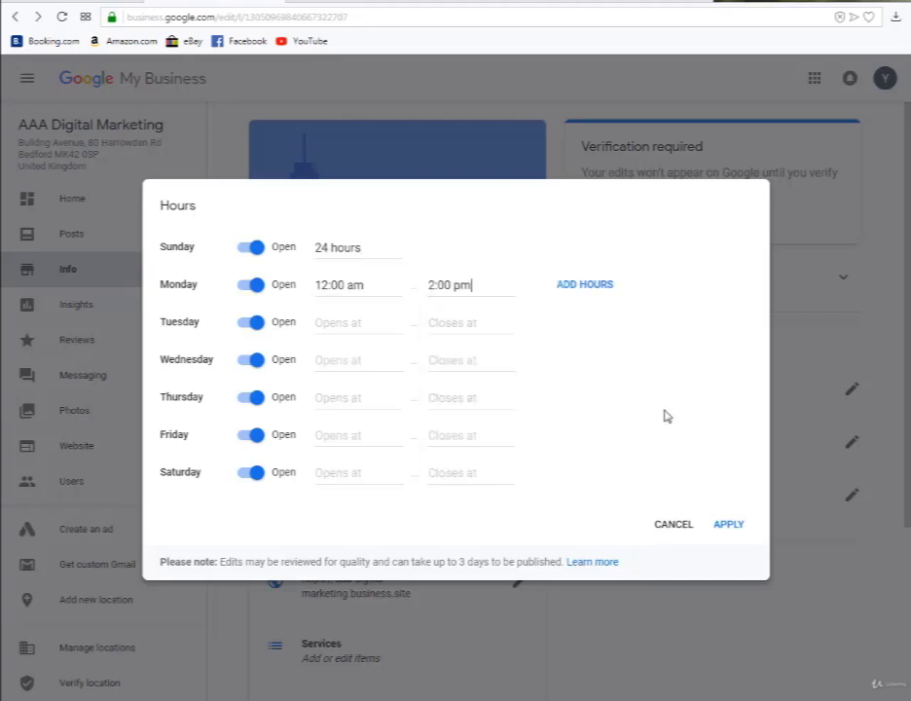
# Set Tuesday to 9:30 pm–1:30 am and Wednesday and Thursday to open at 1:30 am.
pyautogui.click(358, 326)
pyautogui.scroll(-5, 362, 418)
pyautogui.scroll(-7, 362, 467)
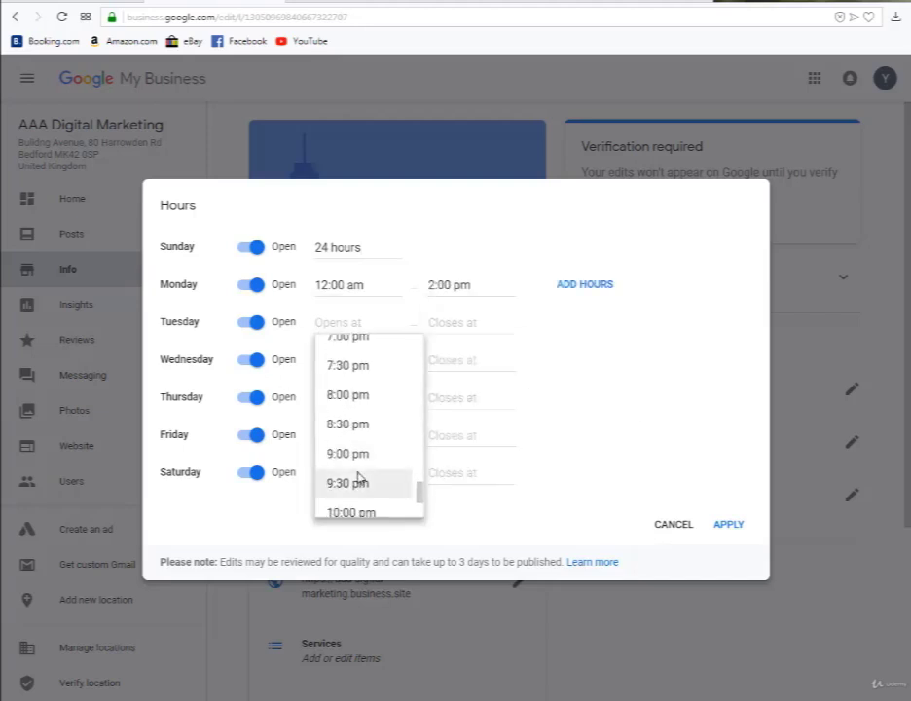
pyautogui.click(362, 482)
pyautogui.click(472, 326)
pyautogui.click(486, 498)
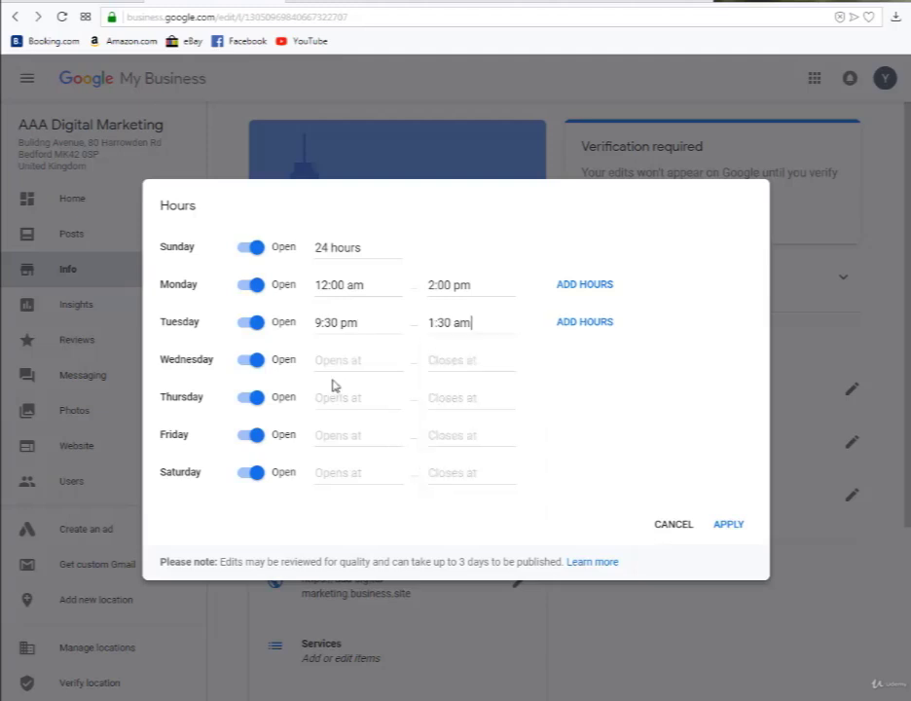
pyautogui.click(336, 360)
pyautogui.click(401, 518)
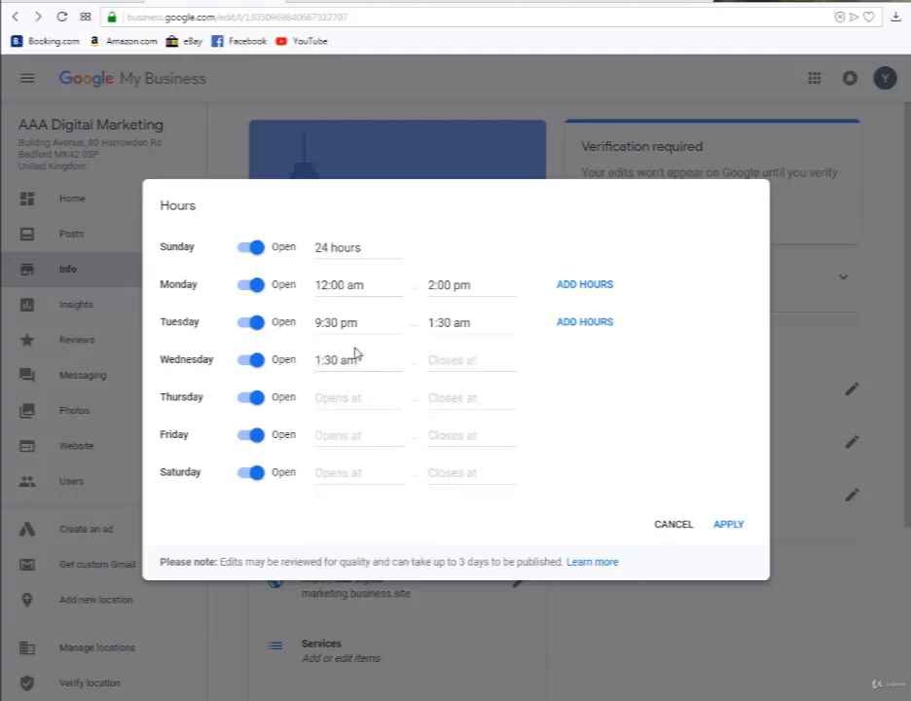
pyautogui.moveTo(356, 355); pyautogui.dragTo(306, 362)
pyautogui.hotkey('ctrl', 'c')
pyautogui.click(325, 398)
pyautogui.hotkey('ctrl', 'v')
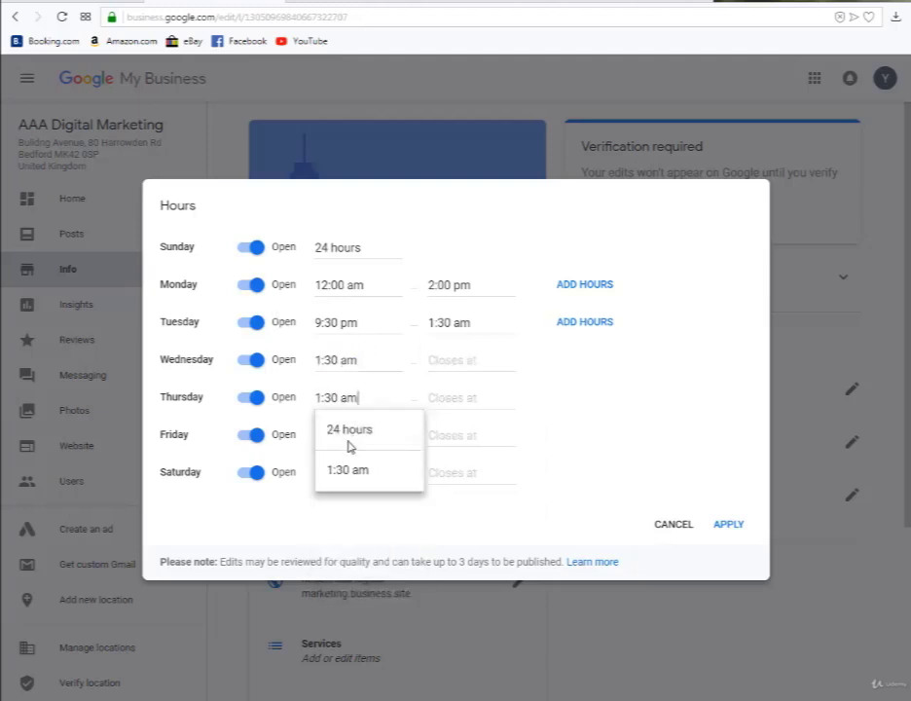
pyautogui.click(360, 471)
# Make Friday and Saturday 24 hours, close Wednesday and Thursday at 12:30 am, and apply.
pyautogui.click(346, 437)
pyautogui.hotkey('ctrl', 'v')
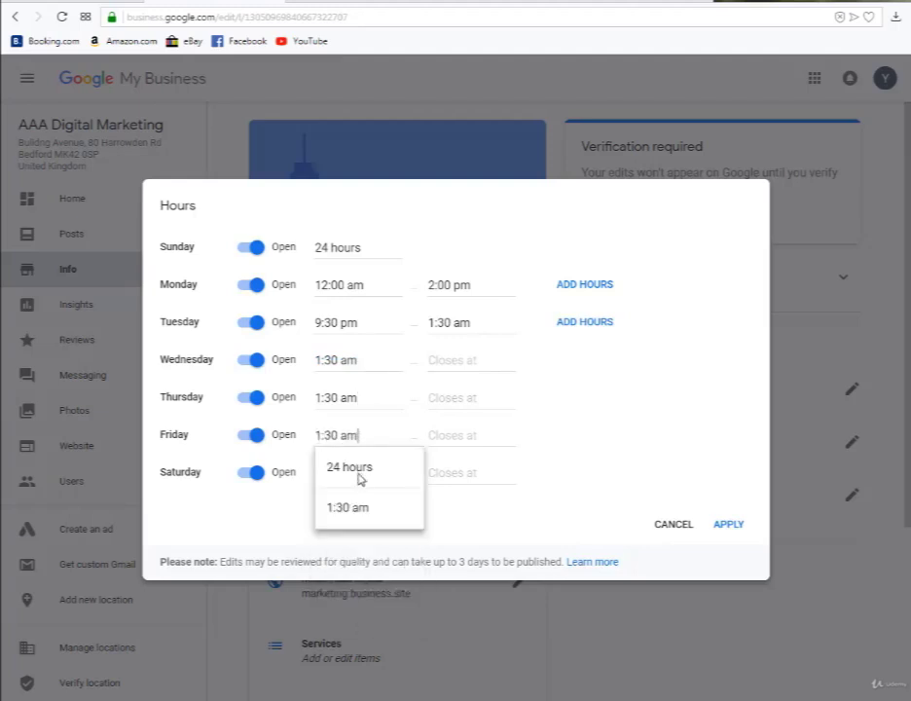
pyautogui.click(357, 469)
pyautogui.click(359, 474)
pyautogui.click(368, 506)
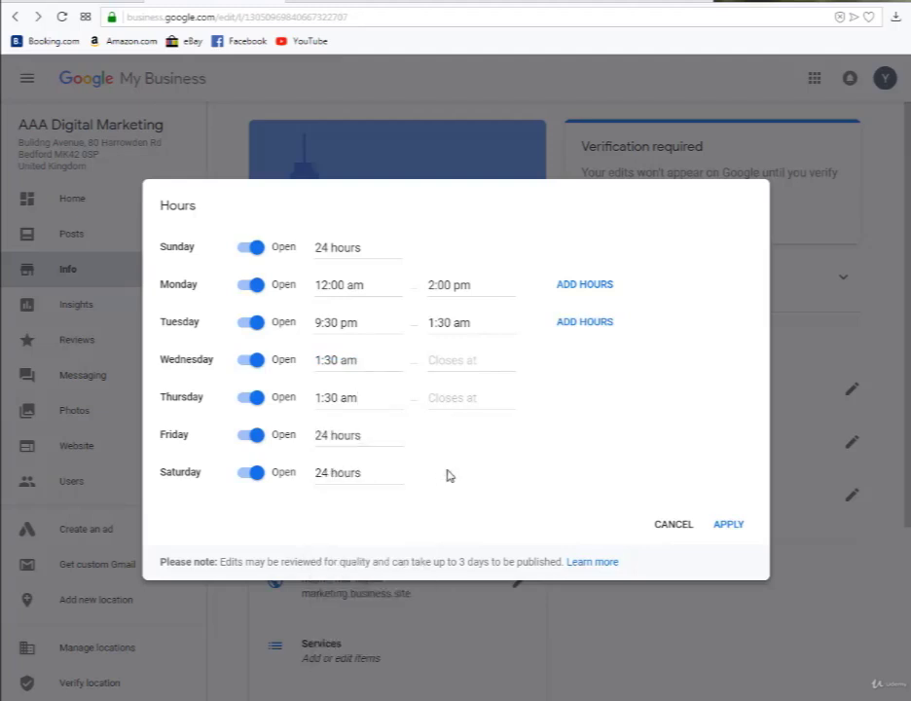
pyautogui.click(457, 398)
pyautogui.click(465, 496)
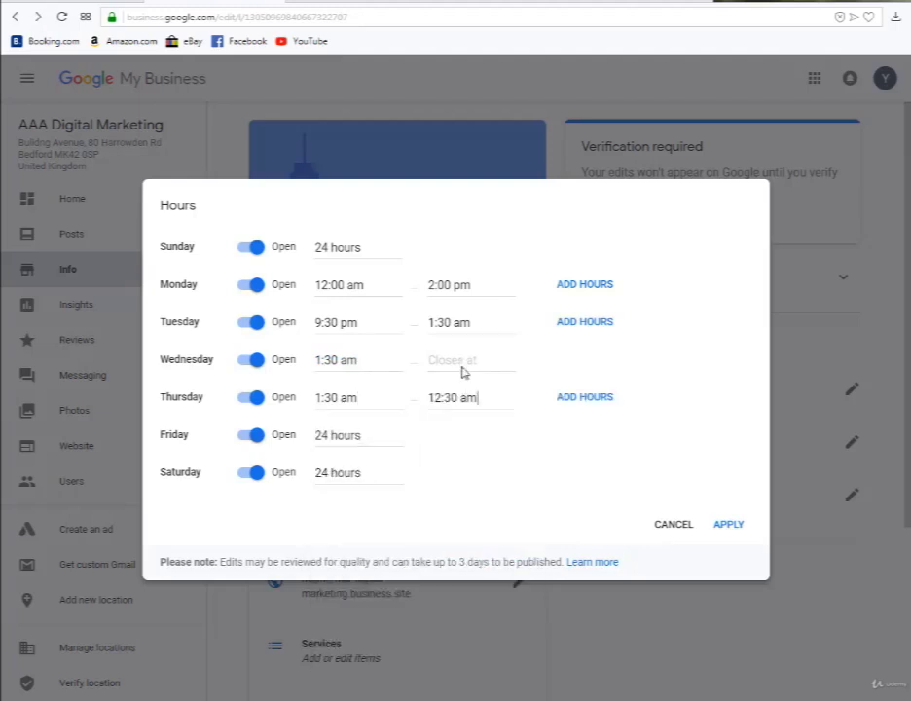
pyautogui.click(462, 370)
pyautogui.click(465, 462)
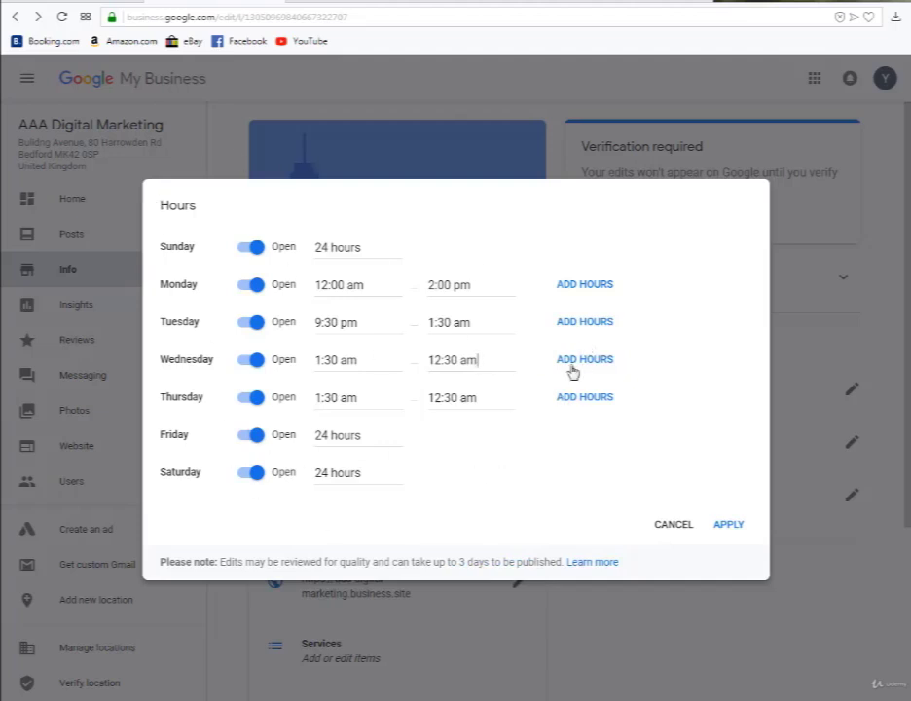
pyautogui.click(736, 527)
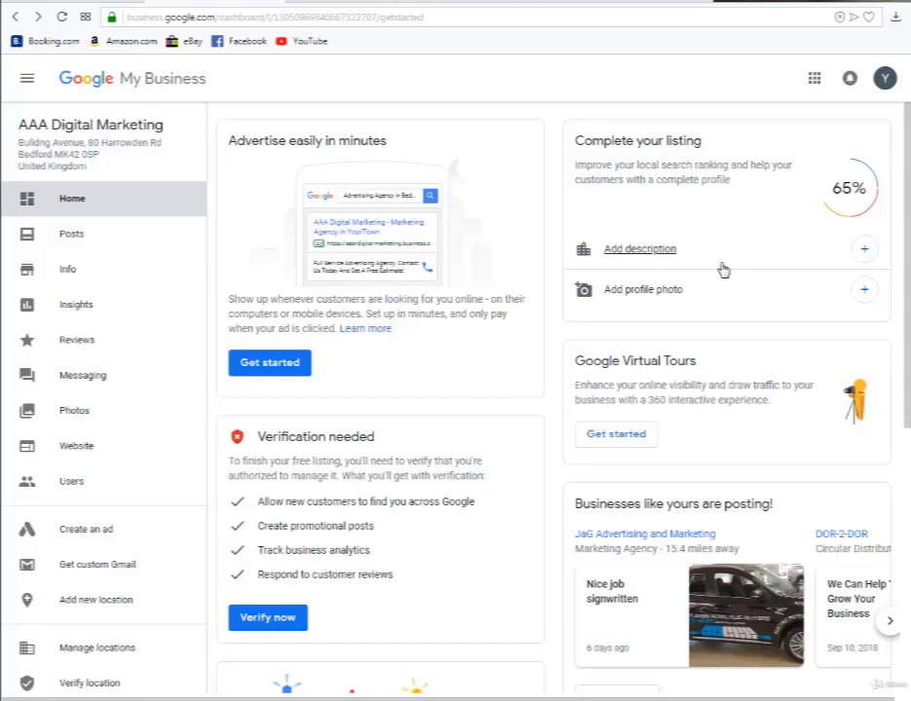
# Open the Add description editor and place the cursor in the empty description field.
pyautogui.click(620, 248)
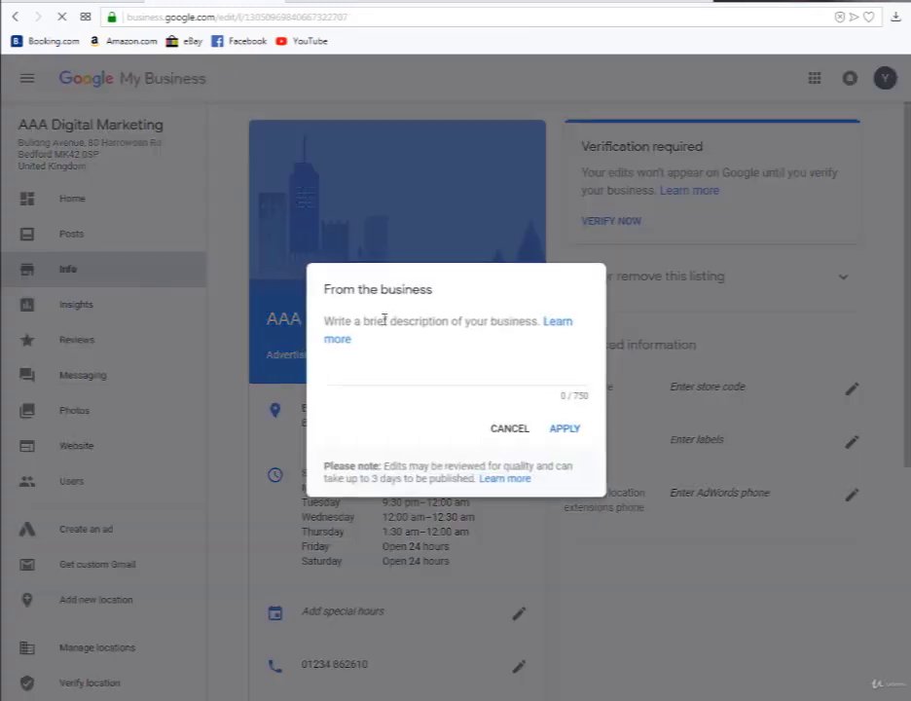
pyautogui.click(576, 371)
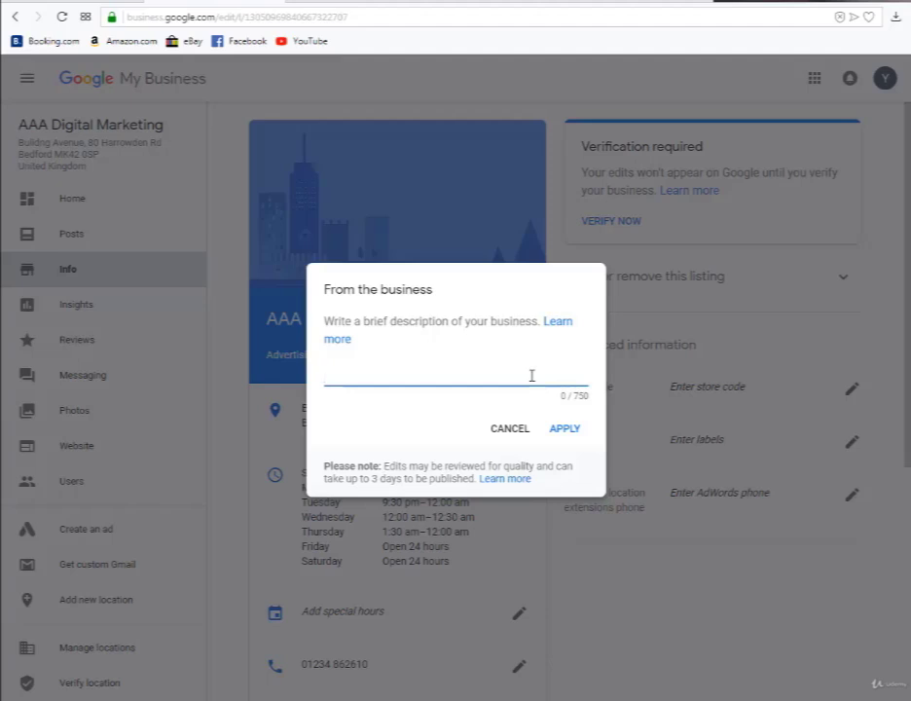
# Write that AAA Digital Marketing is a social media, digital & video marketing agency in Bedford, United Kingdom.
pyautogui.write('AAA ')
pyautogui.write('Digital ')
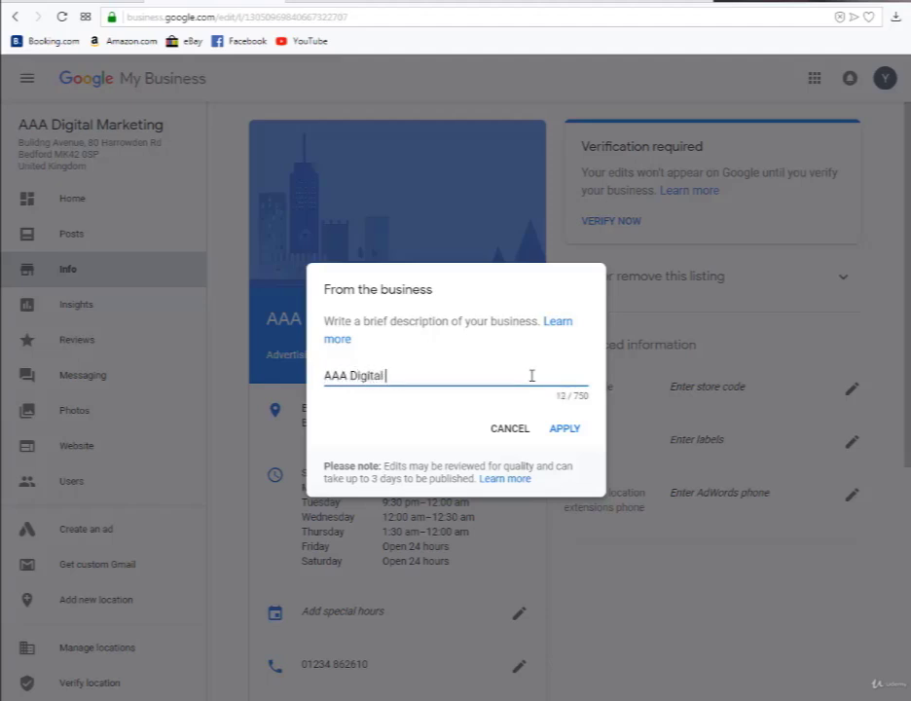
pyautogui.write('Marketing Is ')
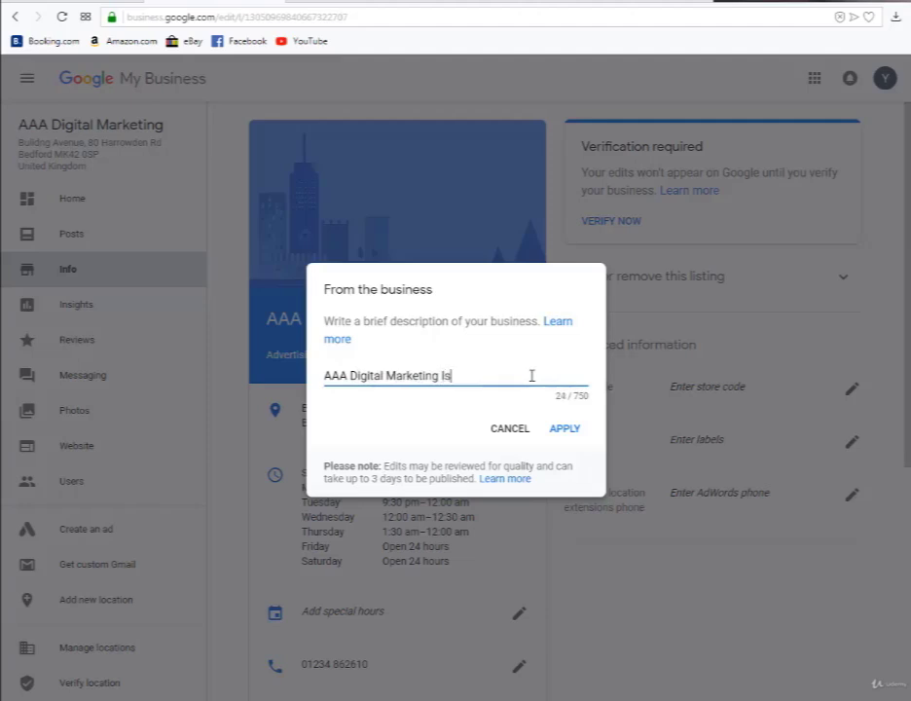
pyautogui.write('a social ')
pyautogui.write('media digi')
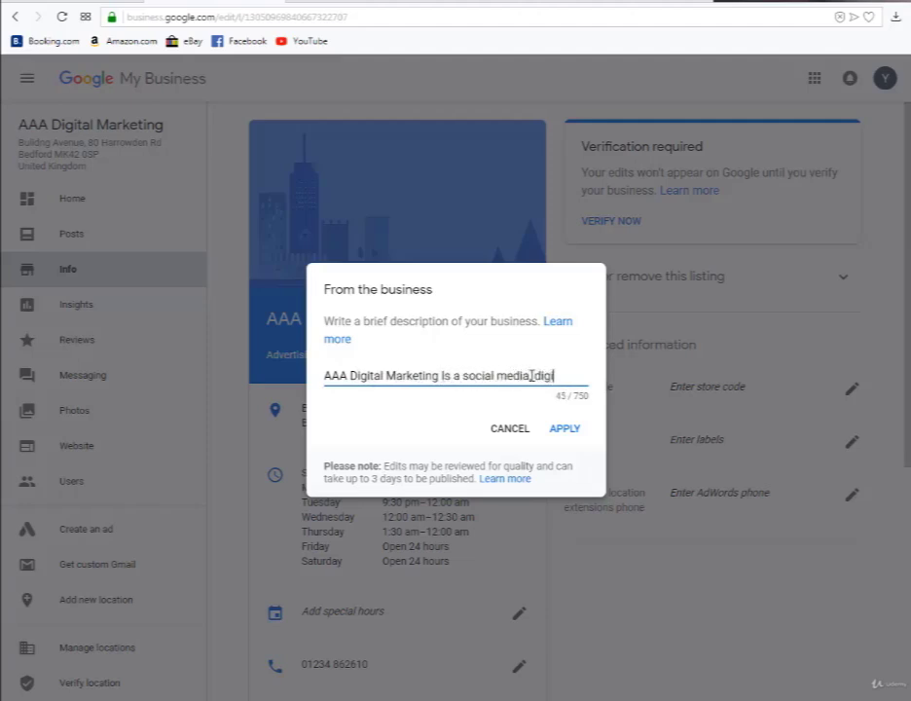
pyautogui.write('tal mark')
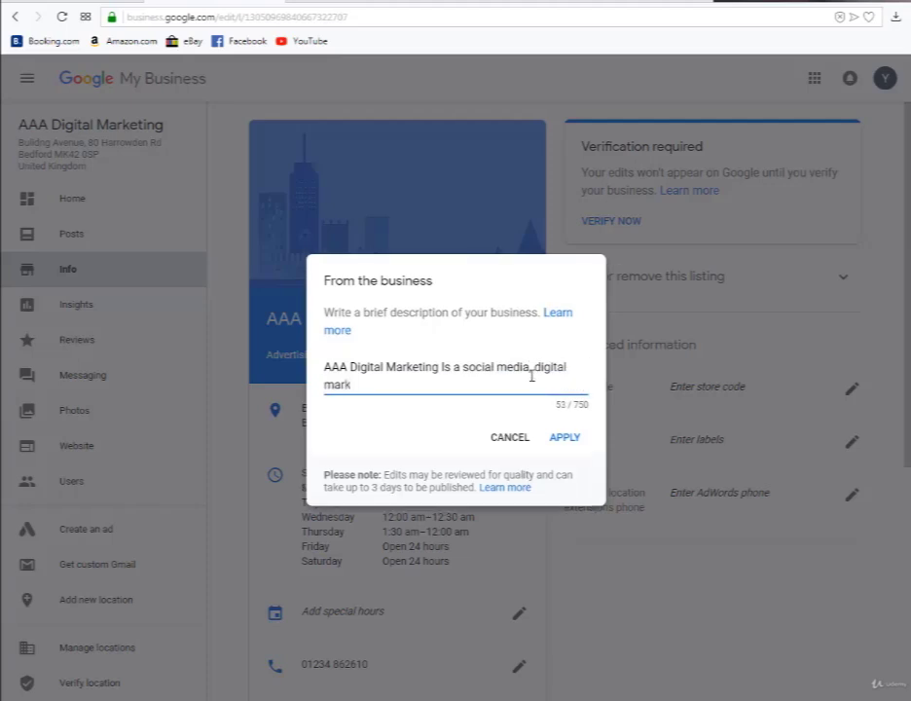
pyautogui.press('BackSpace')
pyautogui.press('BackSpace')
pyautogui.press('BackSpace')
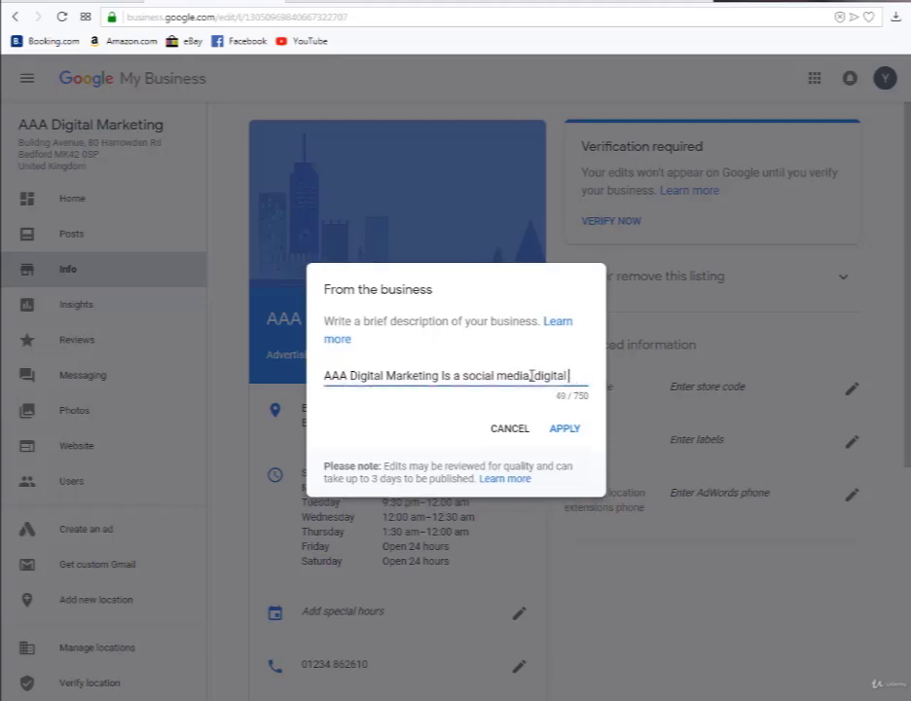
pyautogui.write('& vidoe')
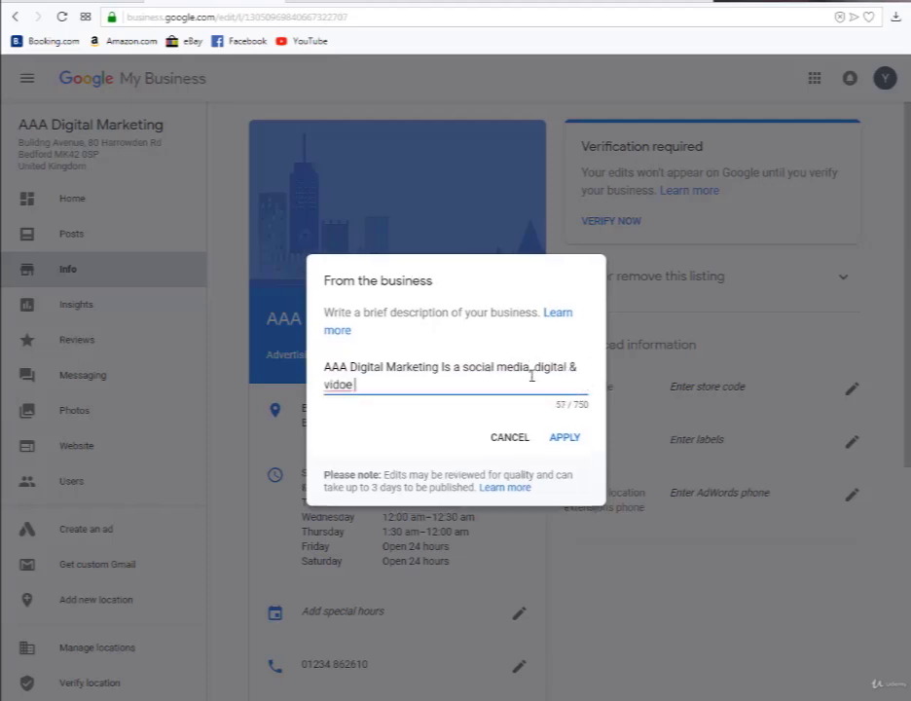
pyautogui.press('BackSpace')
pyautogui.press('BackSpace')
pyautogui.press('BackSpace')
pyautogui.write('e')
pyautogui.write('o marketing ')
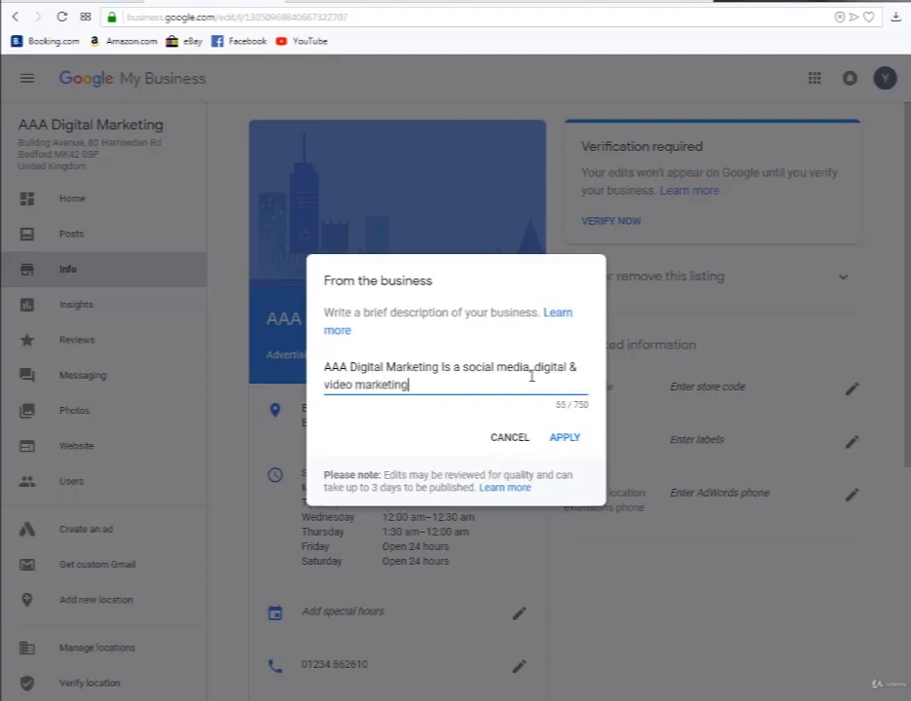
pyautogui.write('agency in ')
pyautogui.write('Debf')
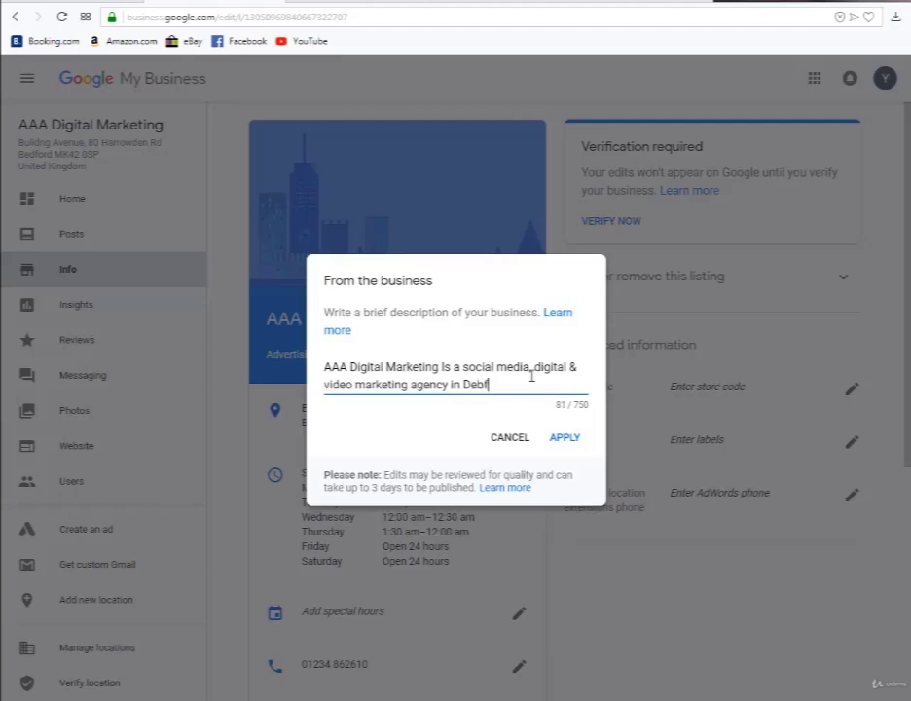
pyautogui.press('BackSpace')
pyautogui.press('BackSpace')
pyautogui.press('BackSpace')
pyautogui.press('BackSpace')
pyautogui.write('Be')
pyautogui.write('dford,')
pyautogui.write(' Uk')
pyautogui.press('BackSpace')
pyautogui.write('nite')
pyautogui.write('d Kind')
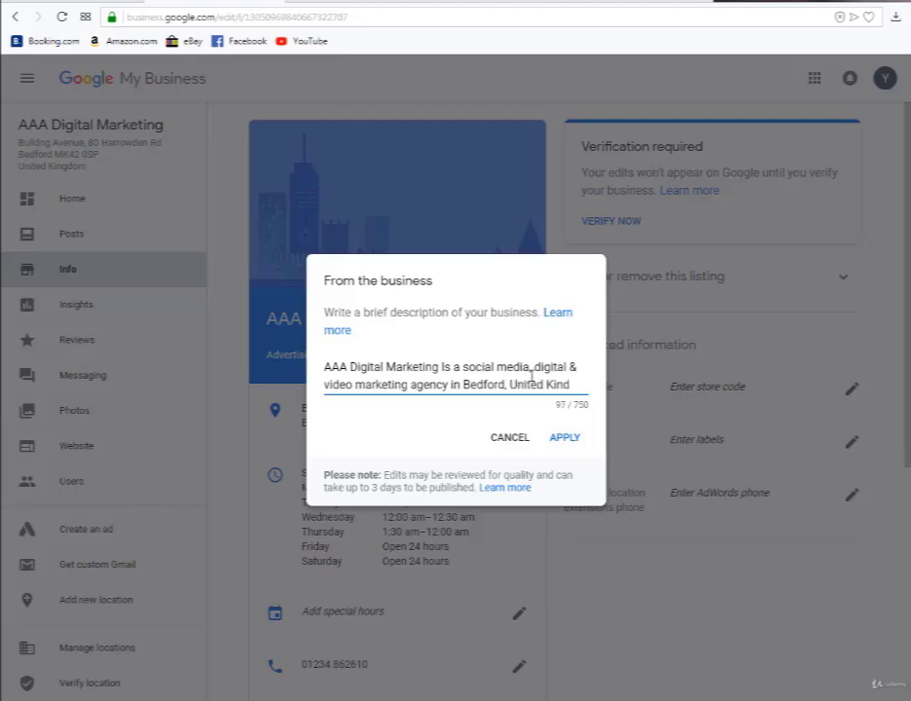
pyautogui.write('gdom')
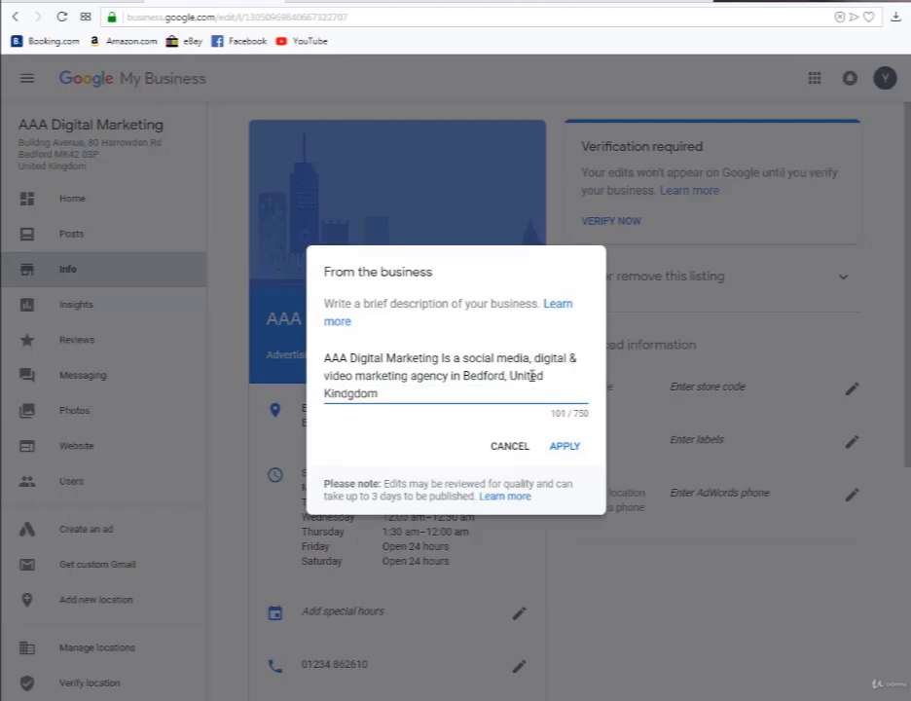
pyautogui.write('.')
# Correct 'Kindgdom' to Kingdom via spell-check, then apply the description.
pyautogui.rightClick(349, 393)
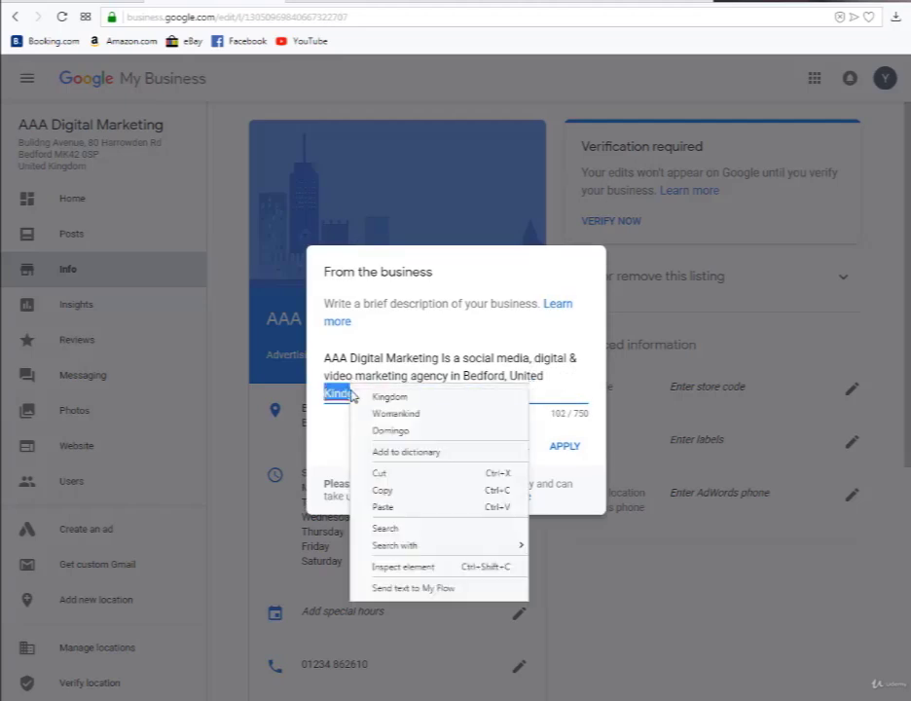
pyautogui.click(389, 397)
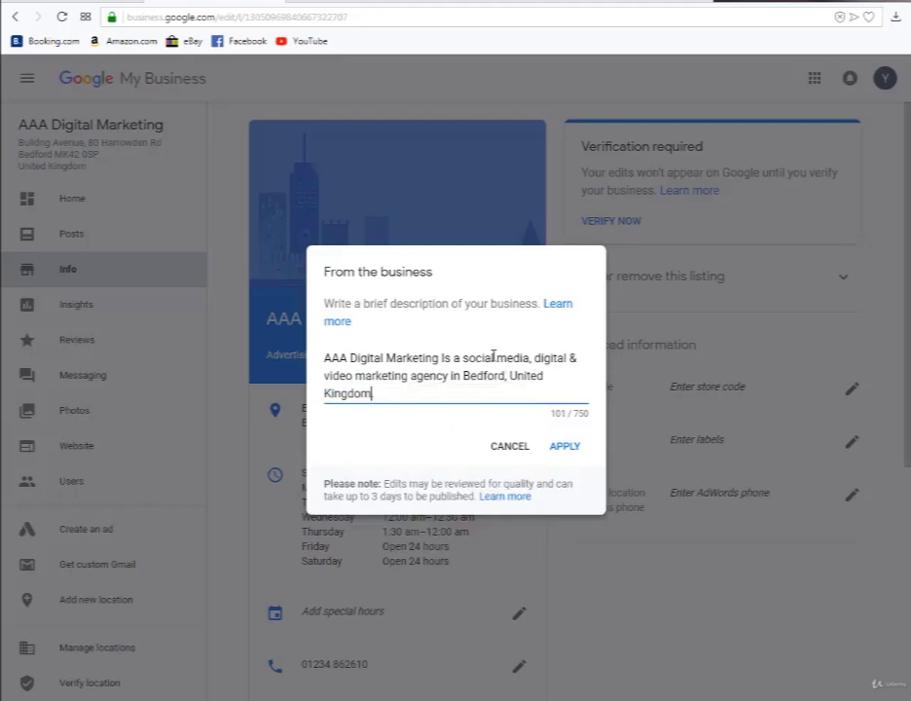
pyautogui.write('.')
pyautogui.click(579, 420)
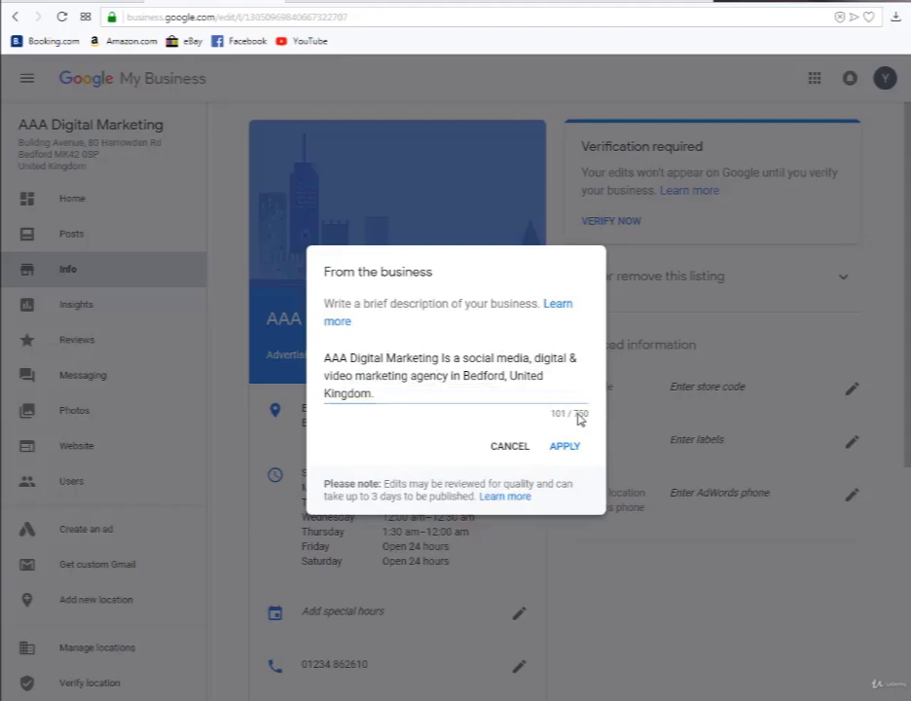
pyautogui.click(381, 394)
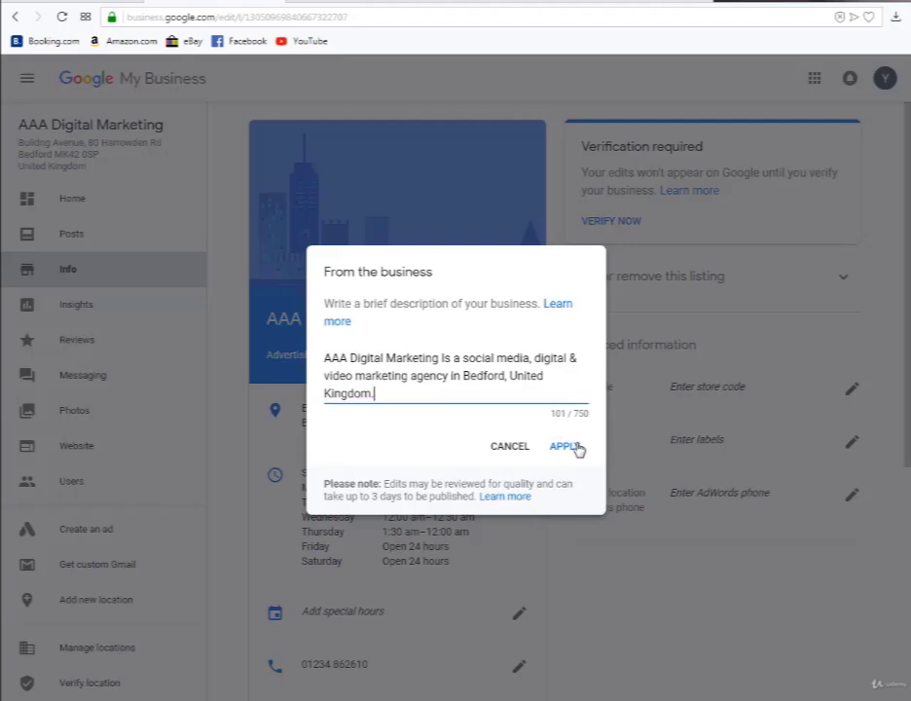
pyautogui.click(564, 446)
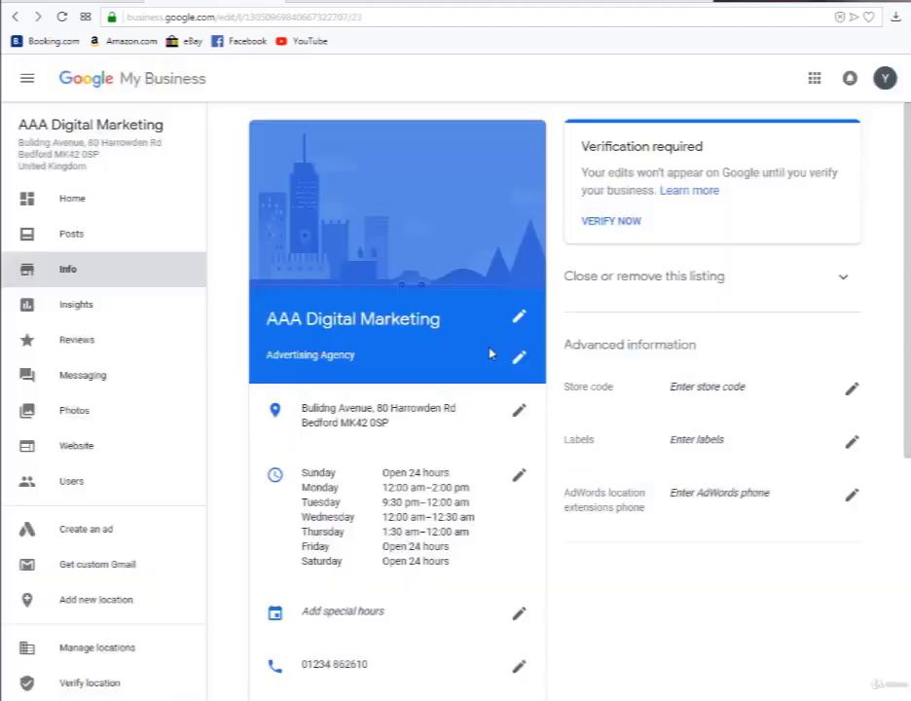
# Scroll the Info page to review the saved description and toggle the side navigation panel.
pyautogui.scroll(-2, 489, 353)
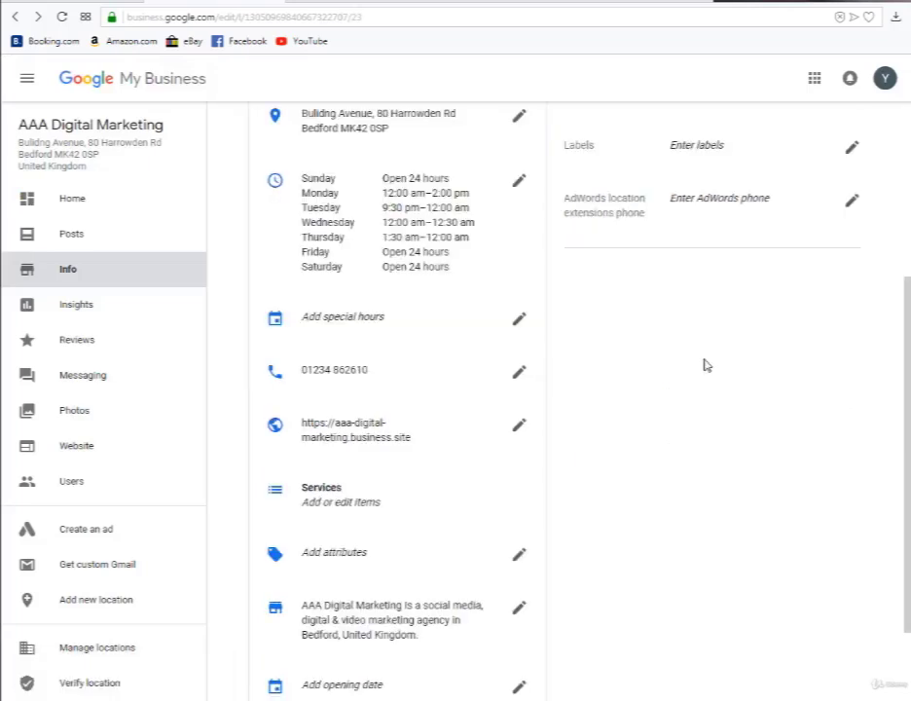
pyautogui.scroll(1, 704, 365)
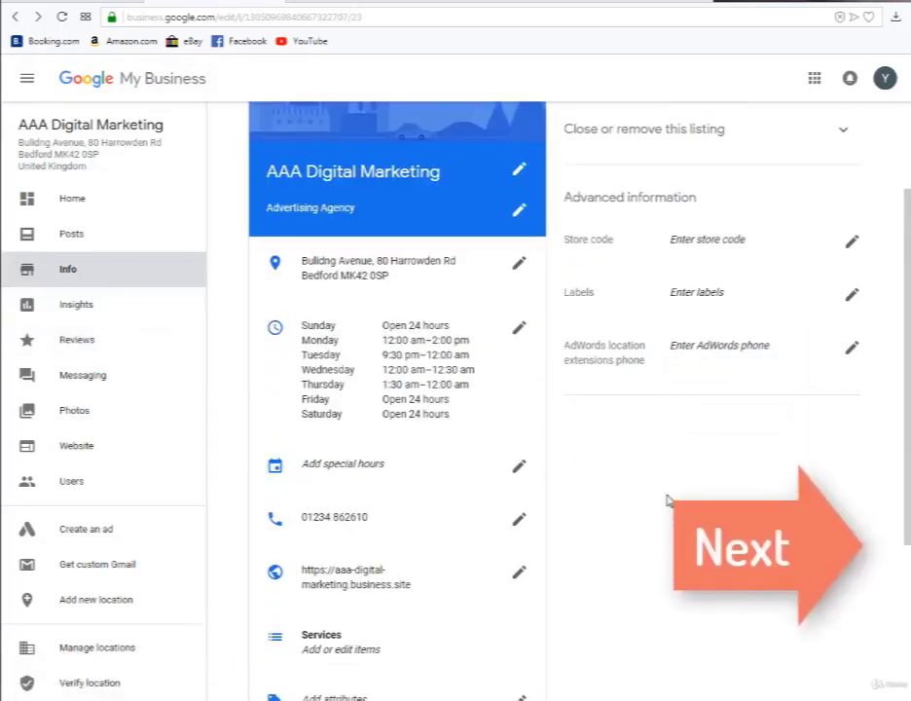
pyautogui.scroll(2, 666, 498)
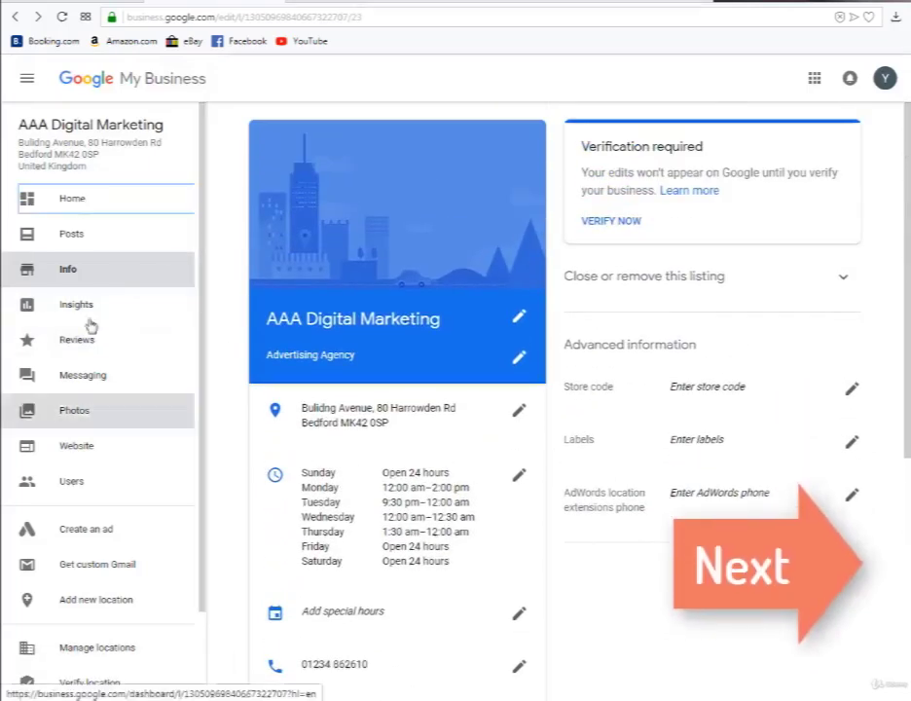
pyautogui.click(28, 83)
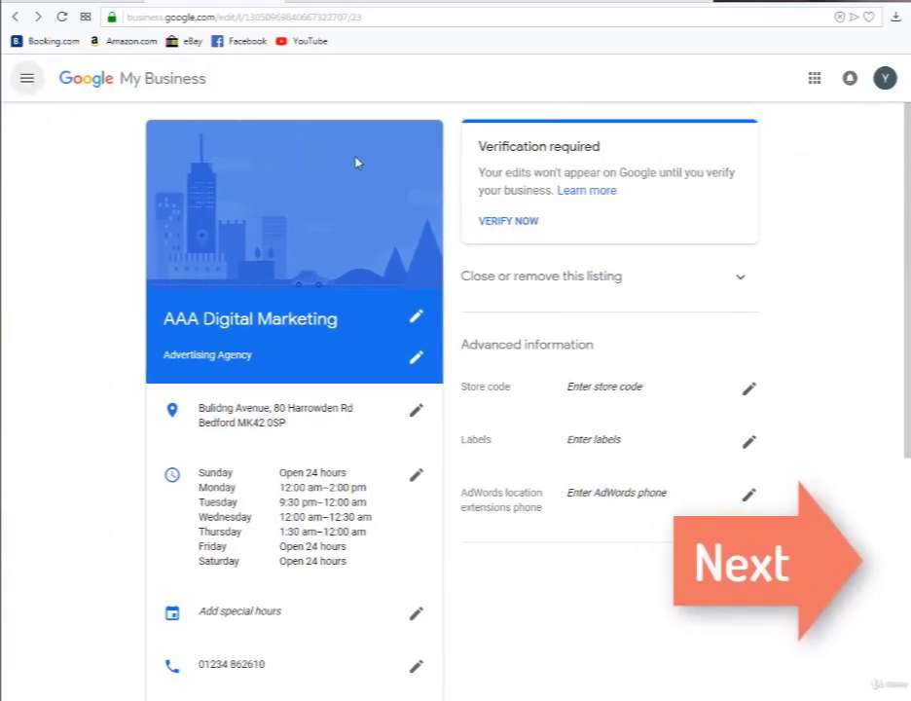
pyautogui.click(27, 88)
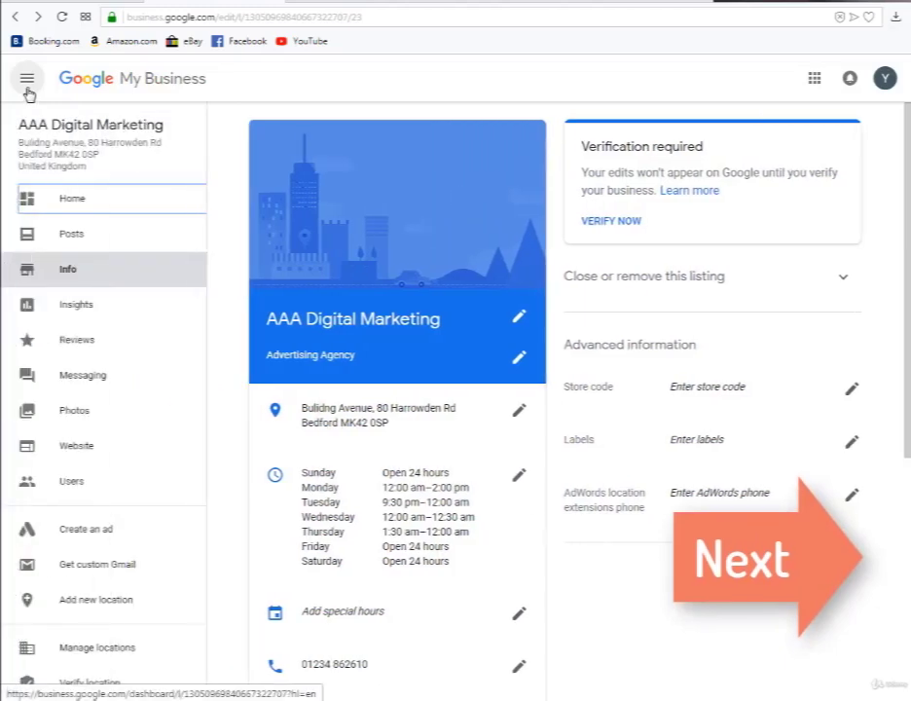
pyautogui.scroll(2, 95, 288)
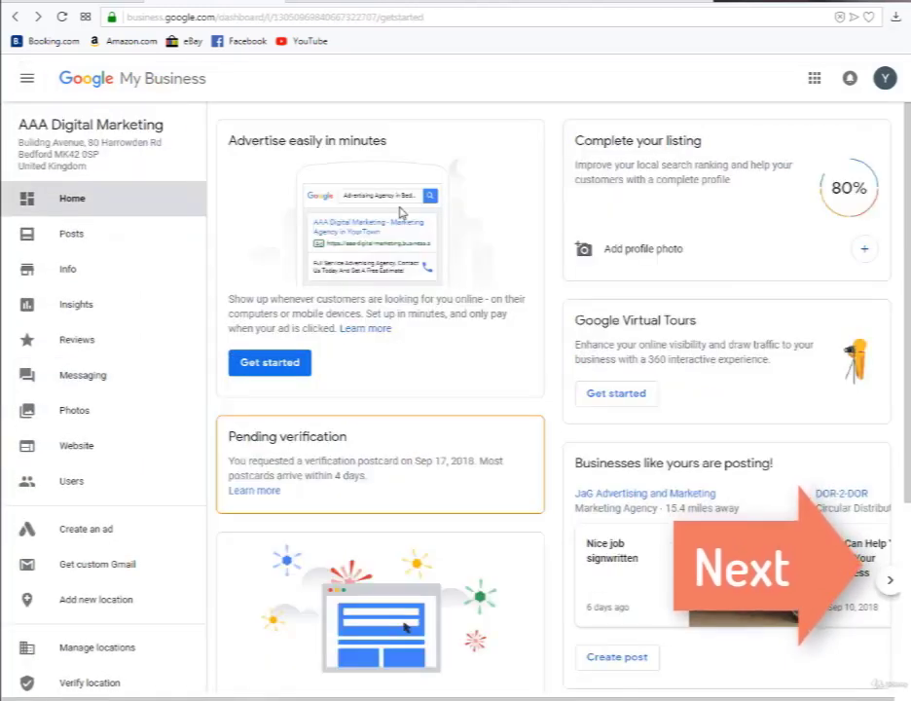